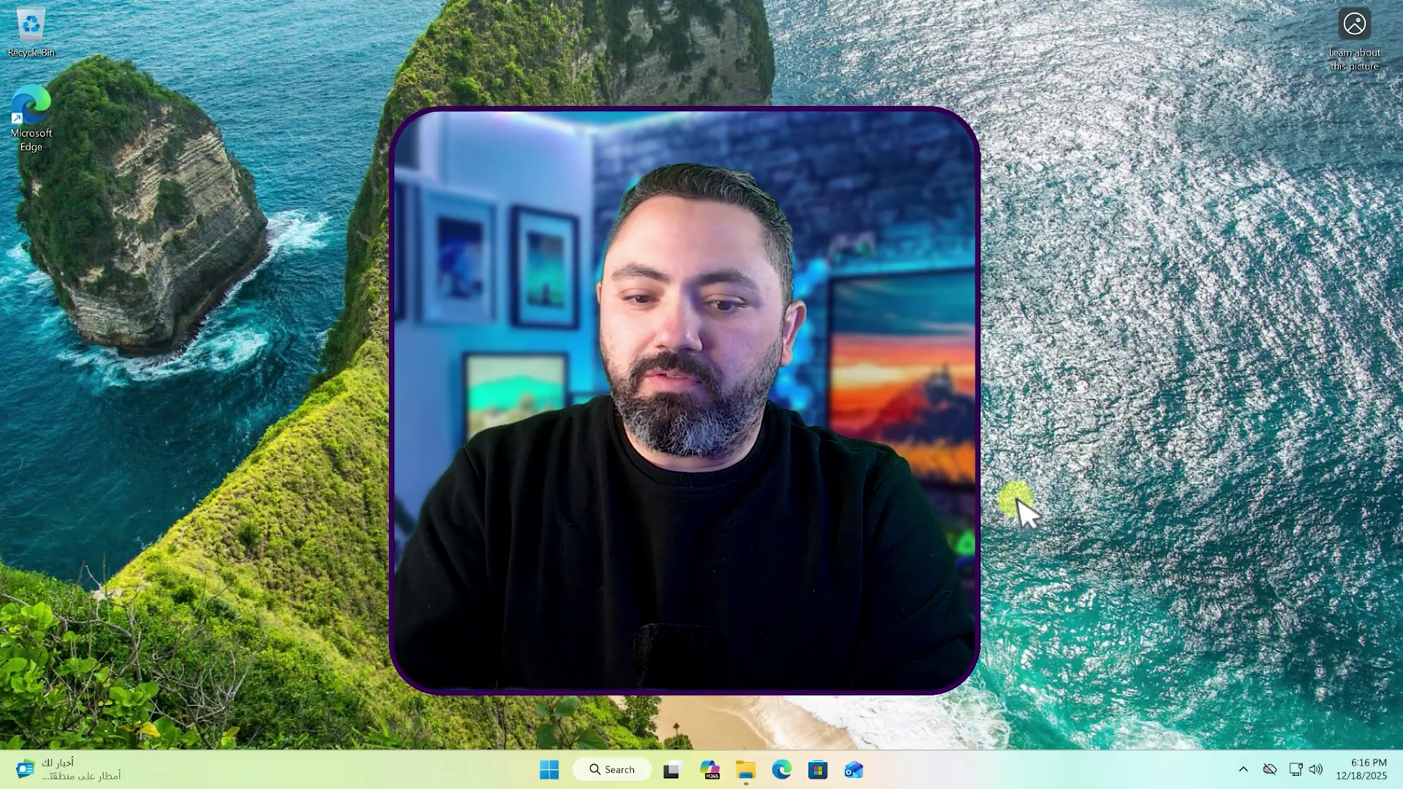
# Open the Data (D:) drive and review the grubfm-en_US folder, the EasyBCD 2.4 installer and the ISO files.
pyautogui.click(746, 770)
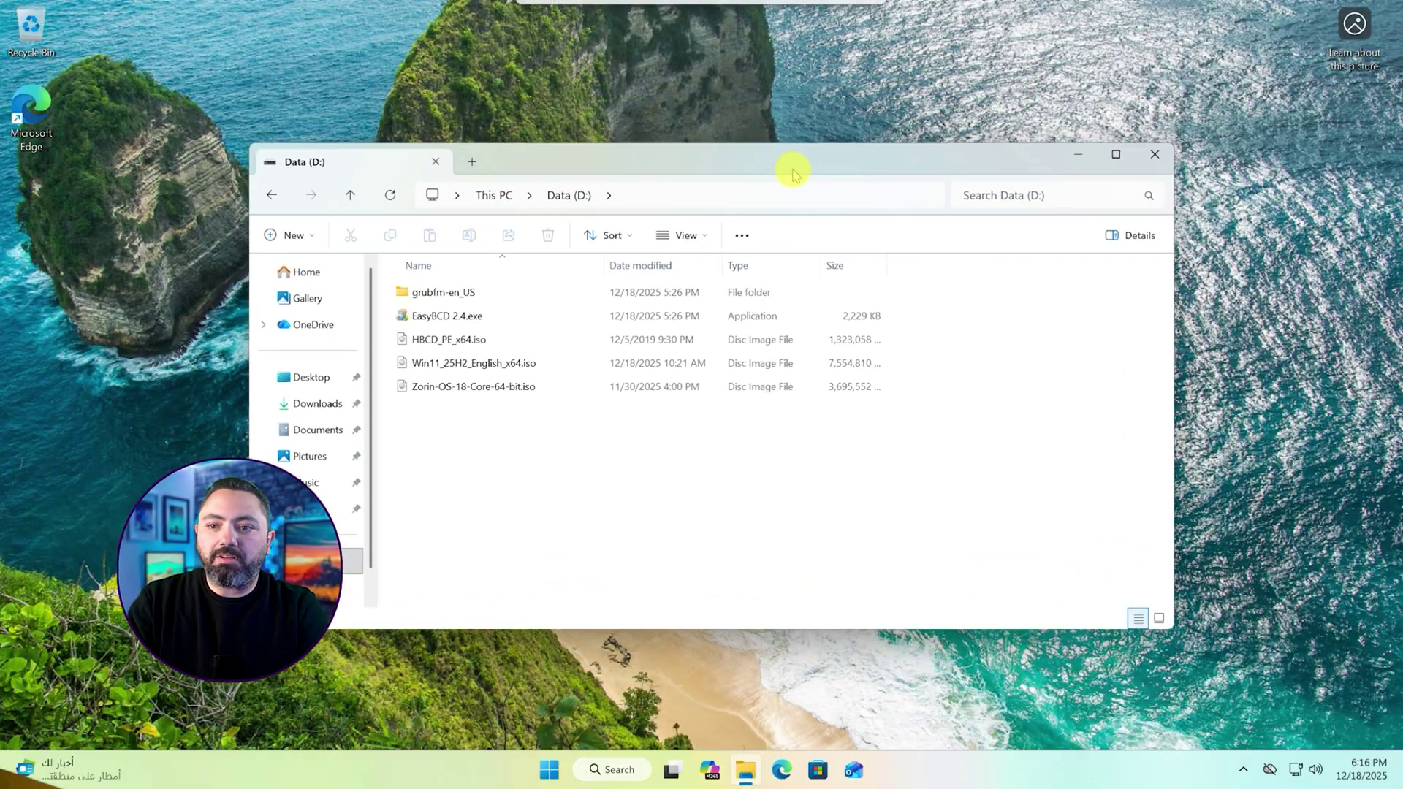
pyautogui.click(455, 297)
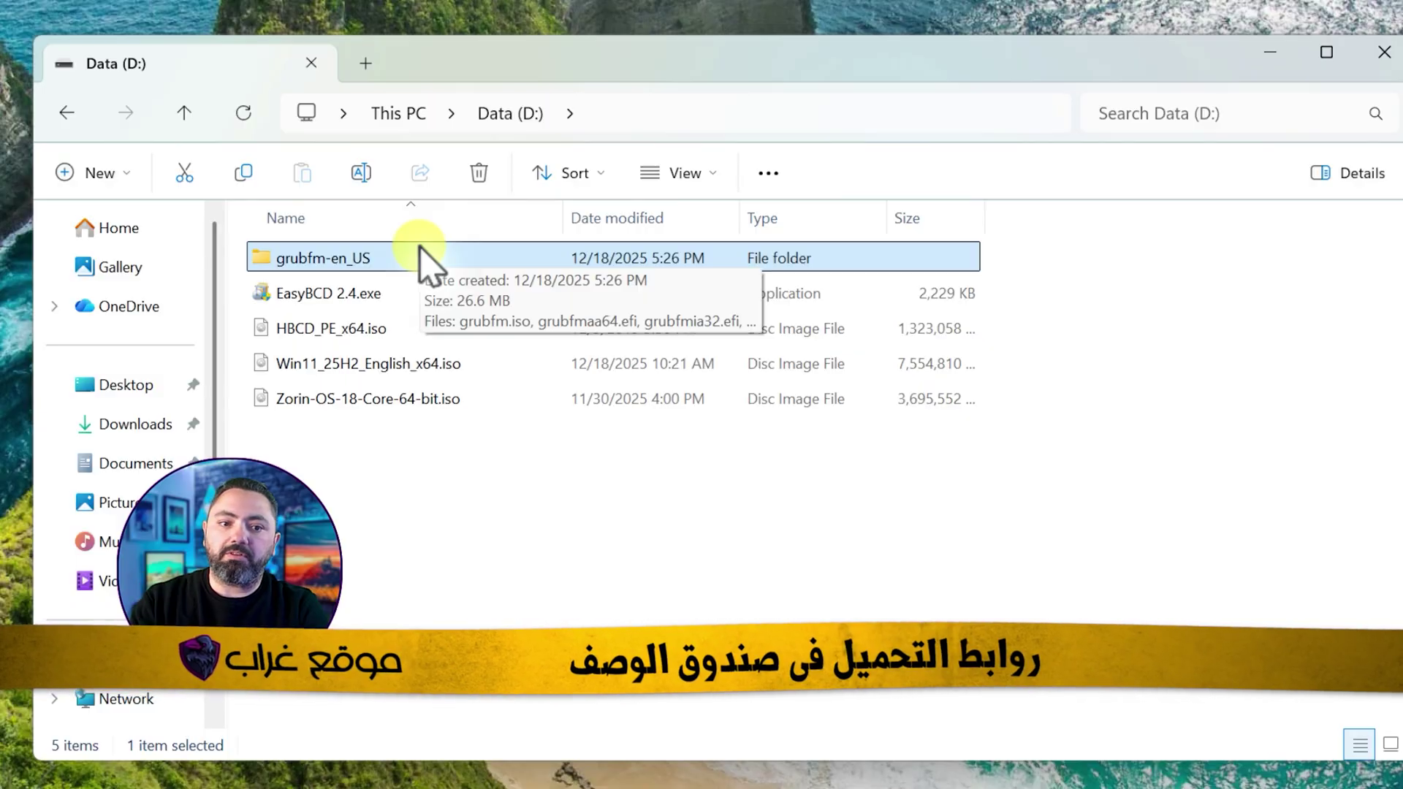
pyautogui.click(310, 296)
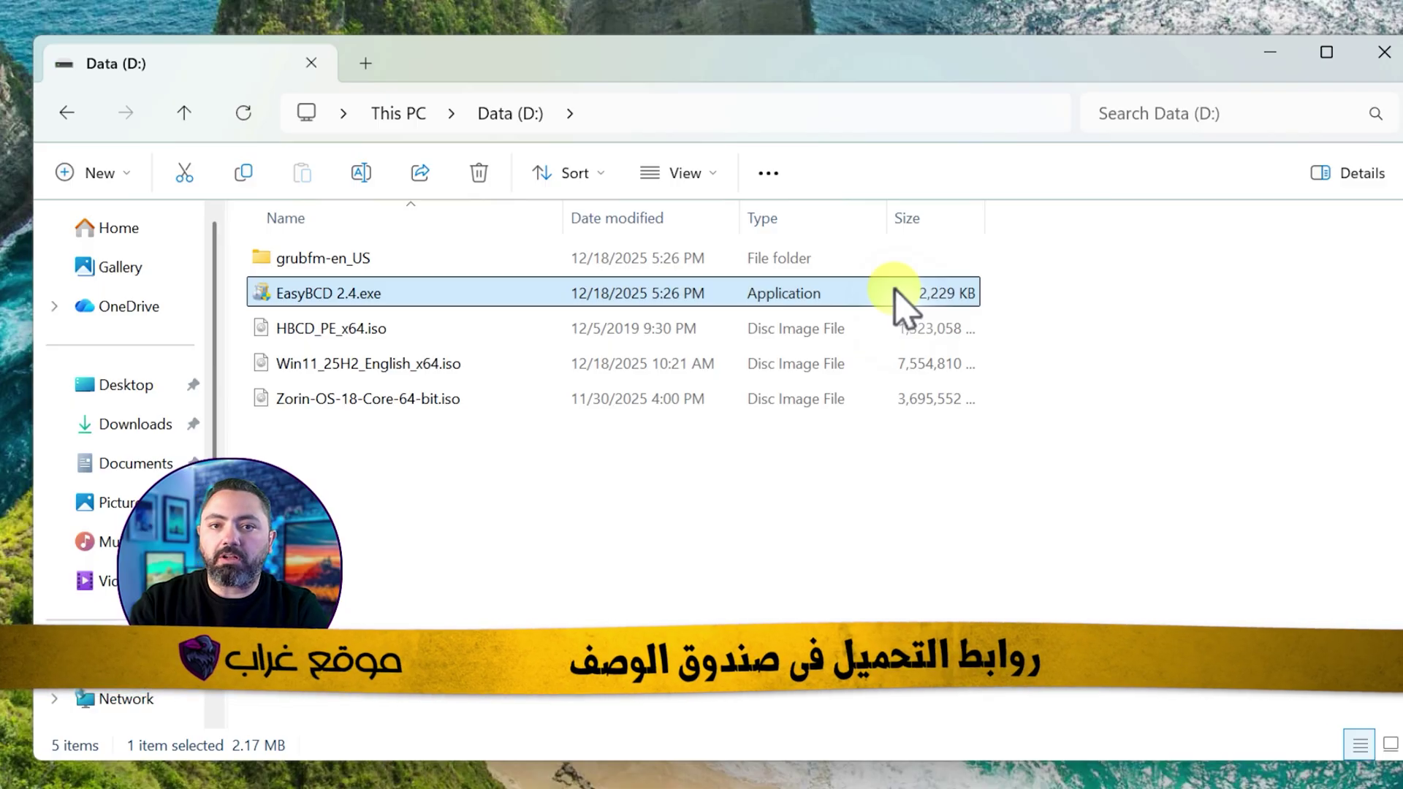
pyautogui.moveTo(482, 422); pyautogui.dragTo(340, 329)
pyautogui.click(598, 473)
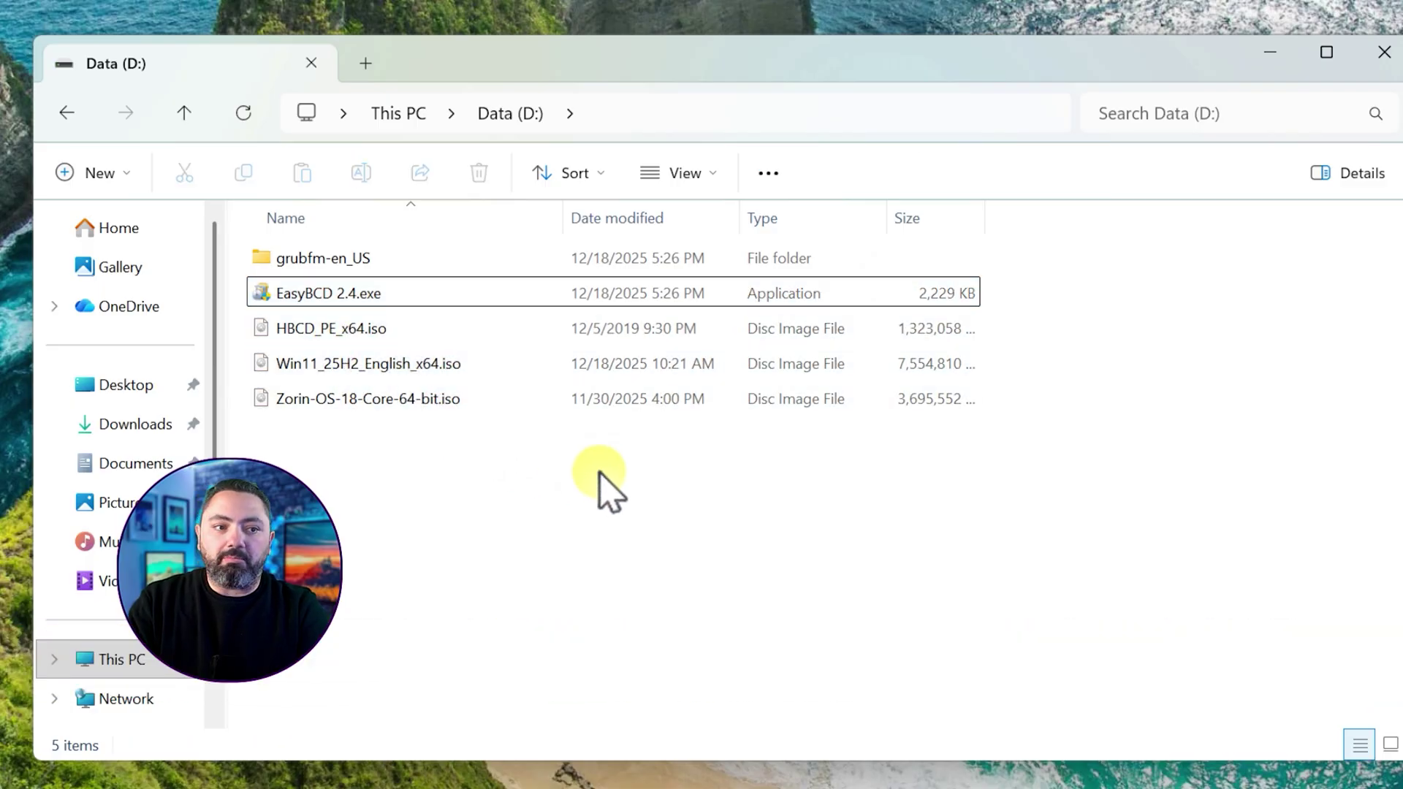
# Run EasyBCD 2.4.exe from Data (D:) and install it with the Desktop Shortcut component.
pyautogui.click(376, 304)
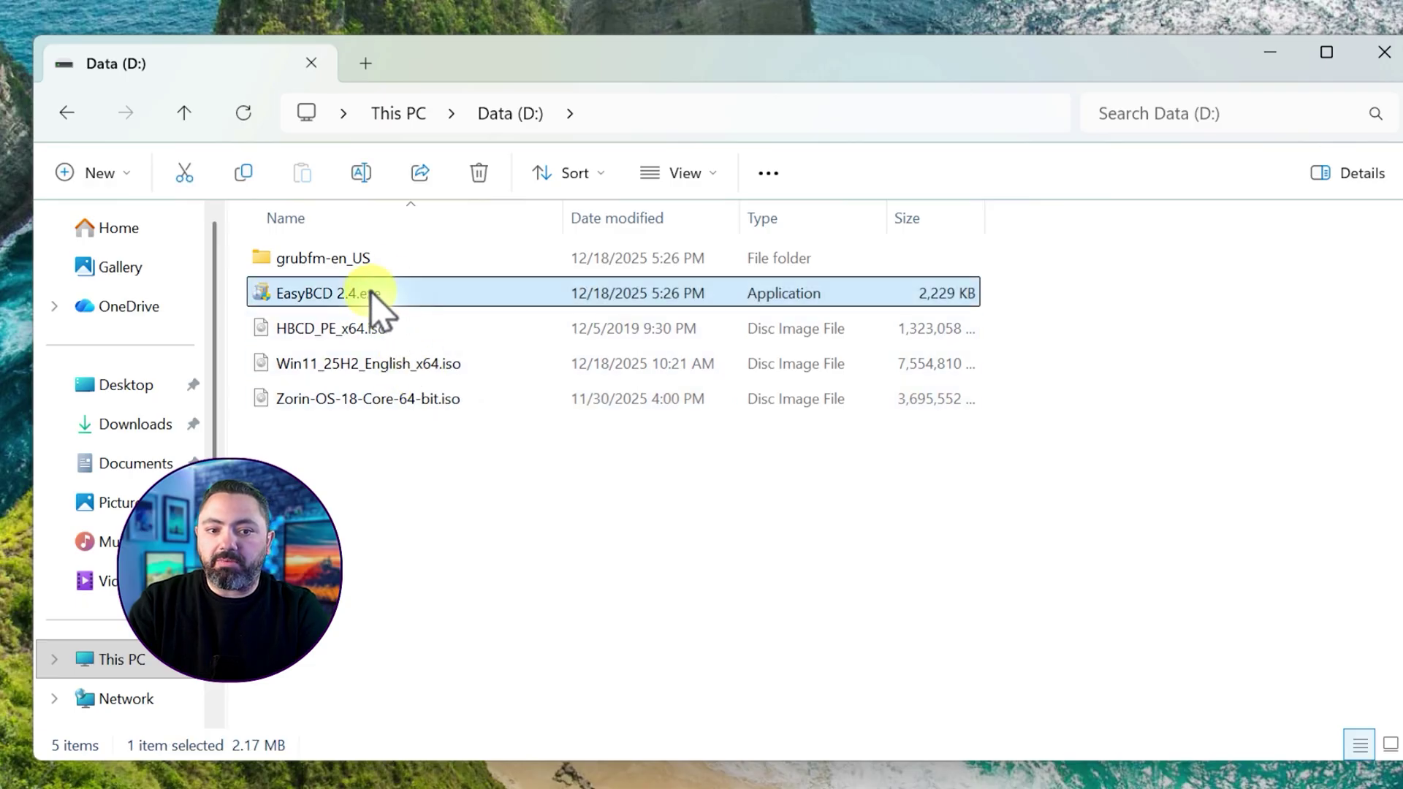
pyautogui.doubleClick(376, 304)
pyautogui.click(611, 593)
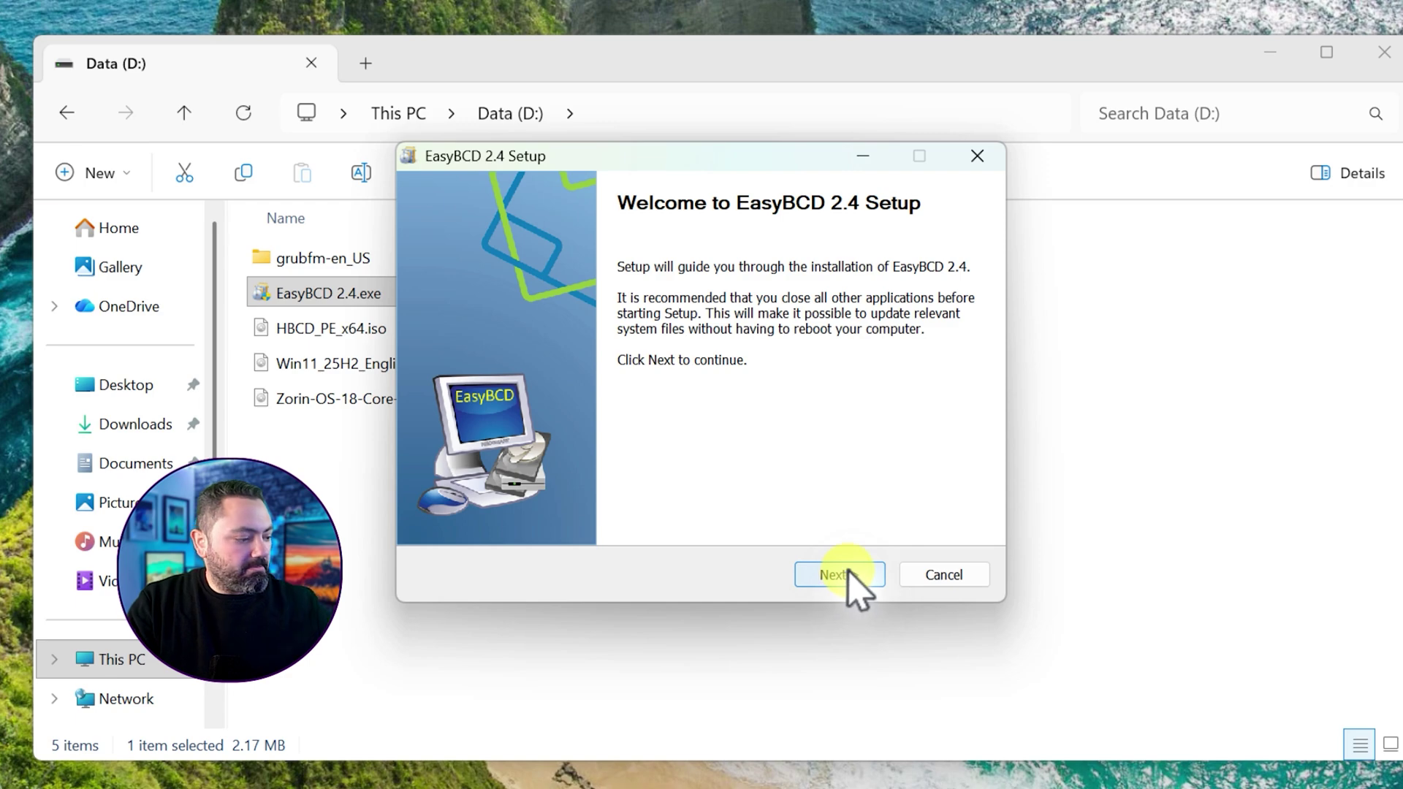
pyautogui.click(851, 584)
pyautogui.click(853, 587)
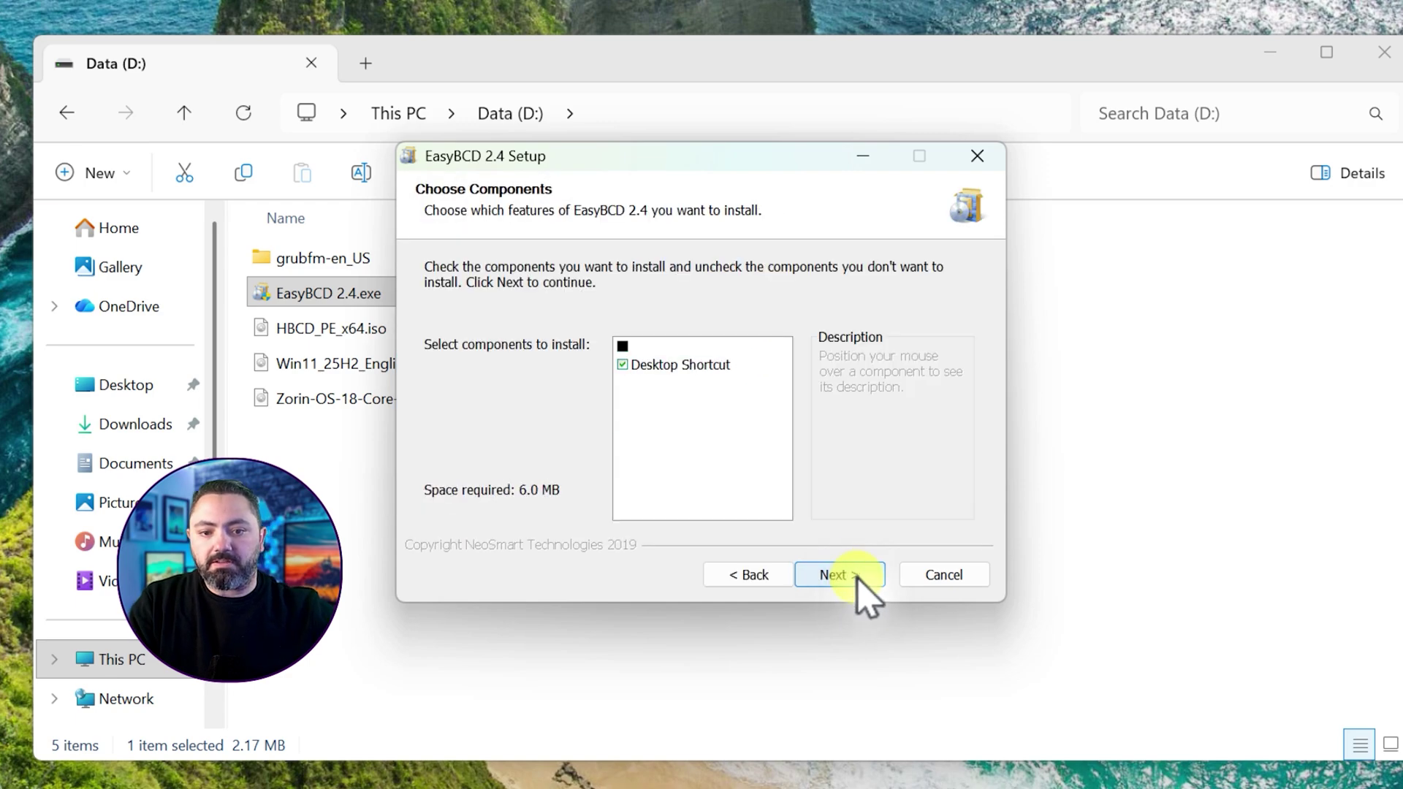
pyautogui.click(840, 575)
pyautogui.click(841, 575)
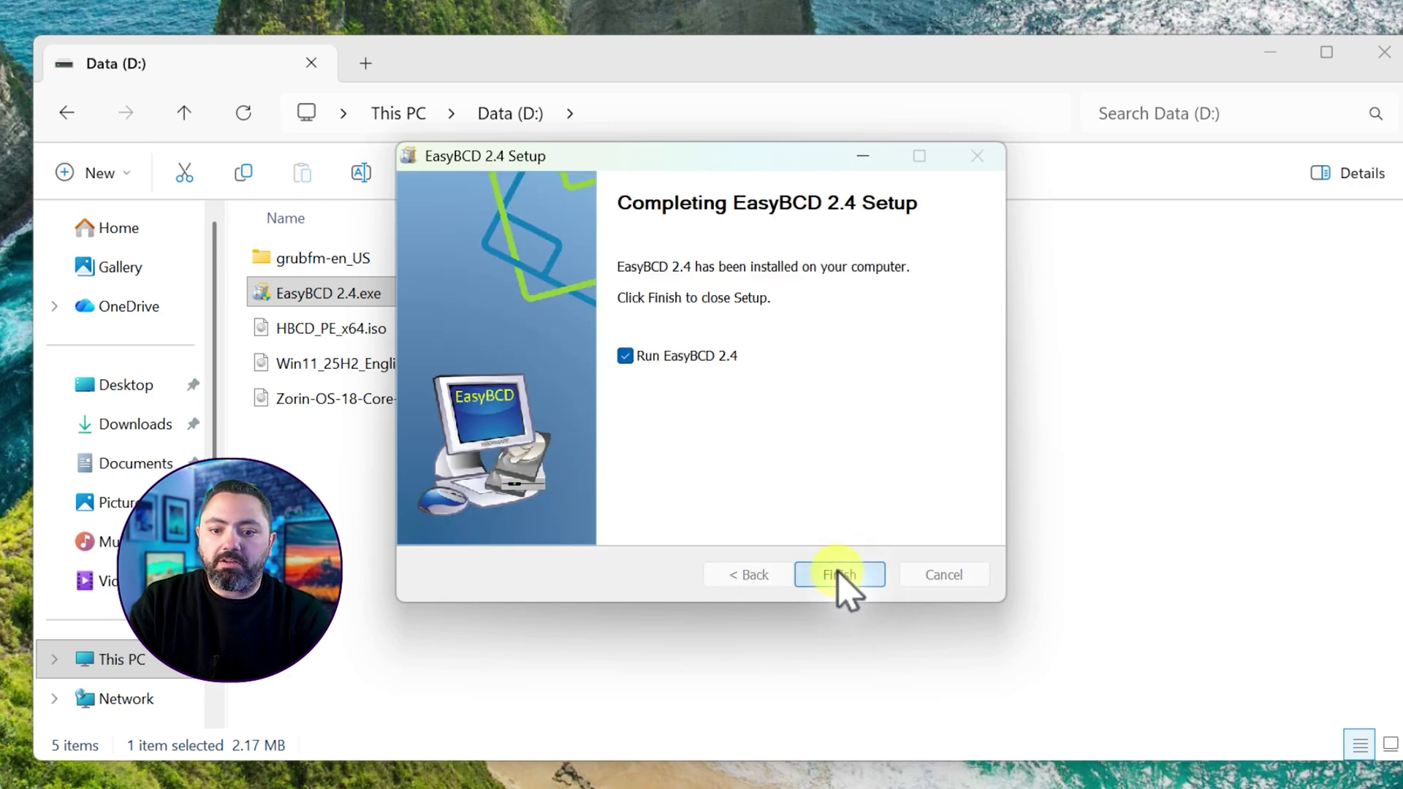
# Finish the setup with Run EasyBCD 2.4 enabled and accept the non-commercial use notice.
pyautogui.click(840, 575)
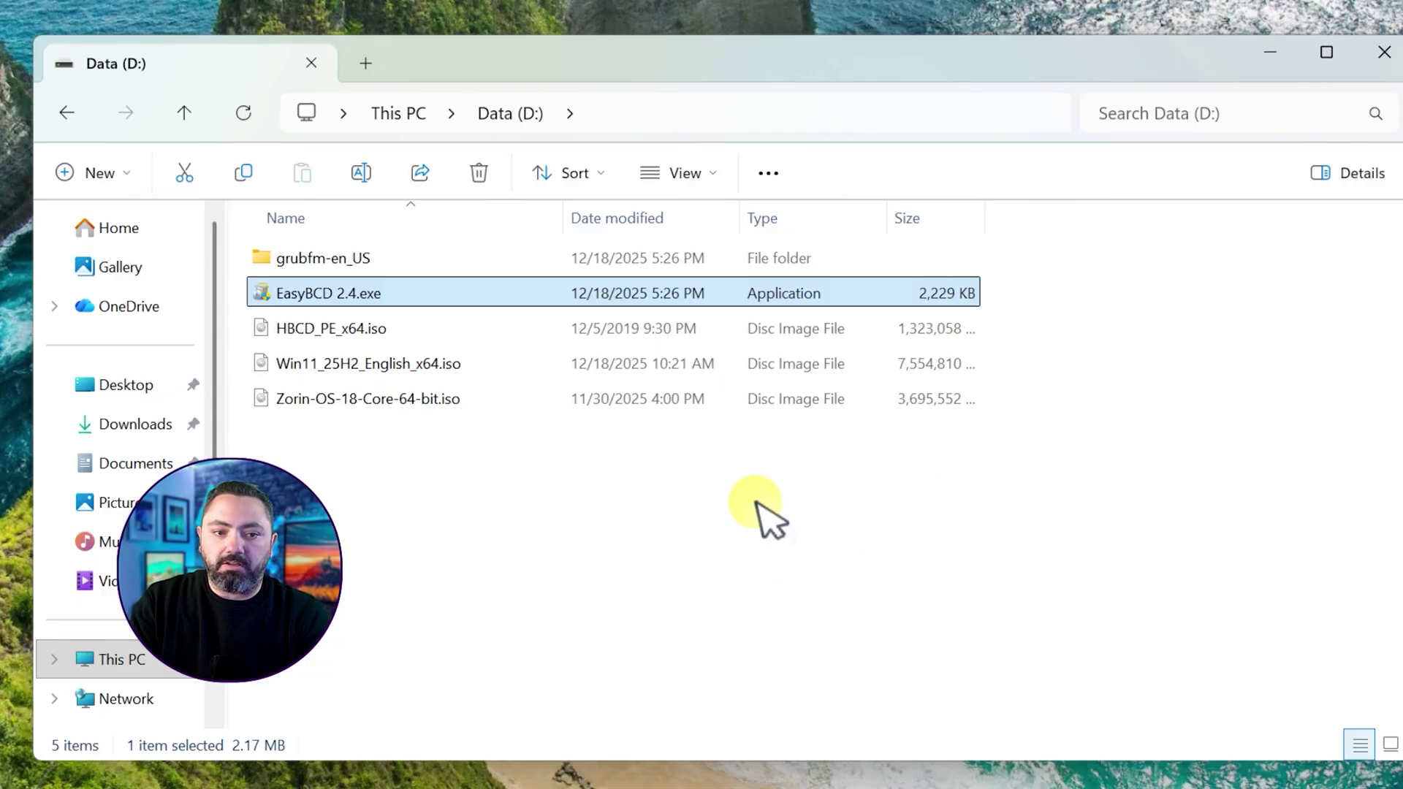
pyautogui.click(846, 374)
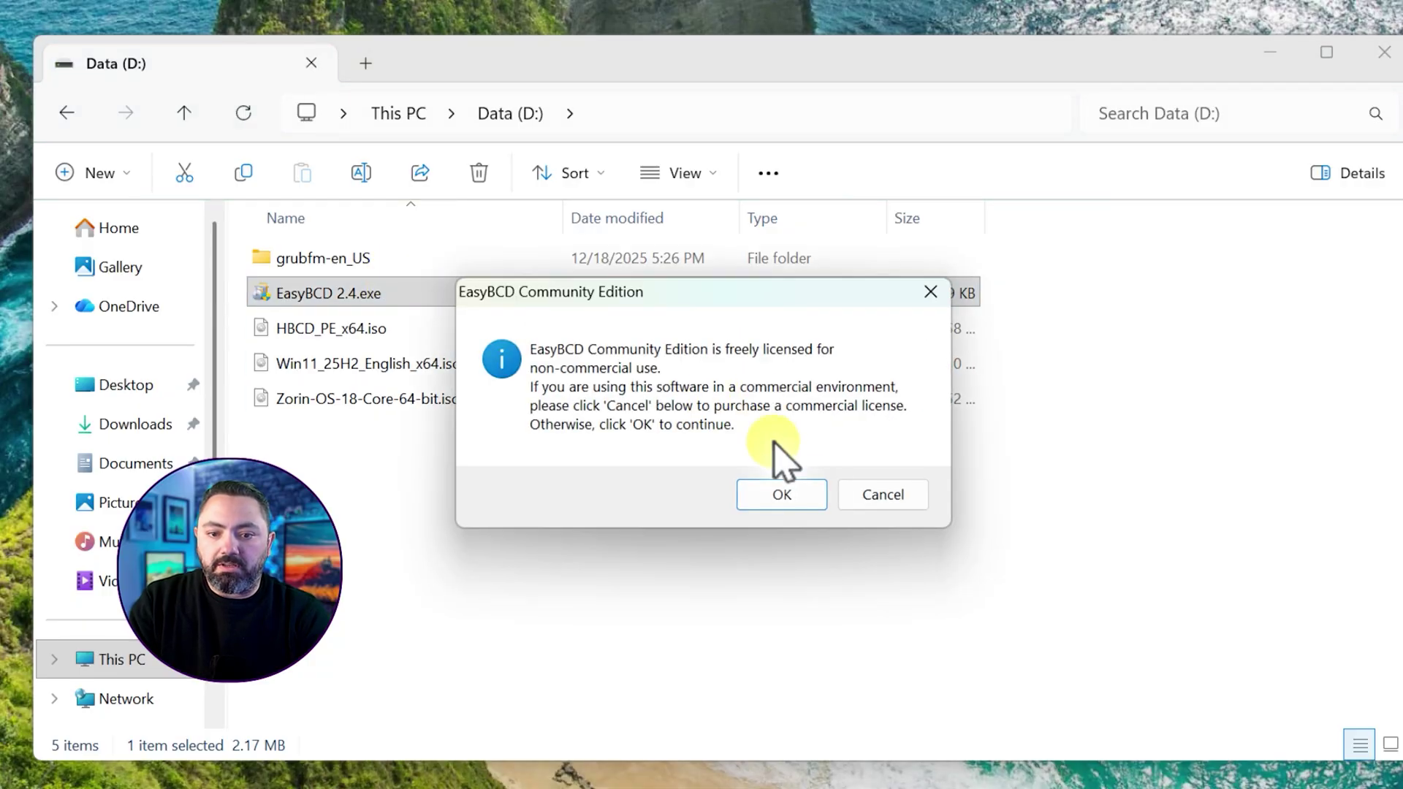
pyautogui.click(782, 494)
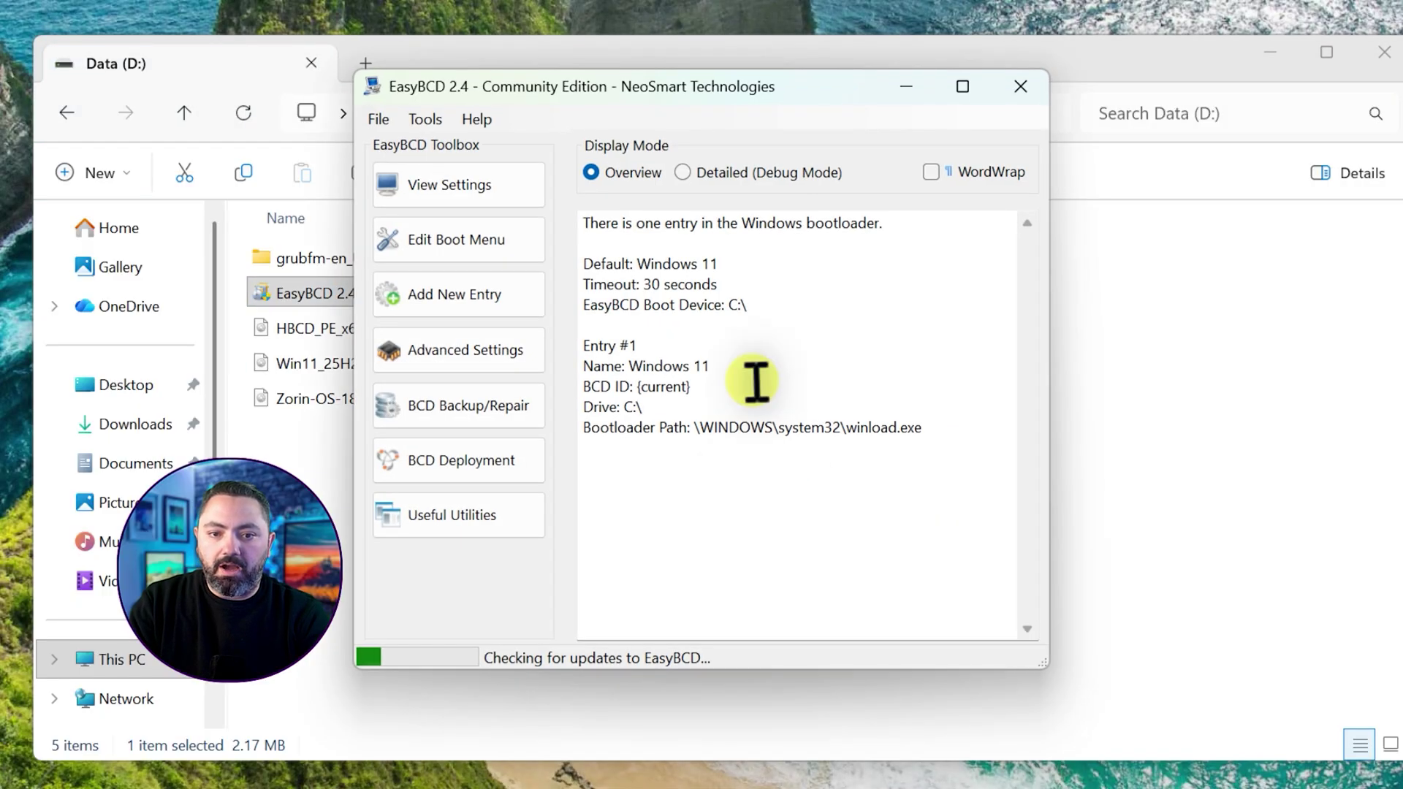
# Look inside the grubfm-en_US folder on Data (D:) for grubfm.iso, then return to EasyBCD.
pyautogui.click(313, 262)
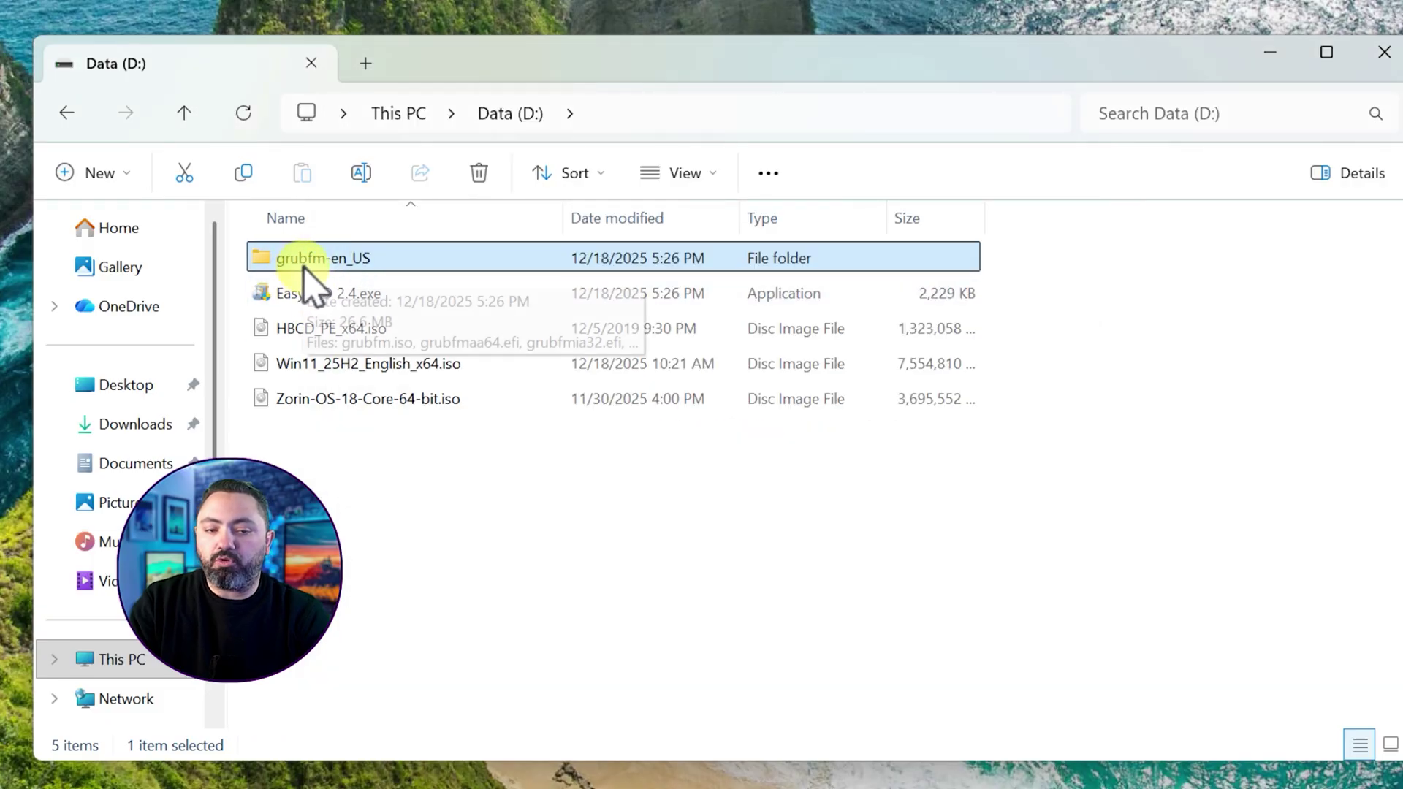
pyautogui.doubleClick(310, 265)
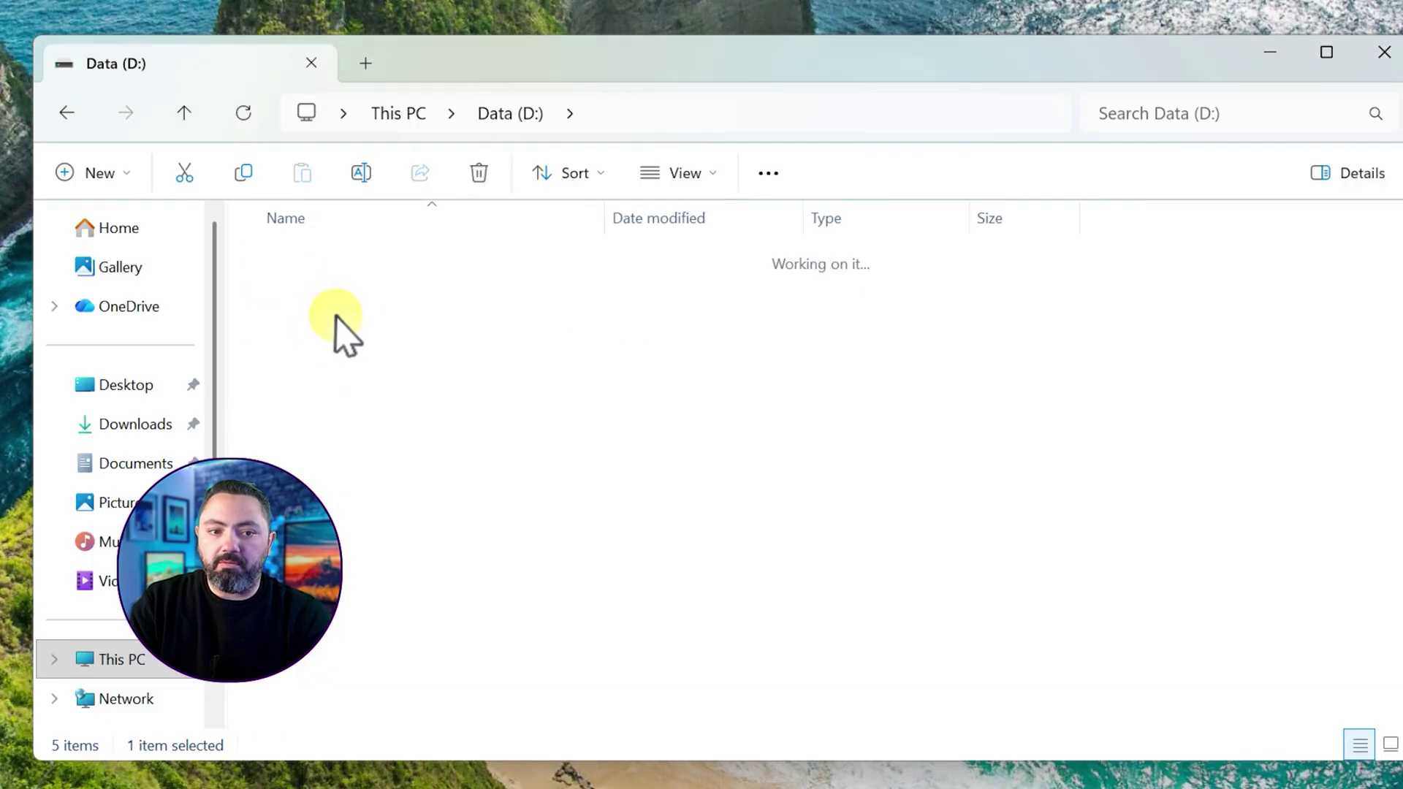
pyautogui.click(292, 265)
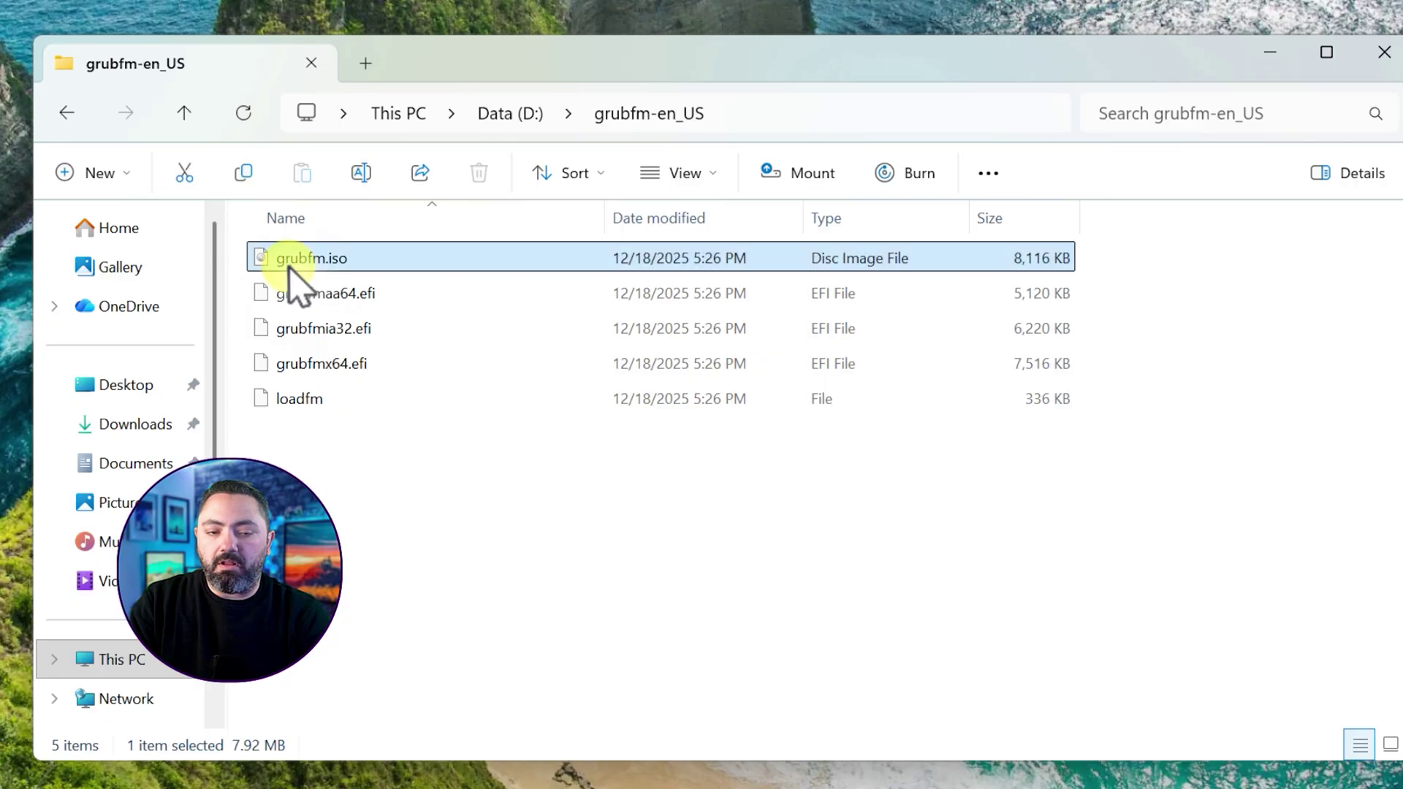
pyautogui.click(1270, 51)
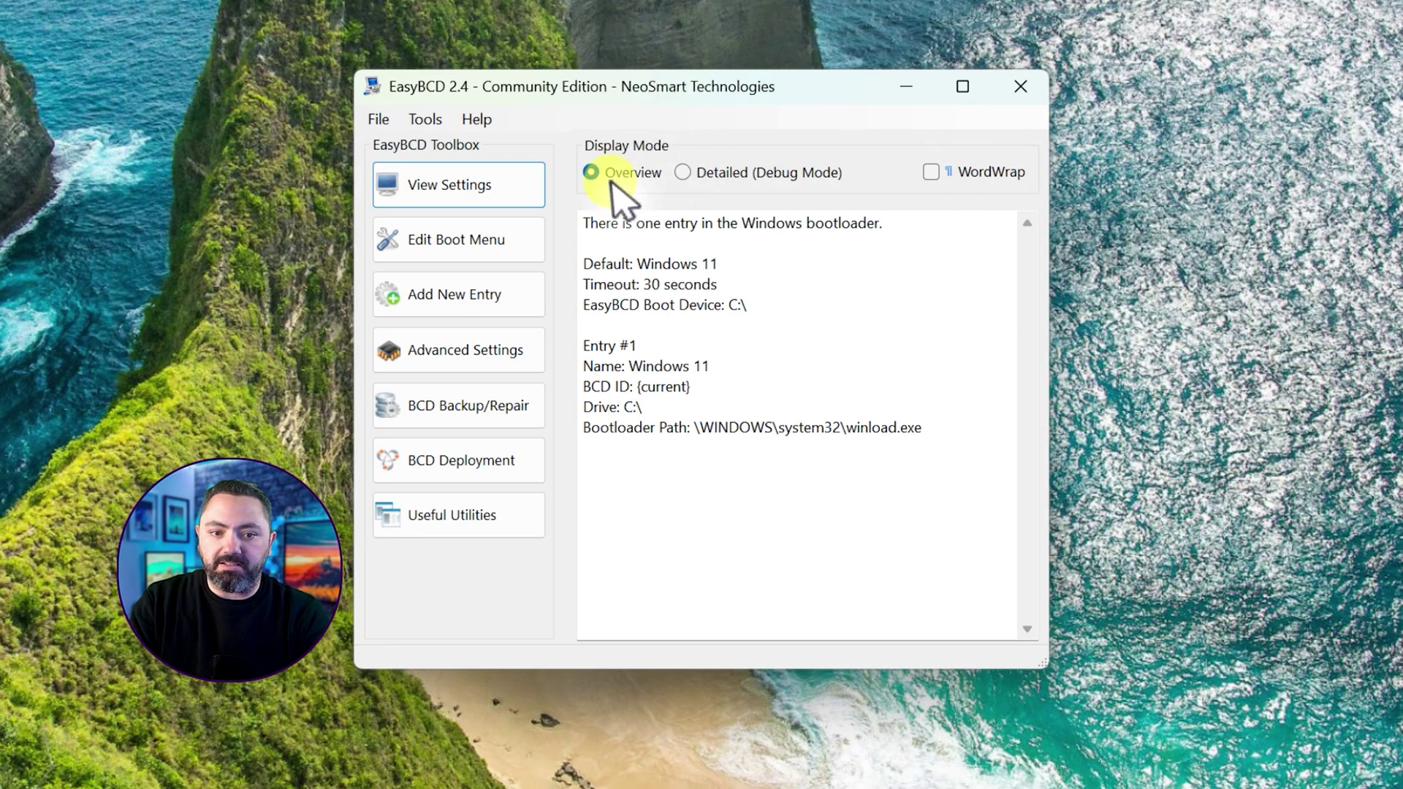
# Start a new ISO boot entry in EasyBCD and name it "Mutliboot Menu".
pyautogui.click(468, 303)
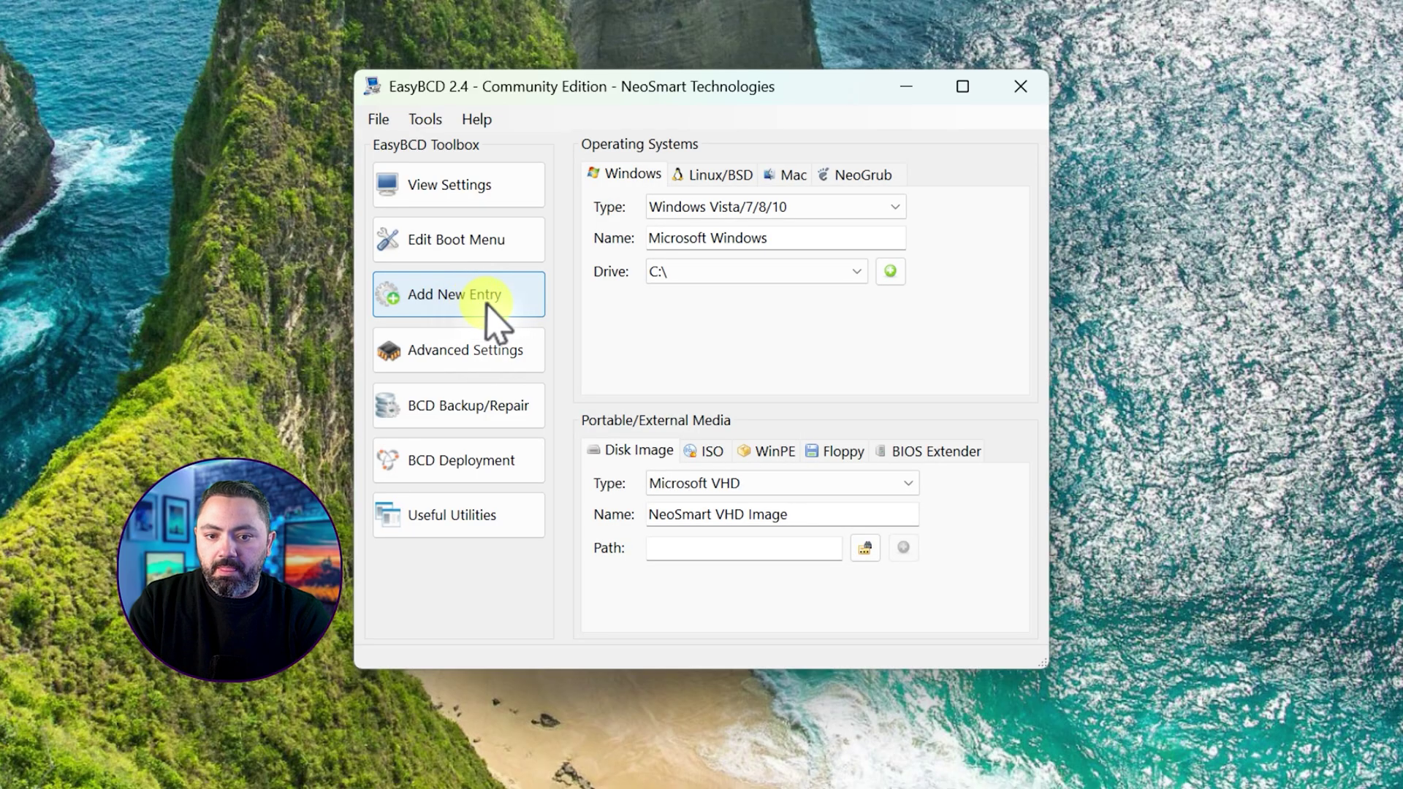
pyautogui.click(709, 453)
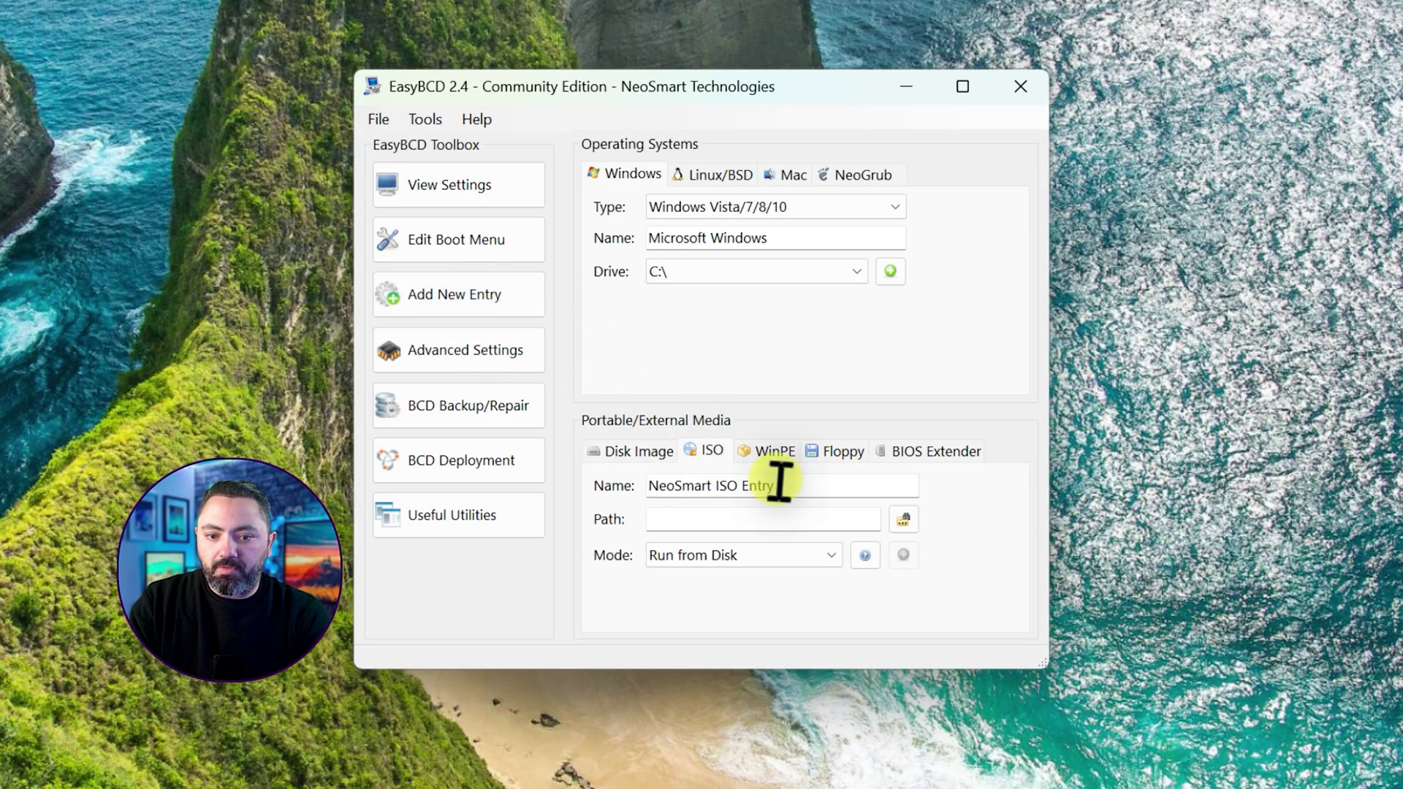
pyautogui.moveTo(823, 486); pyautogui.dragTo(625, 511)
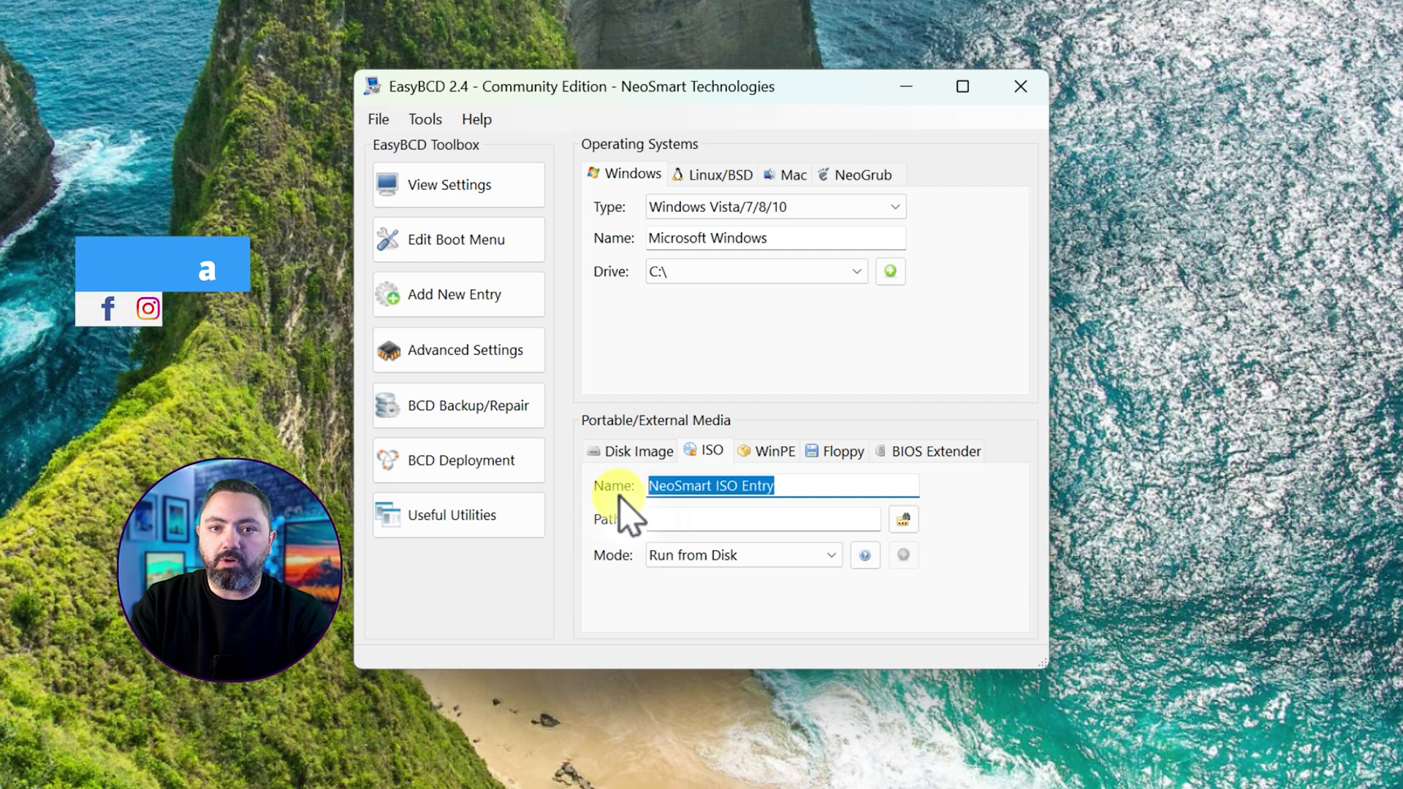
pyautogui.write('Mutlibo')
pyautogui.press('BackSpace')
pyautogui.press('BackSpace')
pyautogui.press('BackSpace')
pyautogui.press('BackSpace')
pyautogui.press('BackSpace')
pyautogui.write('ltiBoot Menu')
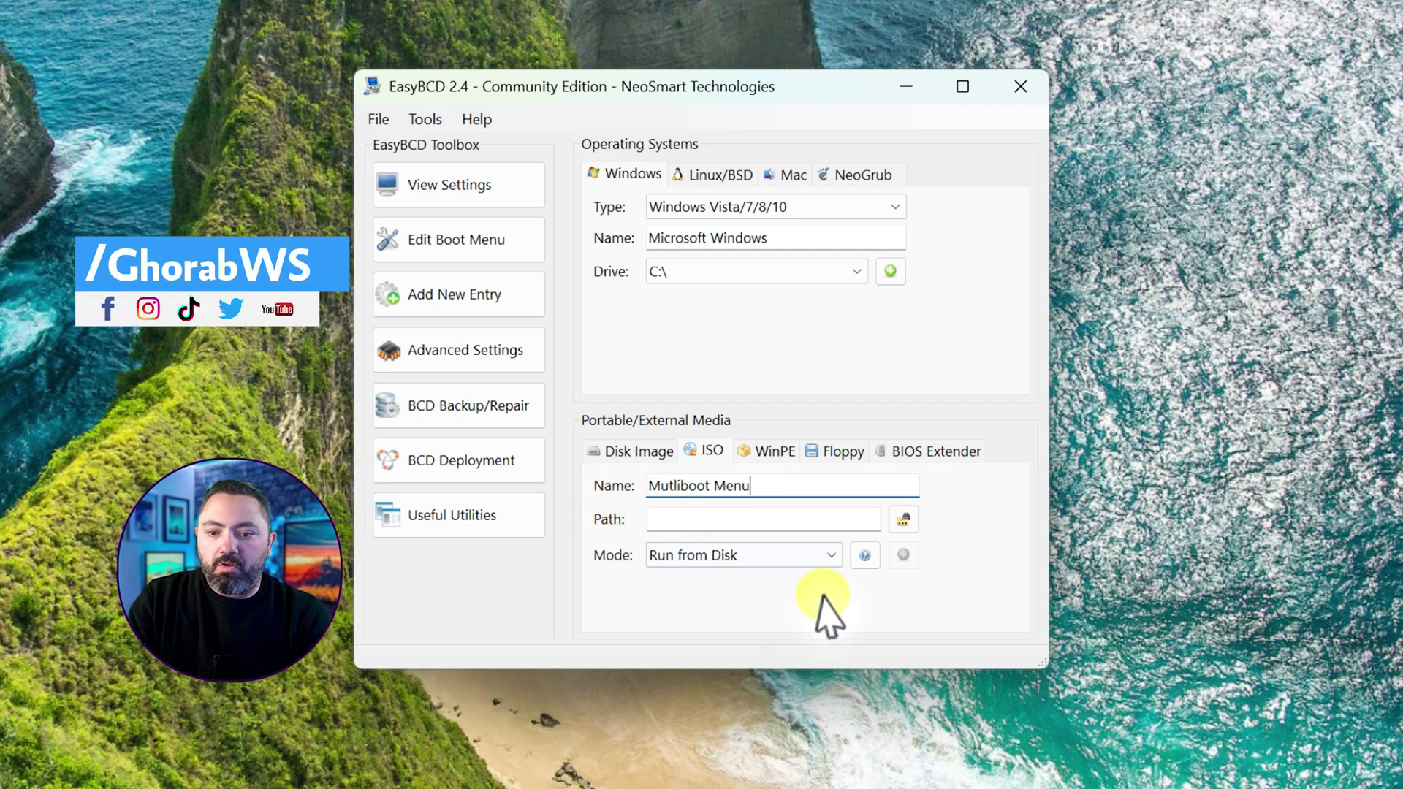
# Set the ISO entry's path to D:\grubfm-en_US\grubfm.iso.
pyautogui.click(903, 520)
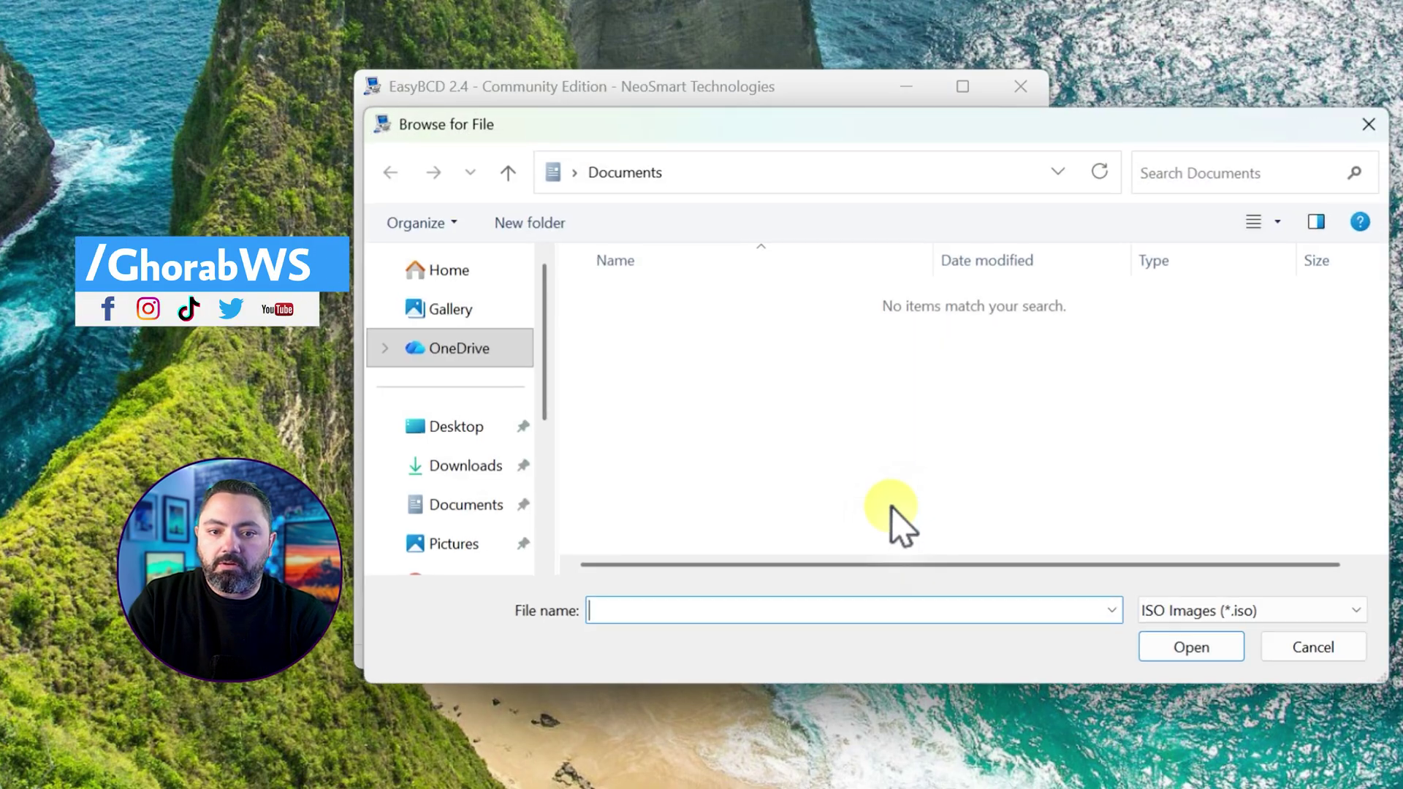
pyautogui.scroll(-3, 470, 468)
pyautogui.click(467, 459)
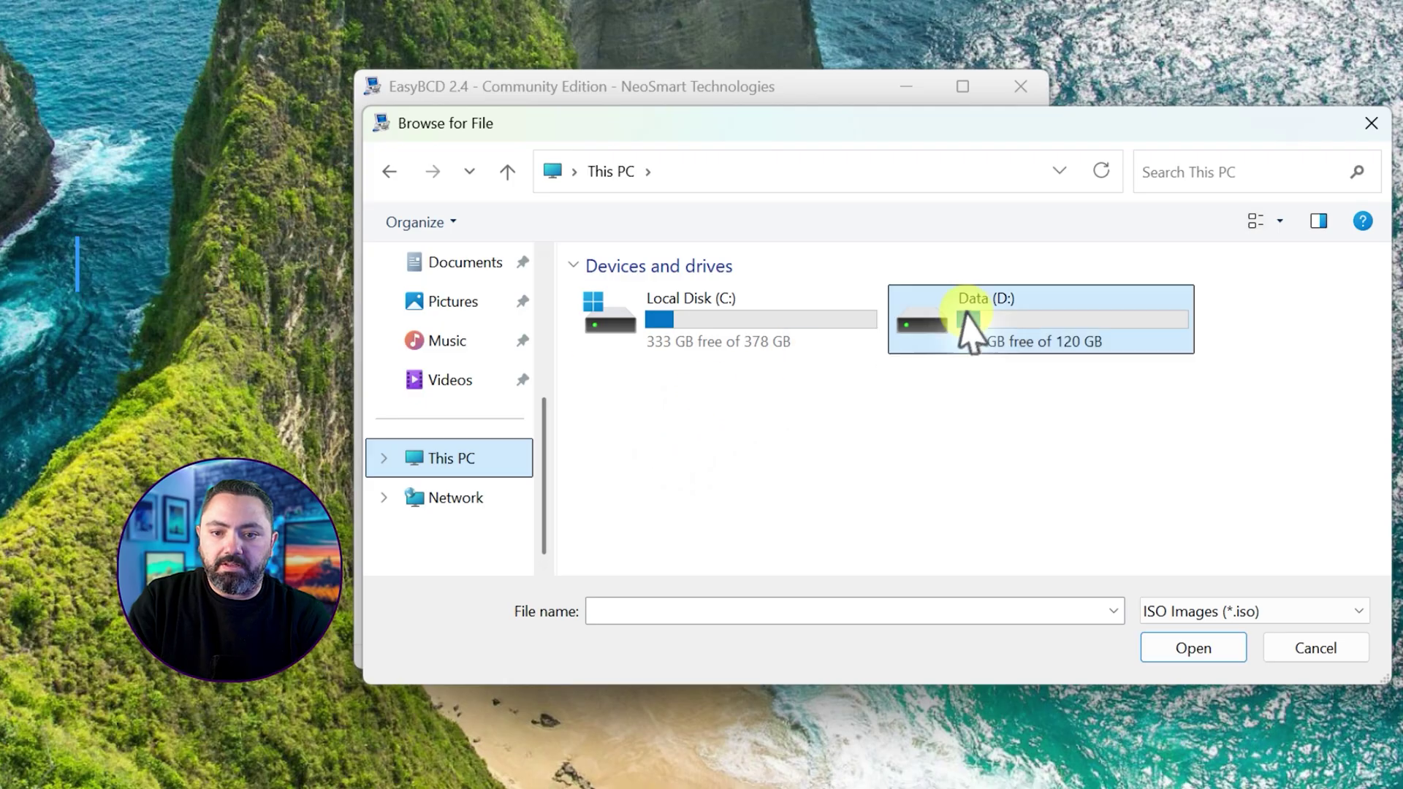
pyautogui.doubleClick(962, 326)
pyautogui.doubleClick(643, 312)
pyautogui.click(632, 304)
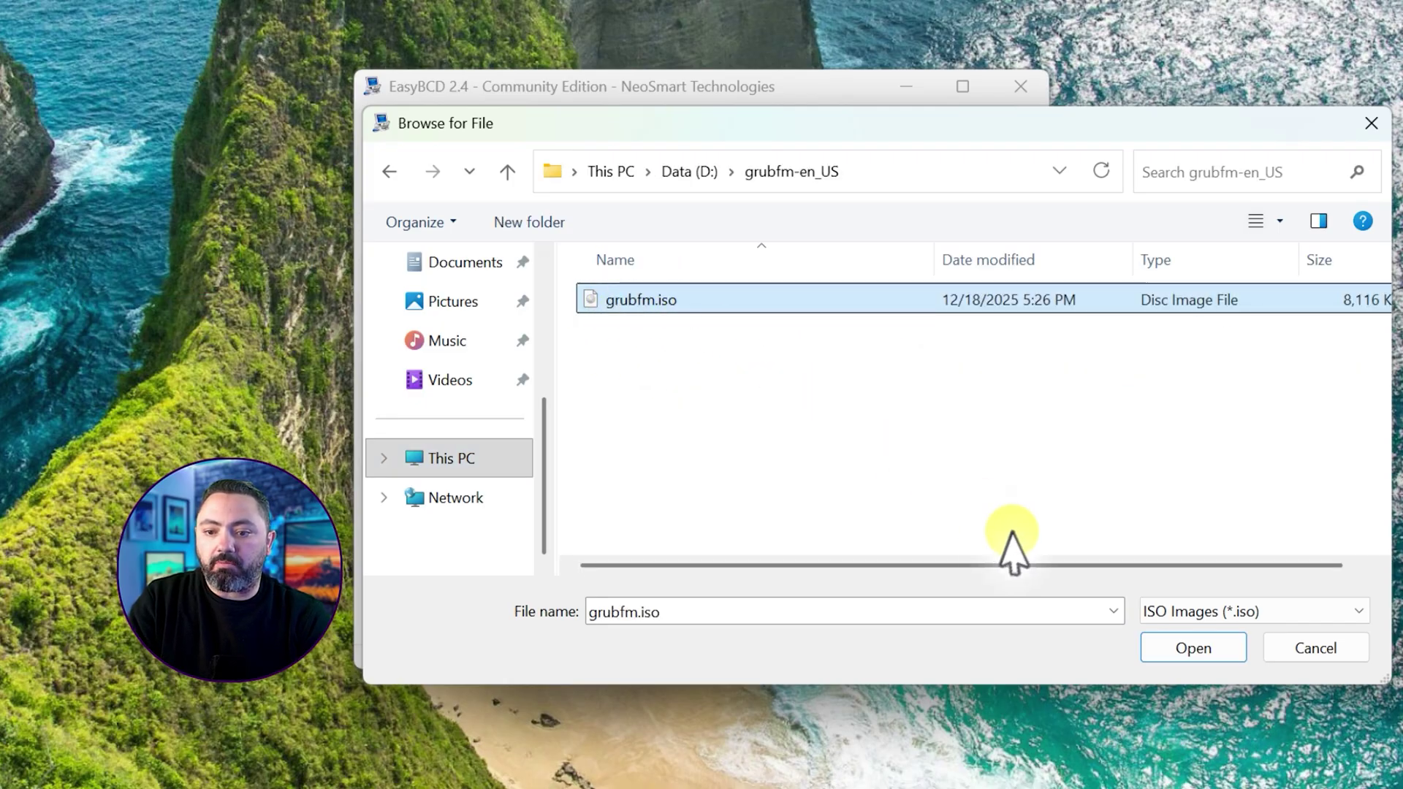
pyautogui.click(1169, 656)
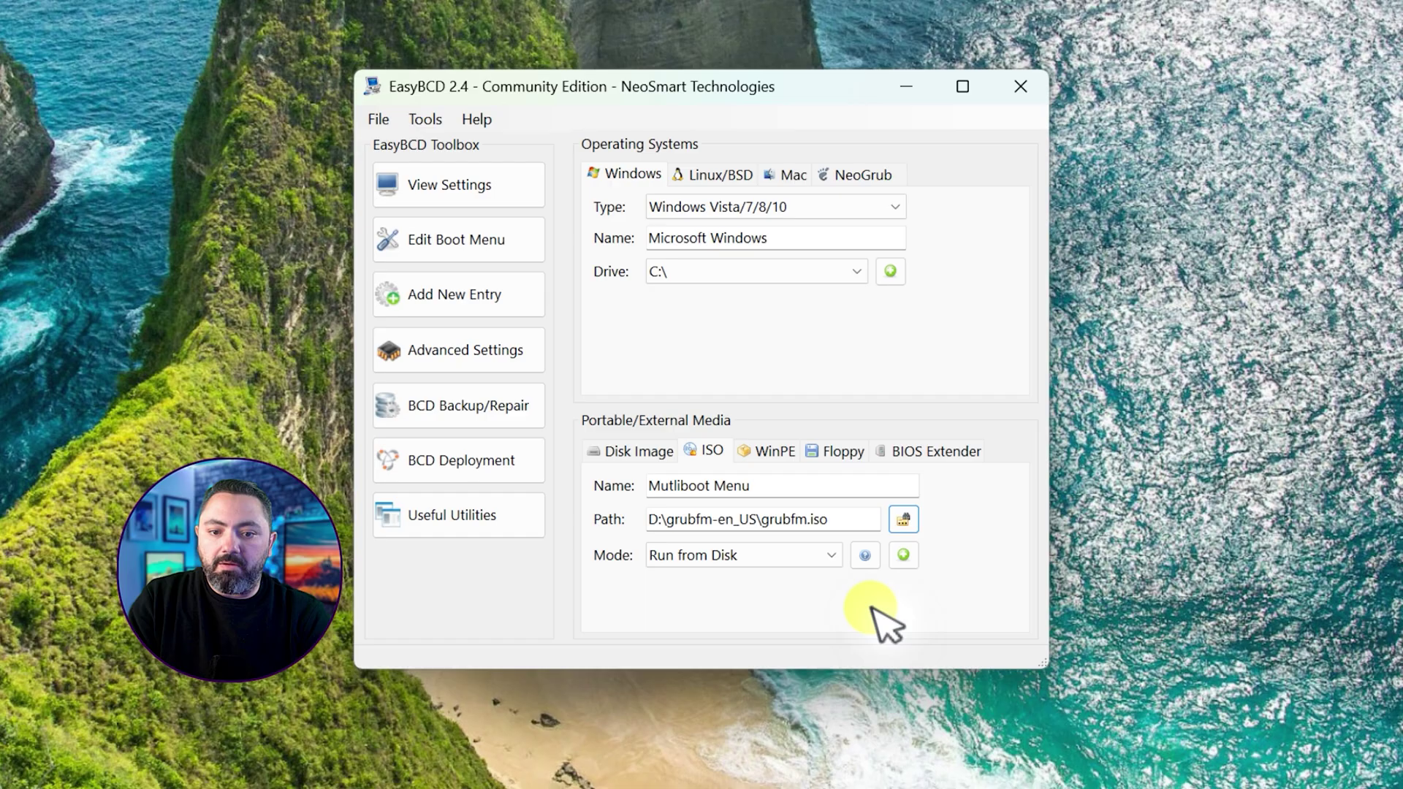
# Set the ISO entry's mode to Load from Memory and add the entry to the boot menu.
pyautogui.click(831, 555)
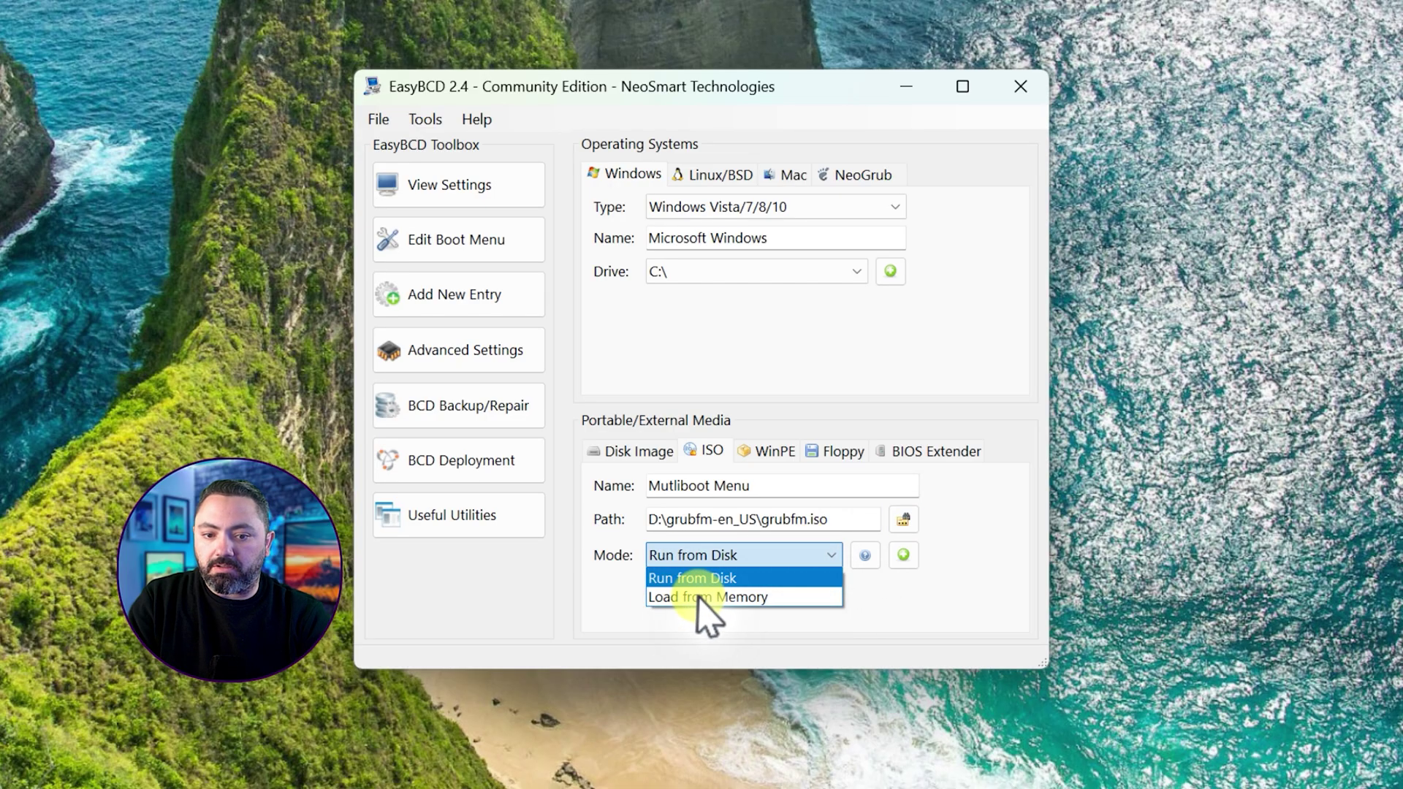
pyautogui.click(796, 597)
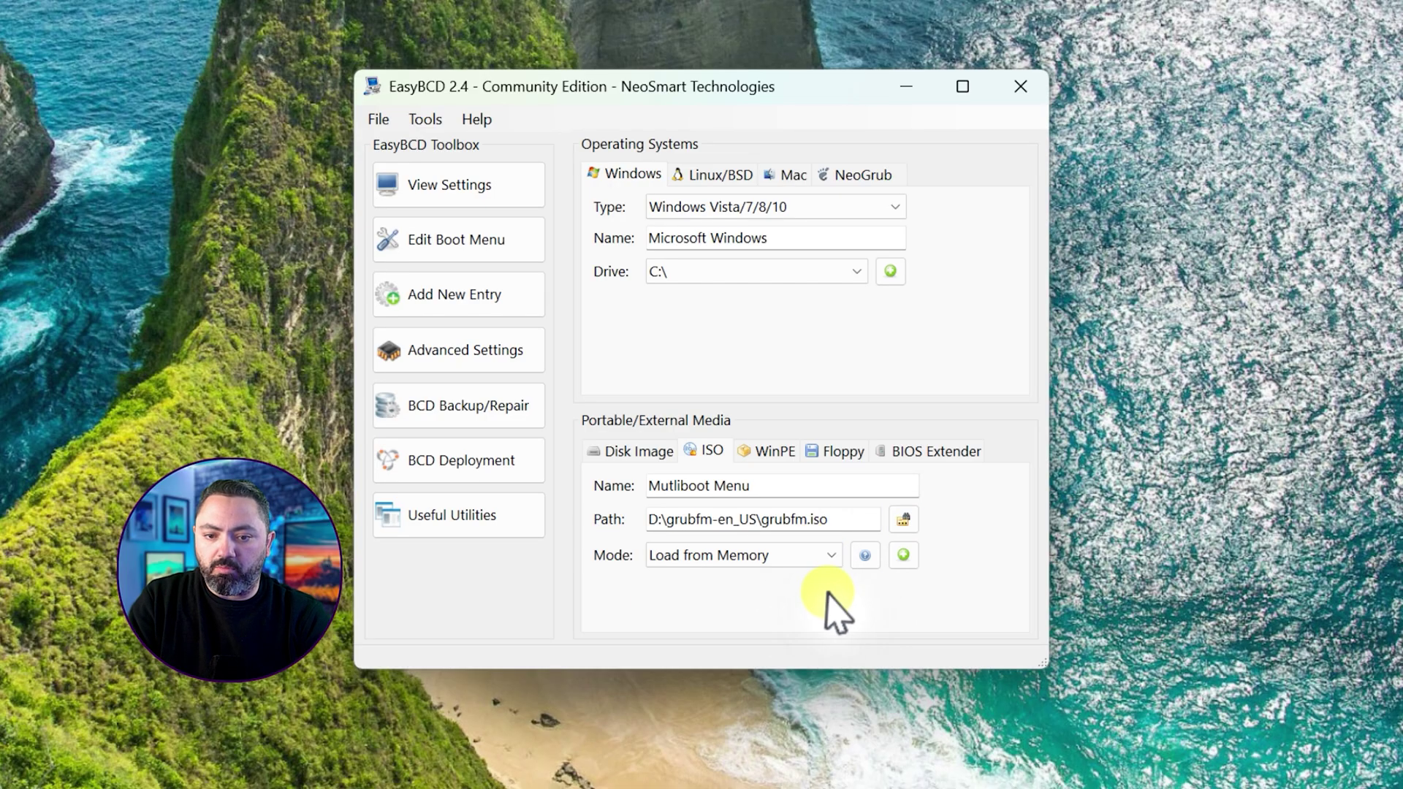
pyautogui.click(905, 556)
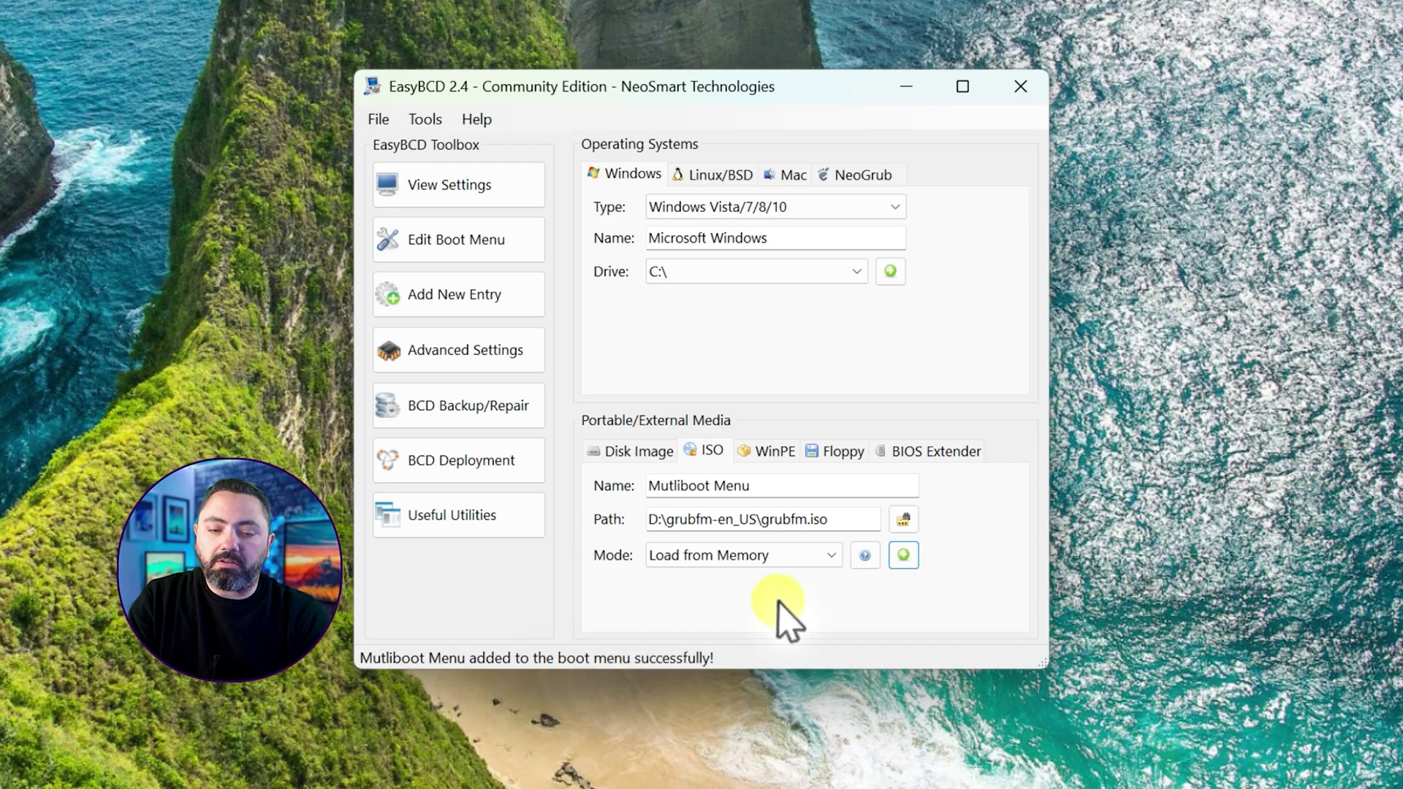
# Check the Mutliboot Menu entry in the boot menu list, then close EasyBCD and decline the Easy Recovery Essentials offer.
pyautogui.click(445, 257)
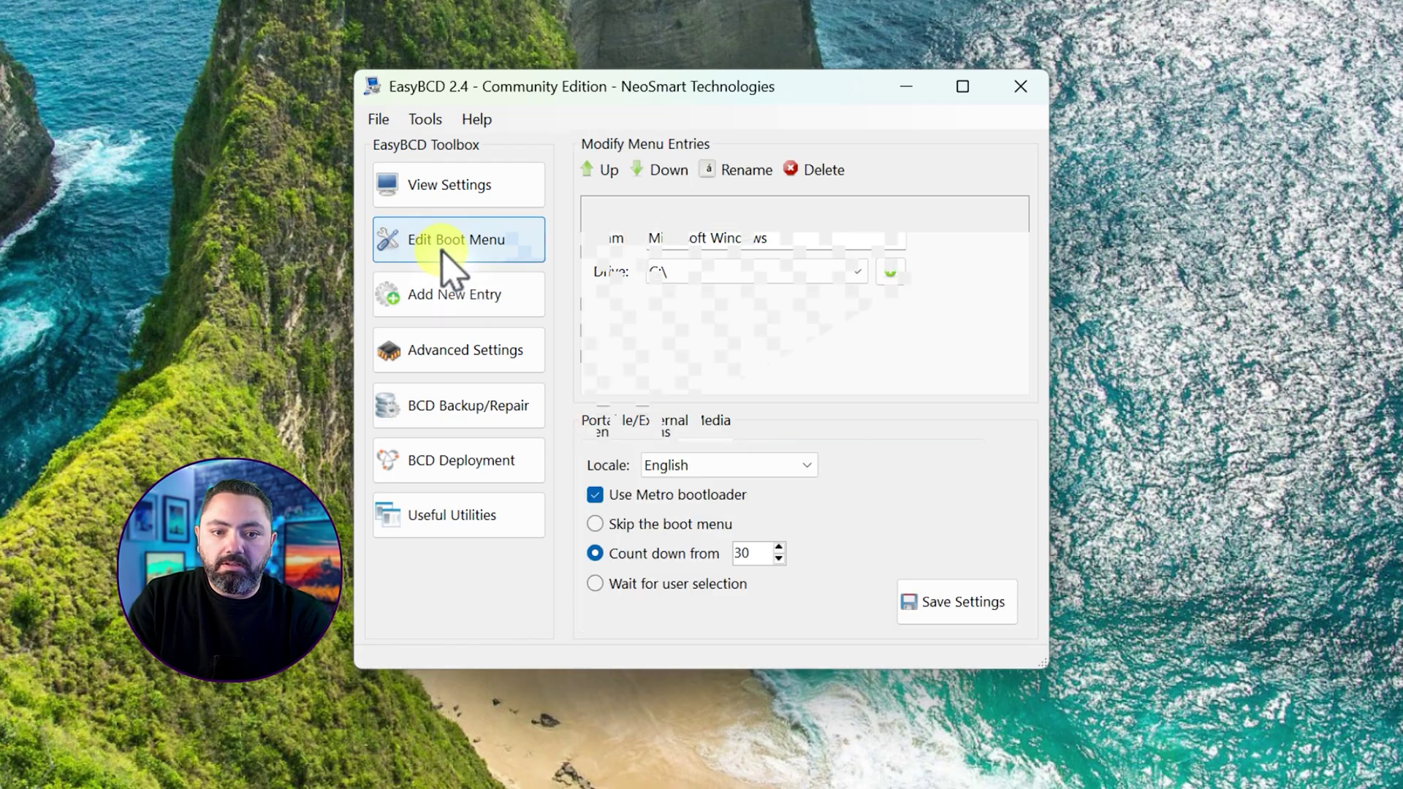
pyautogui.click(687, 257)
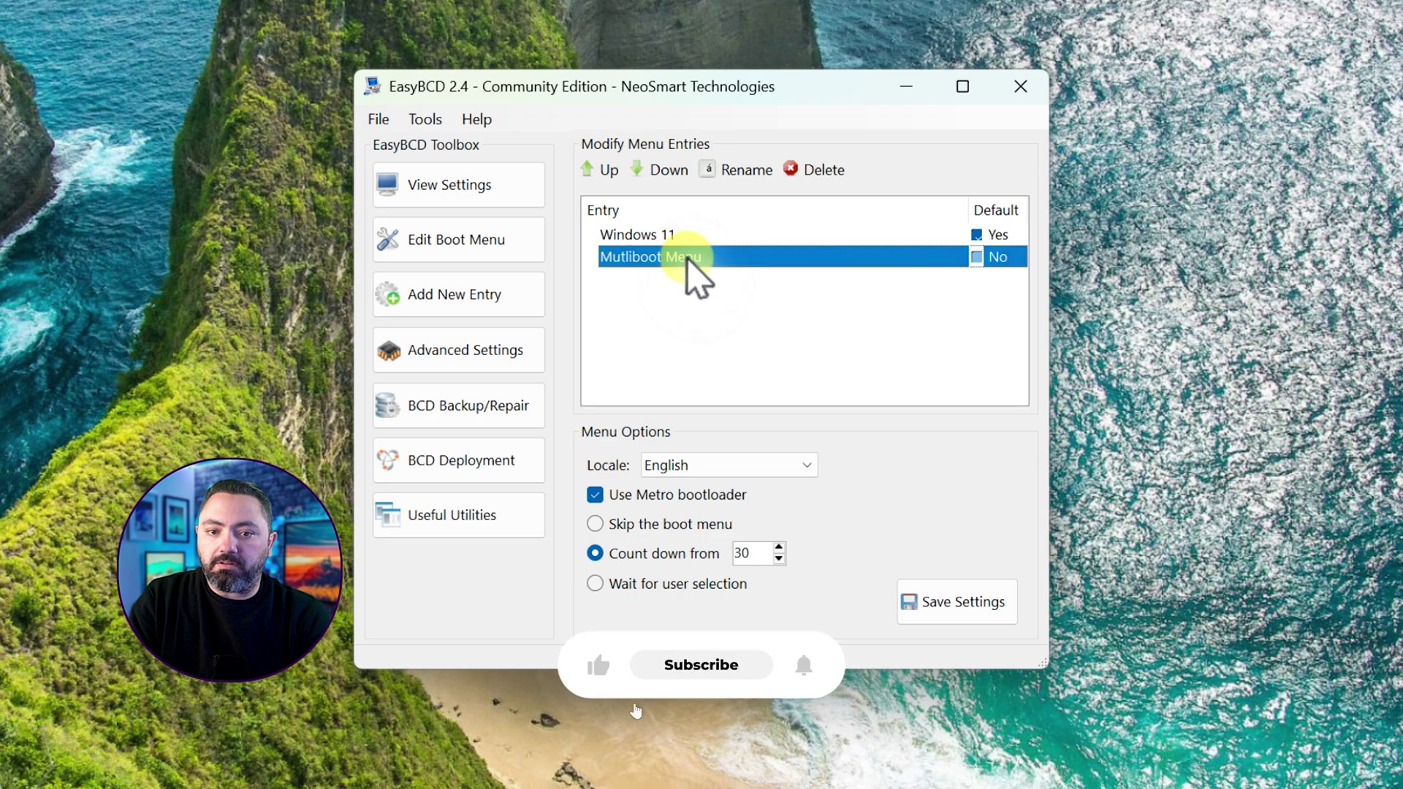
pyautogui.click(1020, 86)
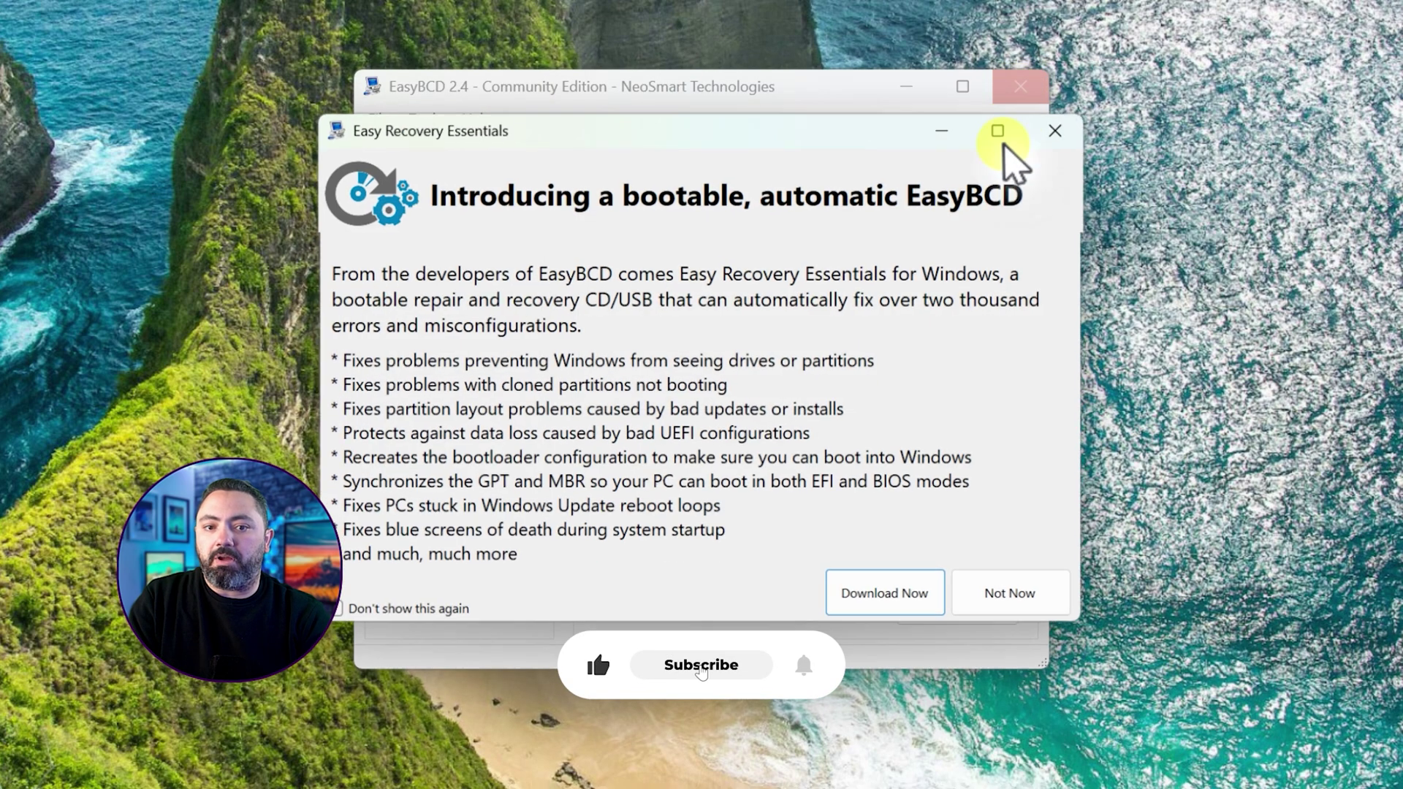
pyautogui.click(1017, 599)
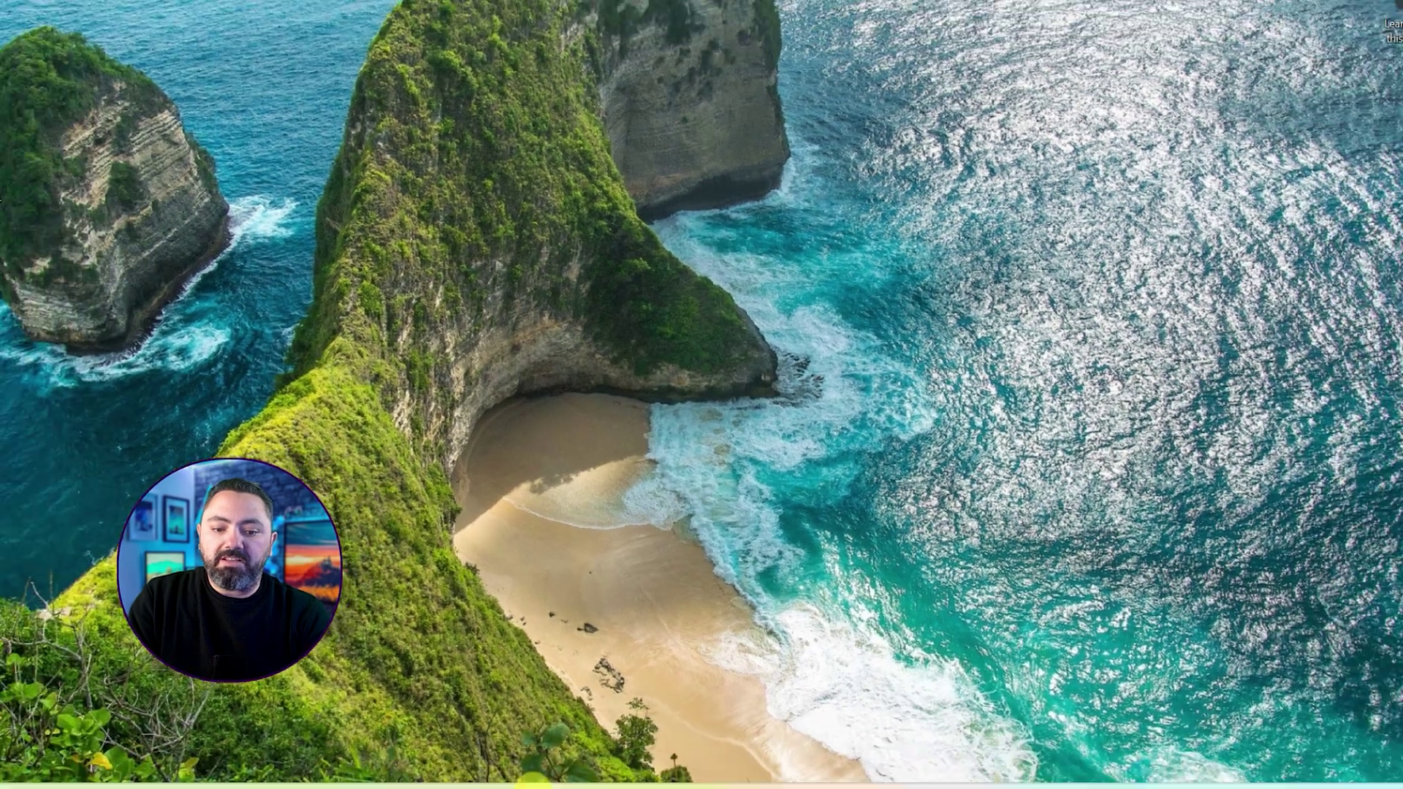
# Restart the computer and boot into Mutliboot Menu from the operating system selection screen.
pyautogui.rightClick(548, 769)
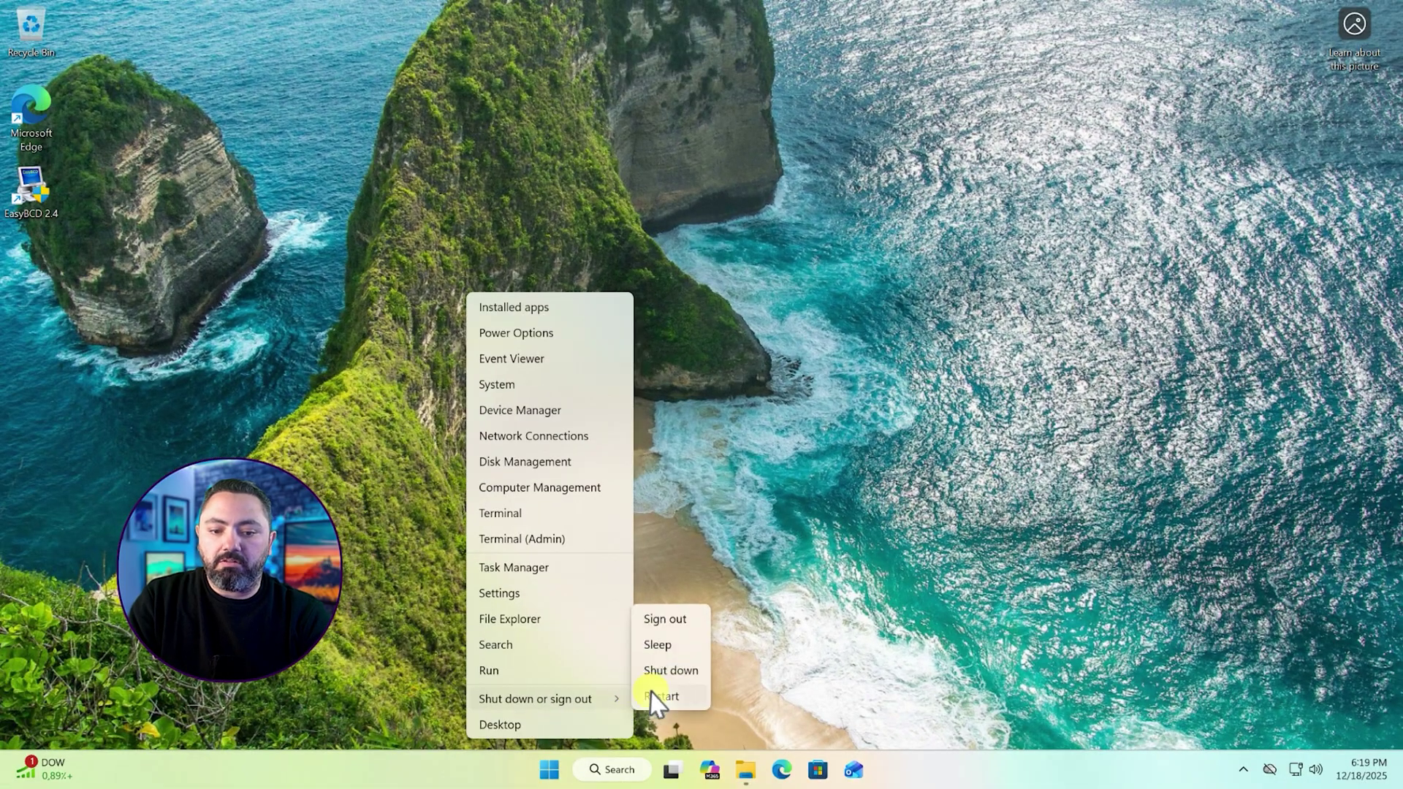
pyautogui.click(662, 694)
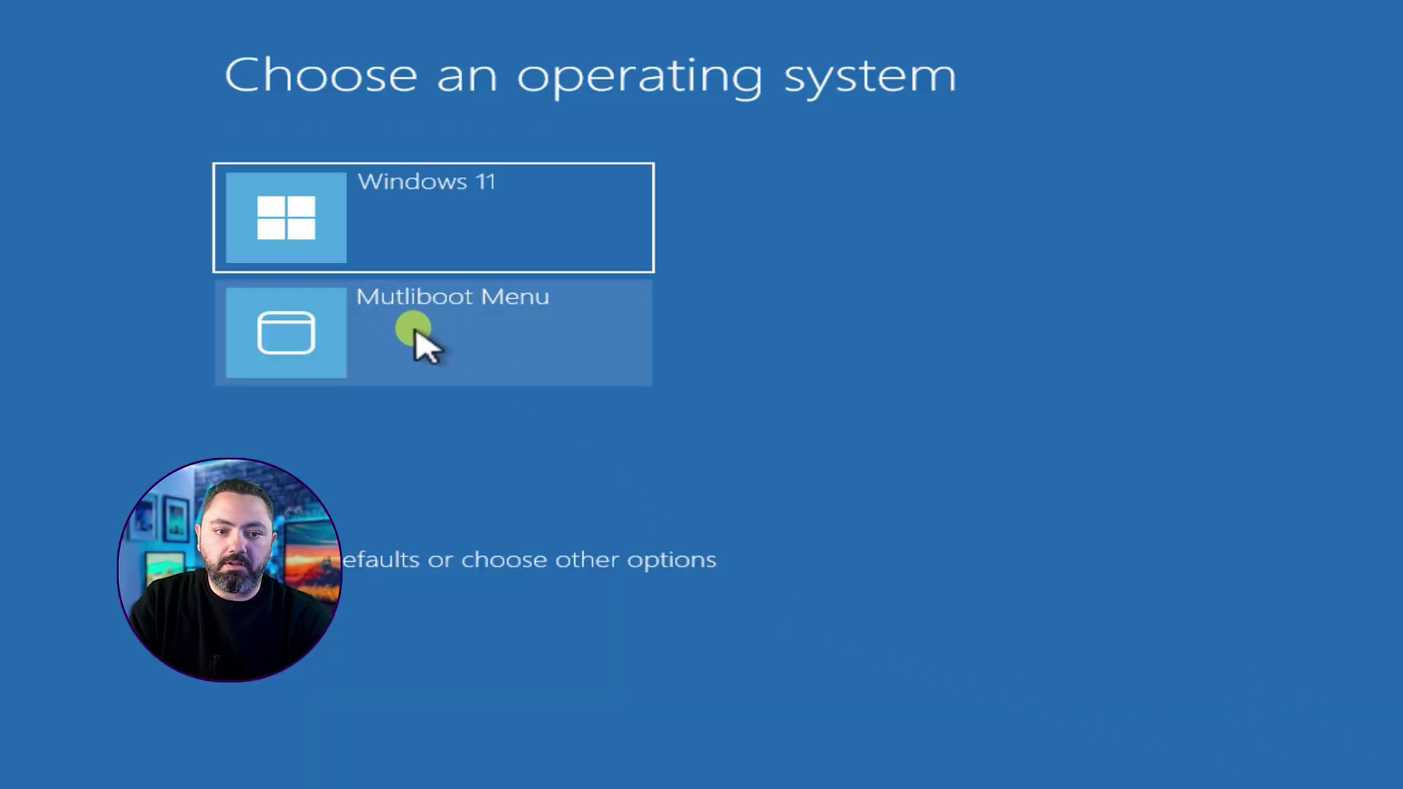
pyautogui.click(415, 333)
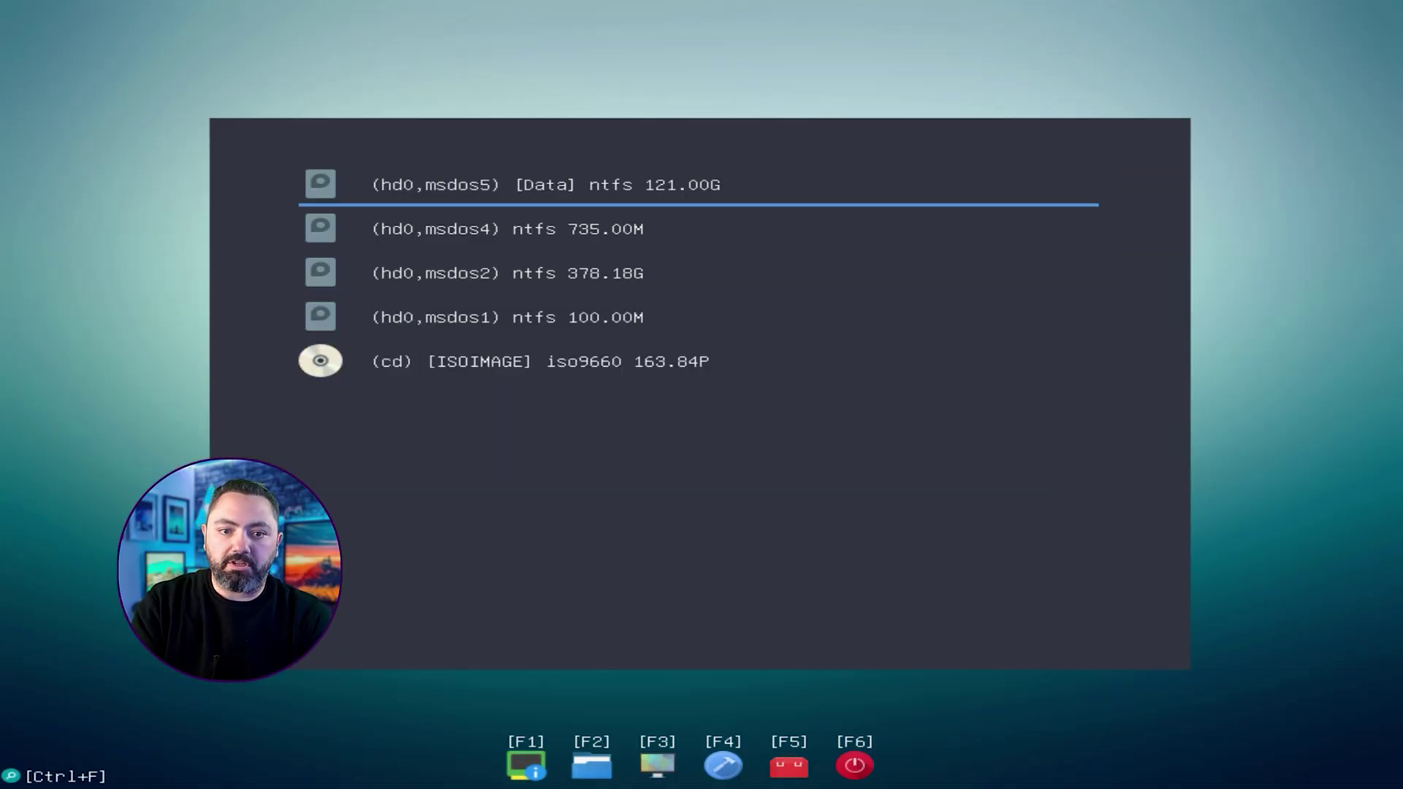
# Open the Data partition (hd0,msdos5) in the GRUB file manager.
pyautogui.press('Down')
pyautogui.press('Down')
pyautogui.press('Up')
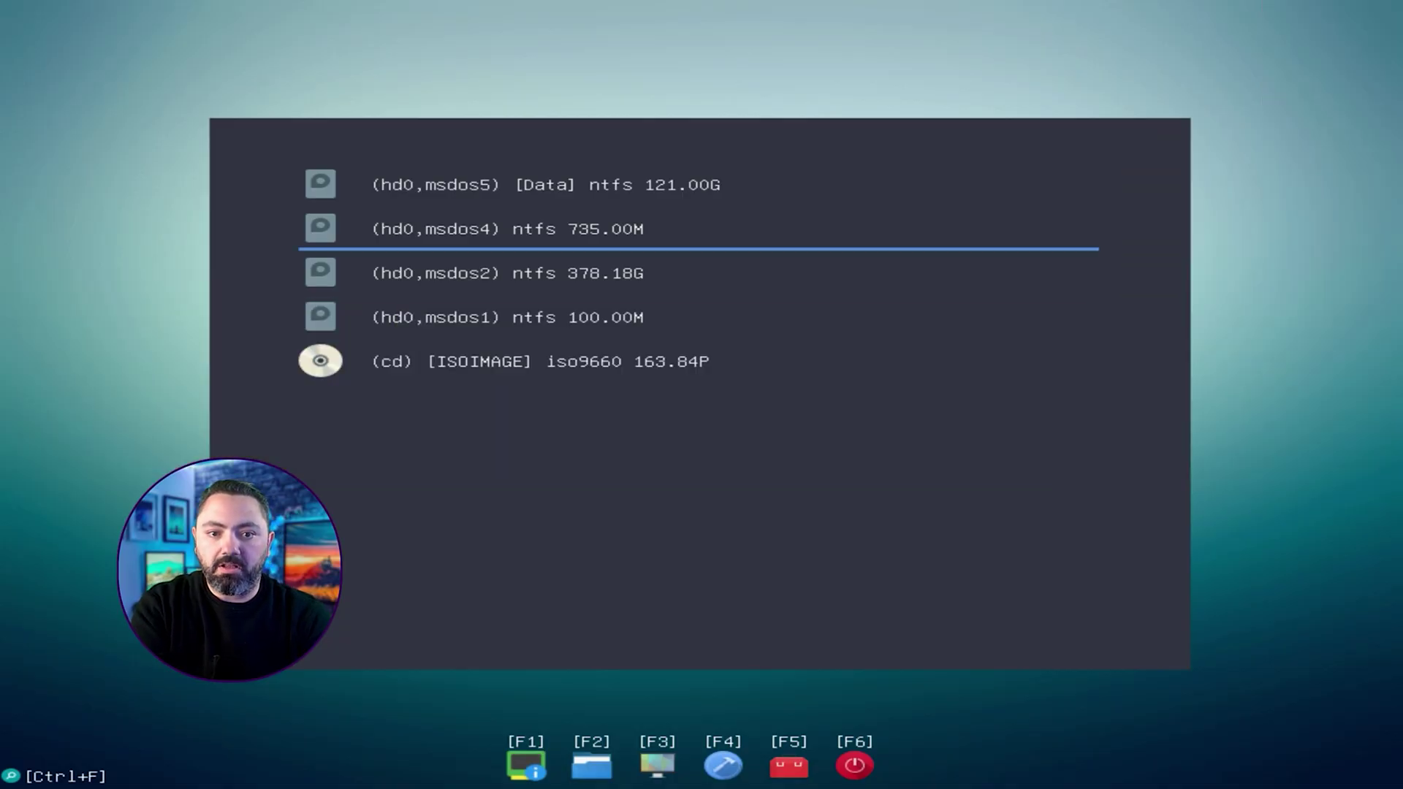
pyautogui.press('Up')
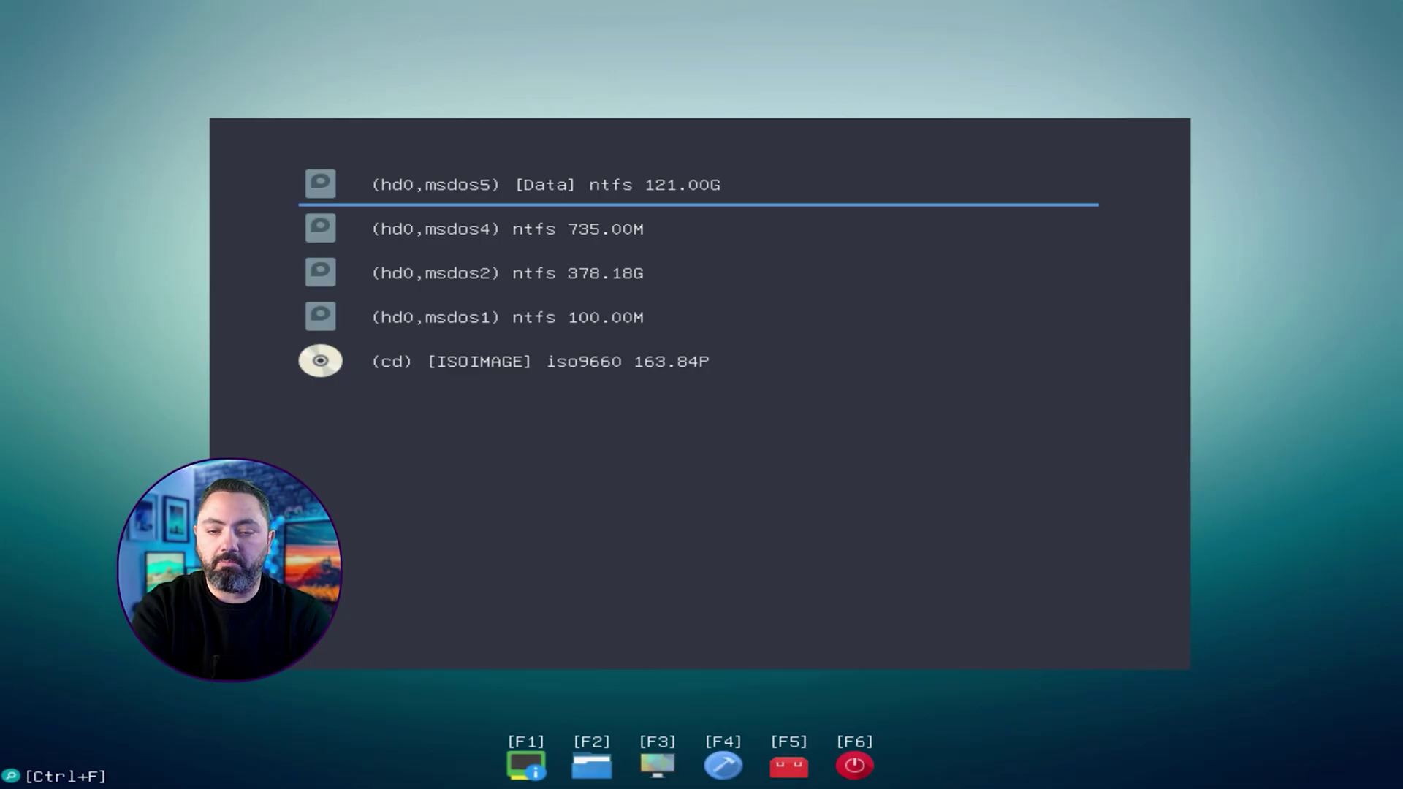
pyautogui.press('Return')
# Boot HBCD_PE_x64.iso from the Data partition using the Boot Windows PE From ISO option.
pyautogui.press('Down')
pyautogui.press('Down')
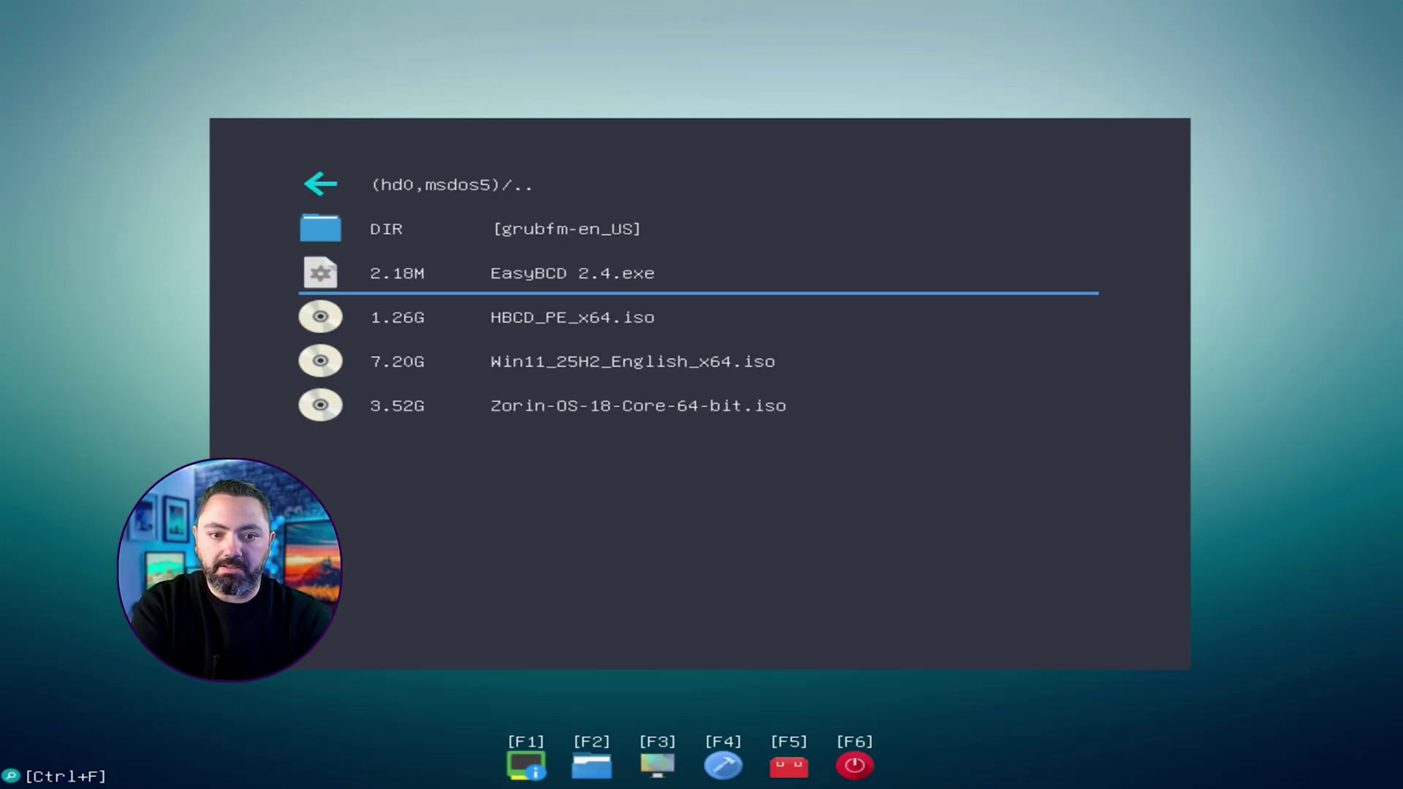
pyautogui.press('Down')
pyautogui.press('Return')
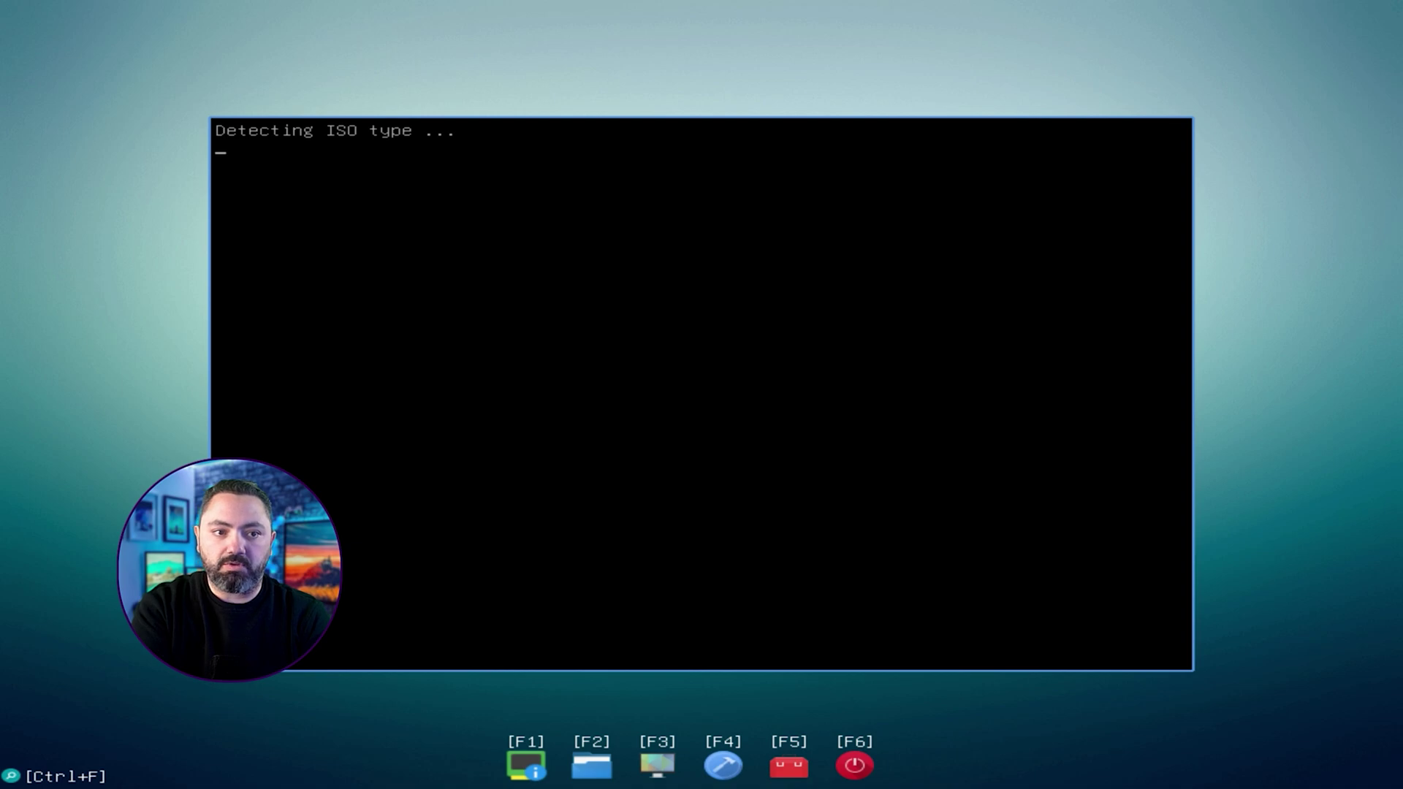
pyautogui.press('Down')
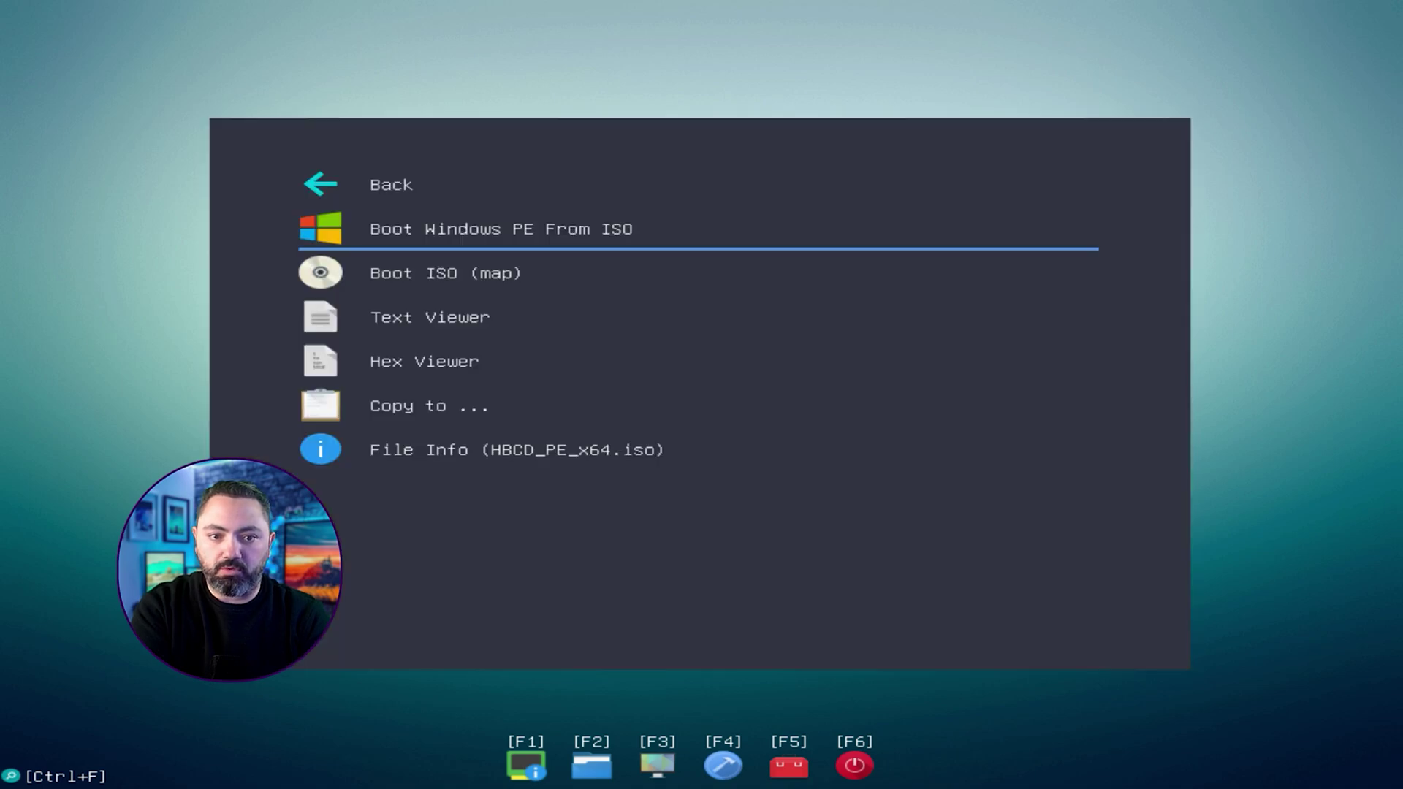
pyautogui.press('Return')
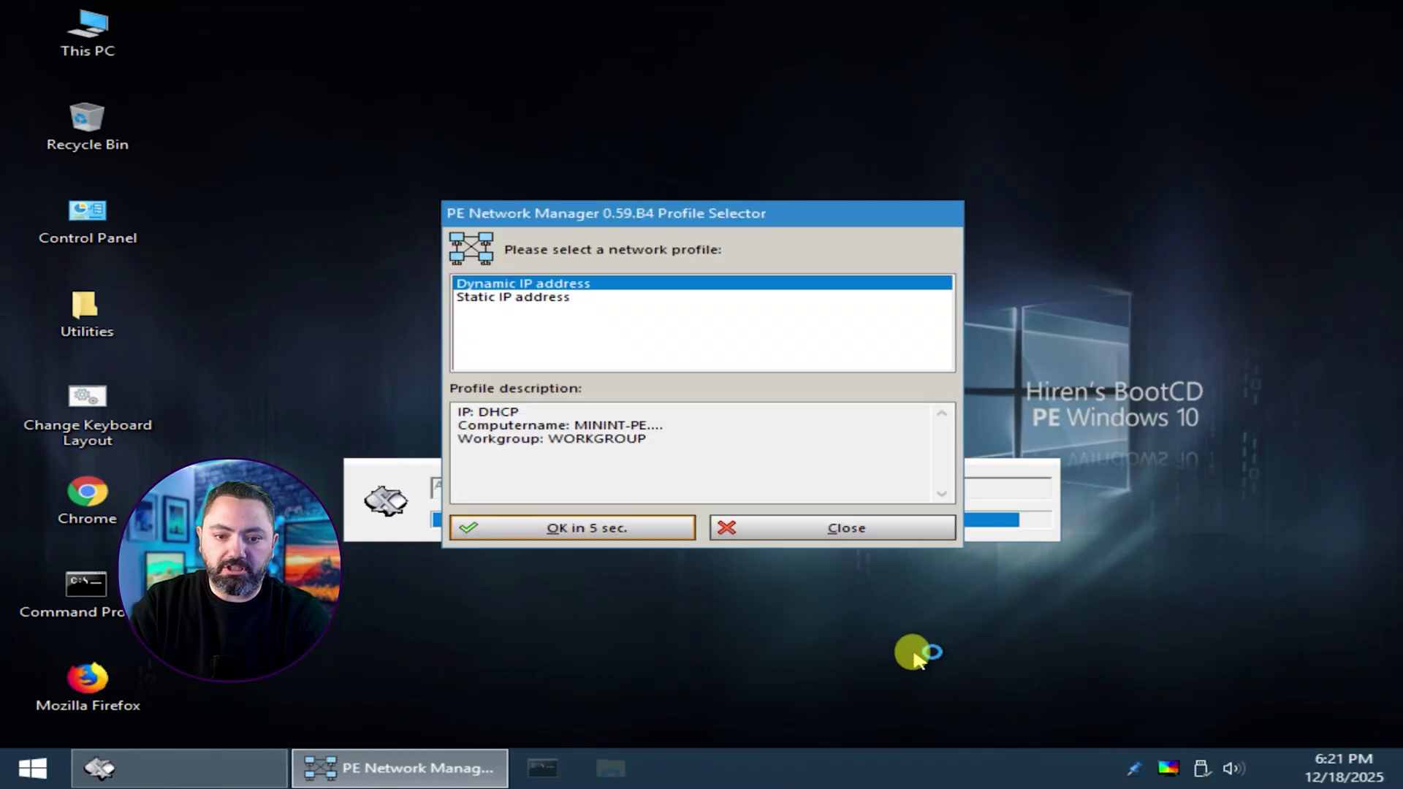
# Dismiss the network profile selector, then examine the available drives and the list of included programs.
pyautogui.click(815, 532)
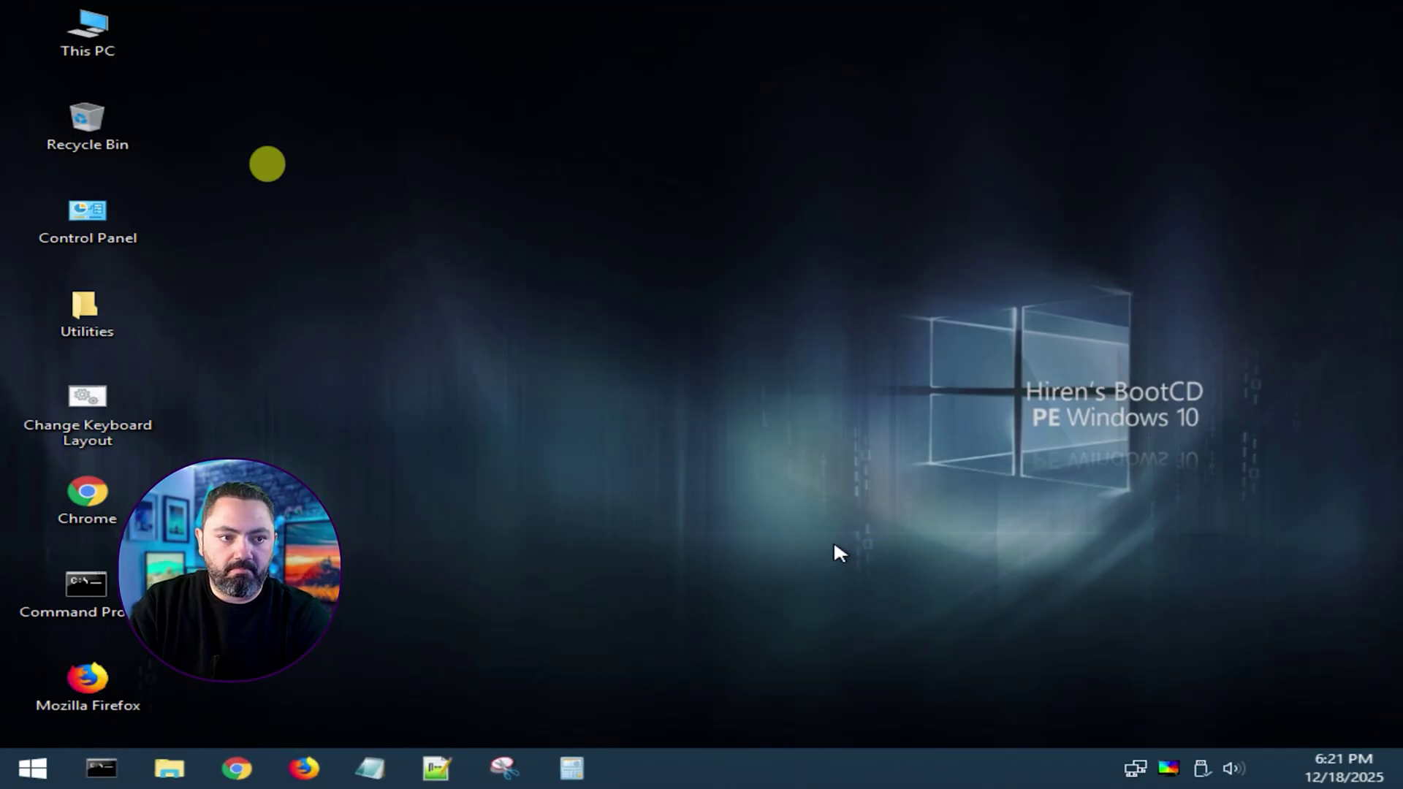
pyautogui.doubleClick(87, 33)
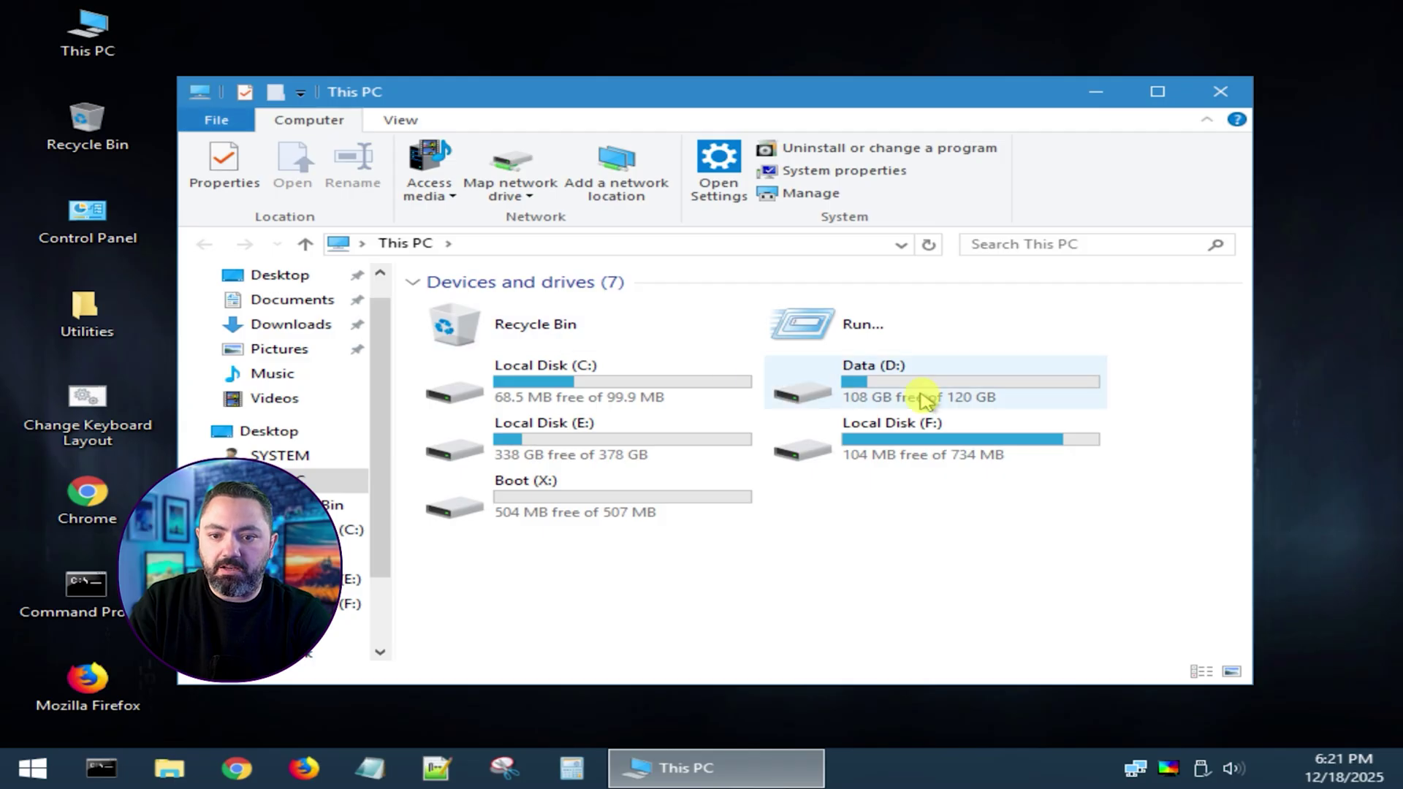
pyautogui.click(33, 767)
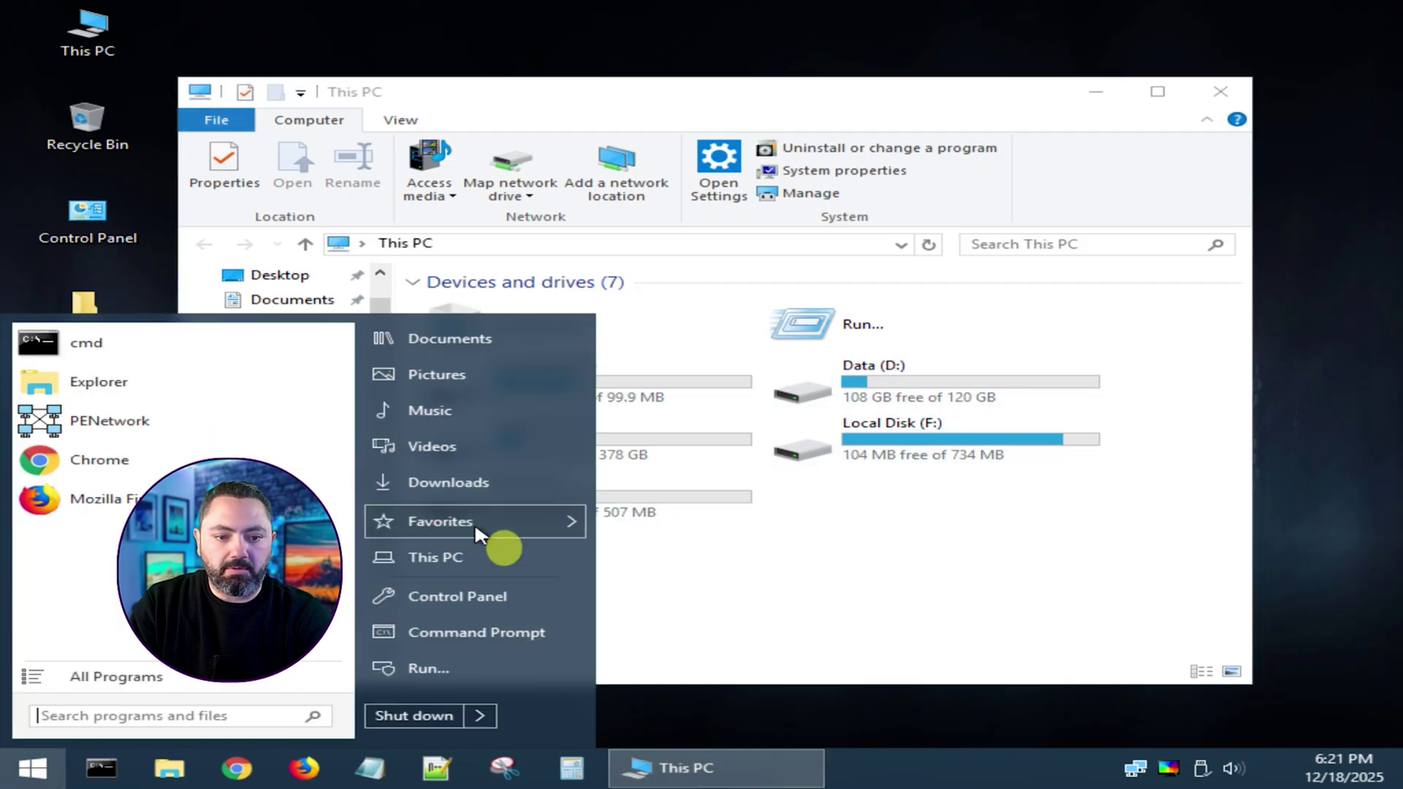
pyautogui.click(208, 691)
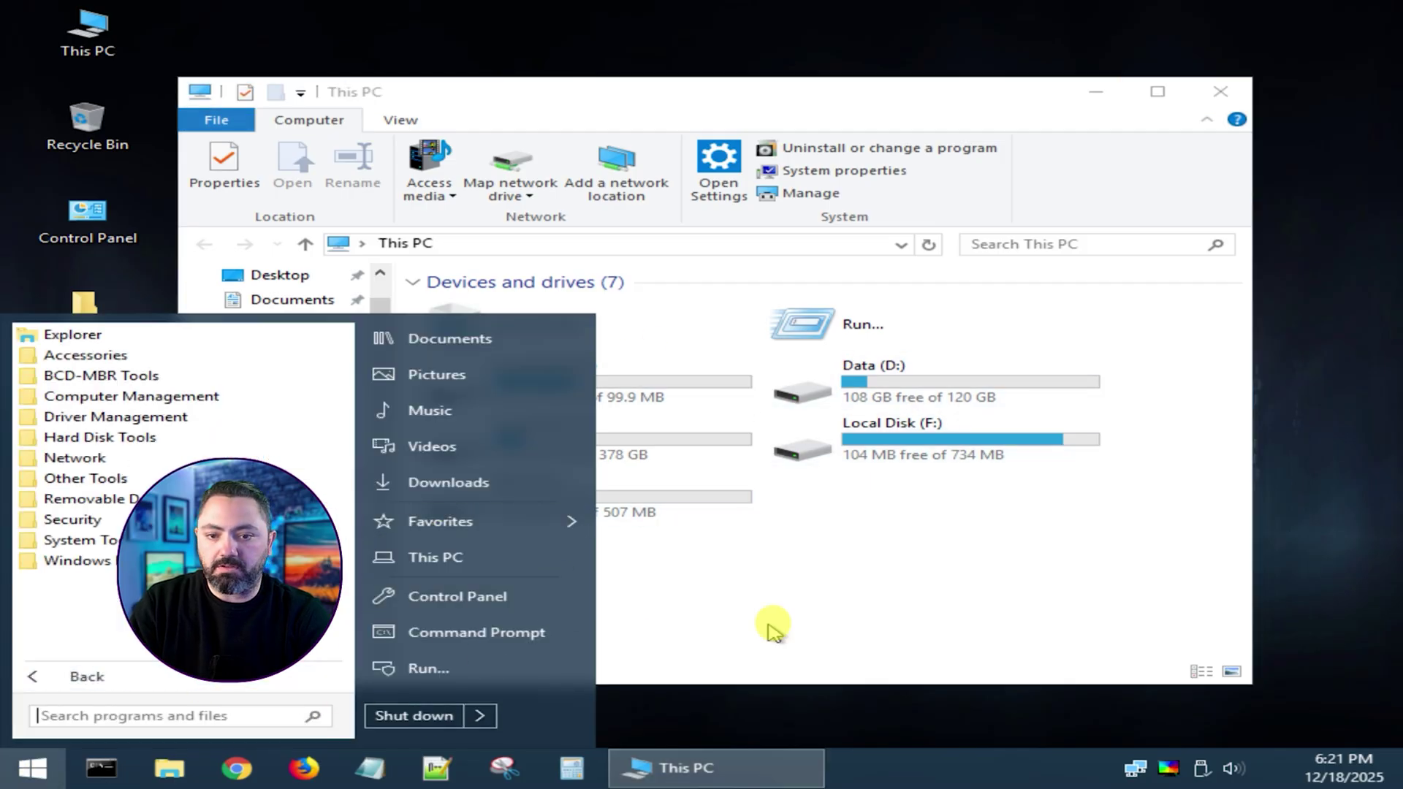
pyautogui.click(791, 565)
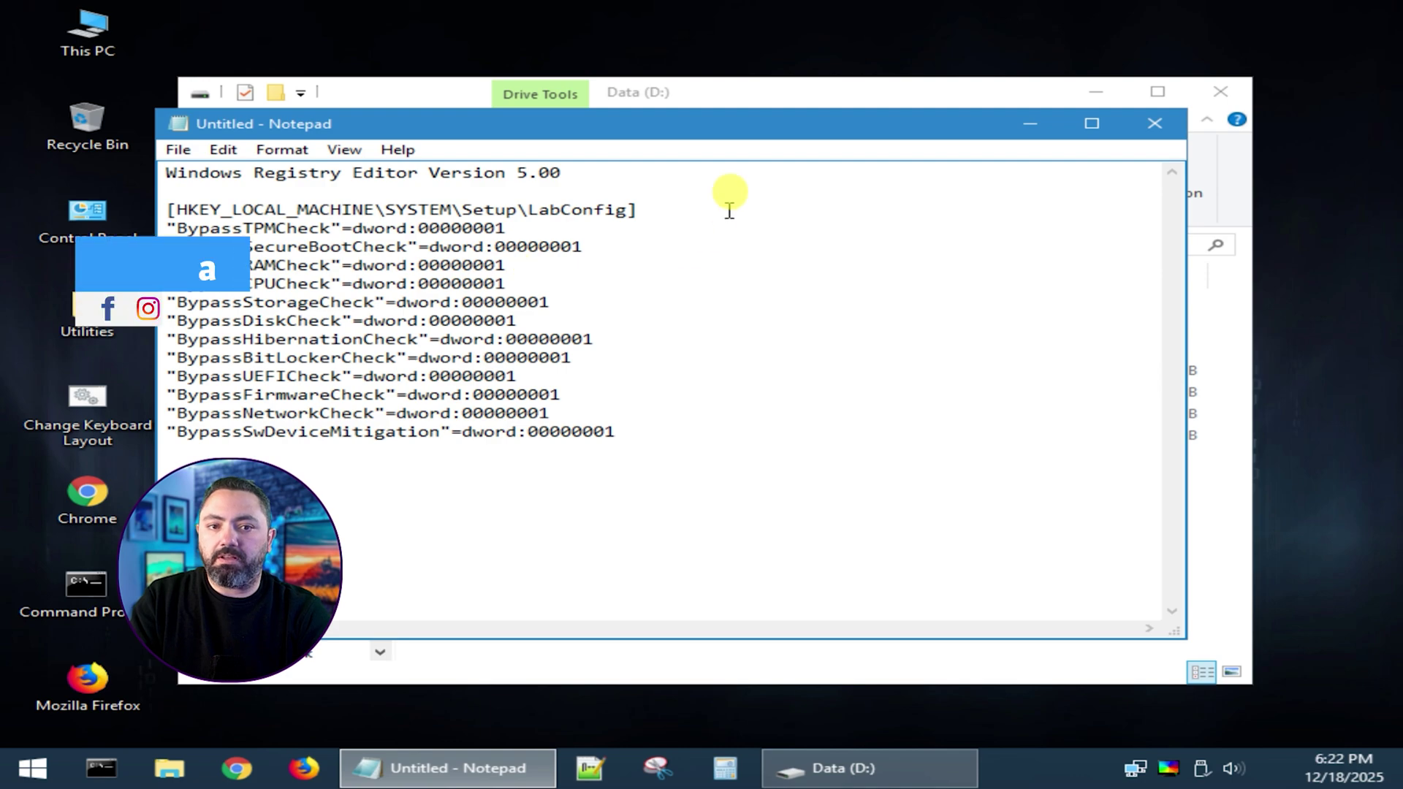
# Save the LabConfig registry text as labconfig.reg on the Data (D:) drive and close Notepad.
pyautogui.hotkey('ctrl', 's')
pyautogui.click(296, 453)
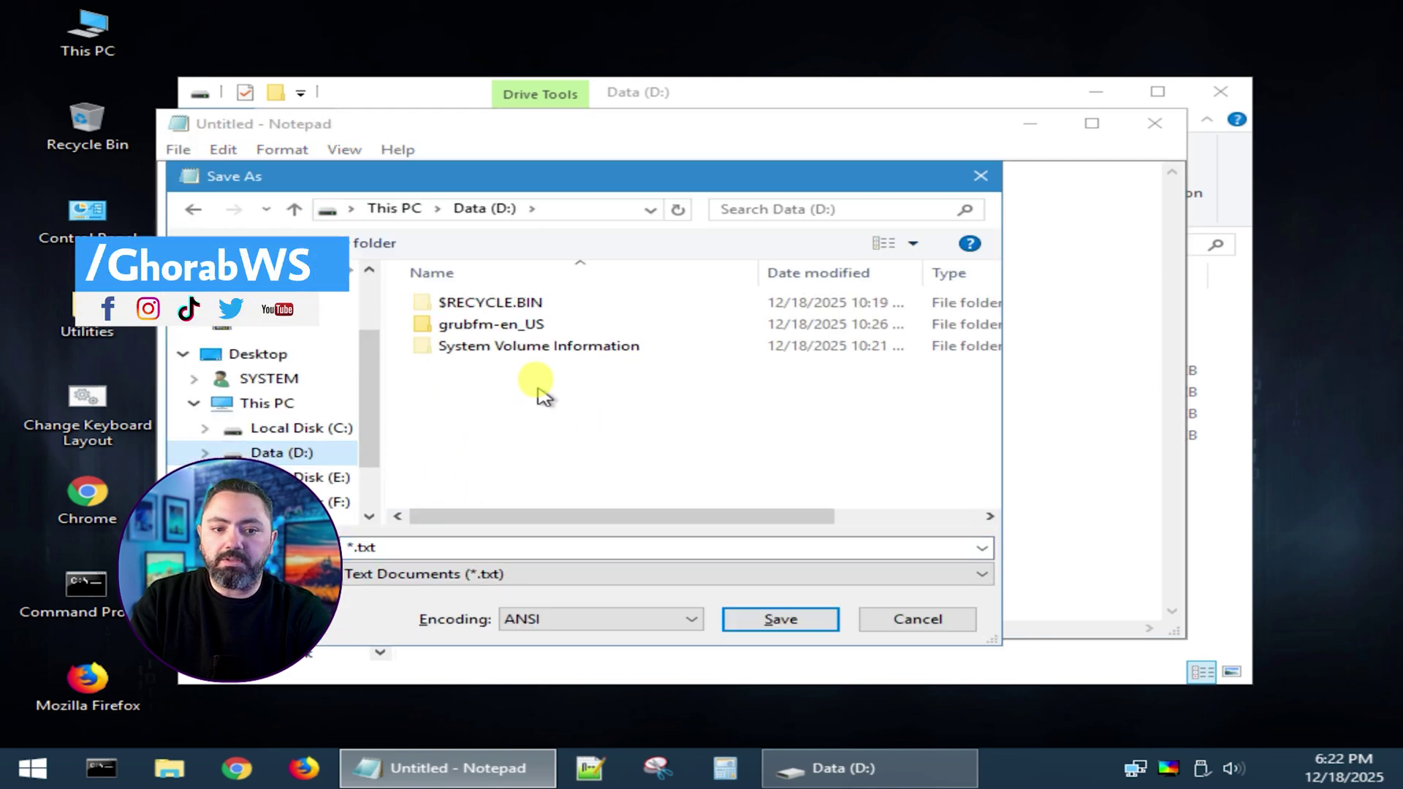
pyautogui.click(426, 548)
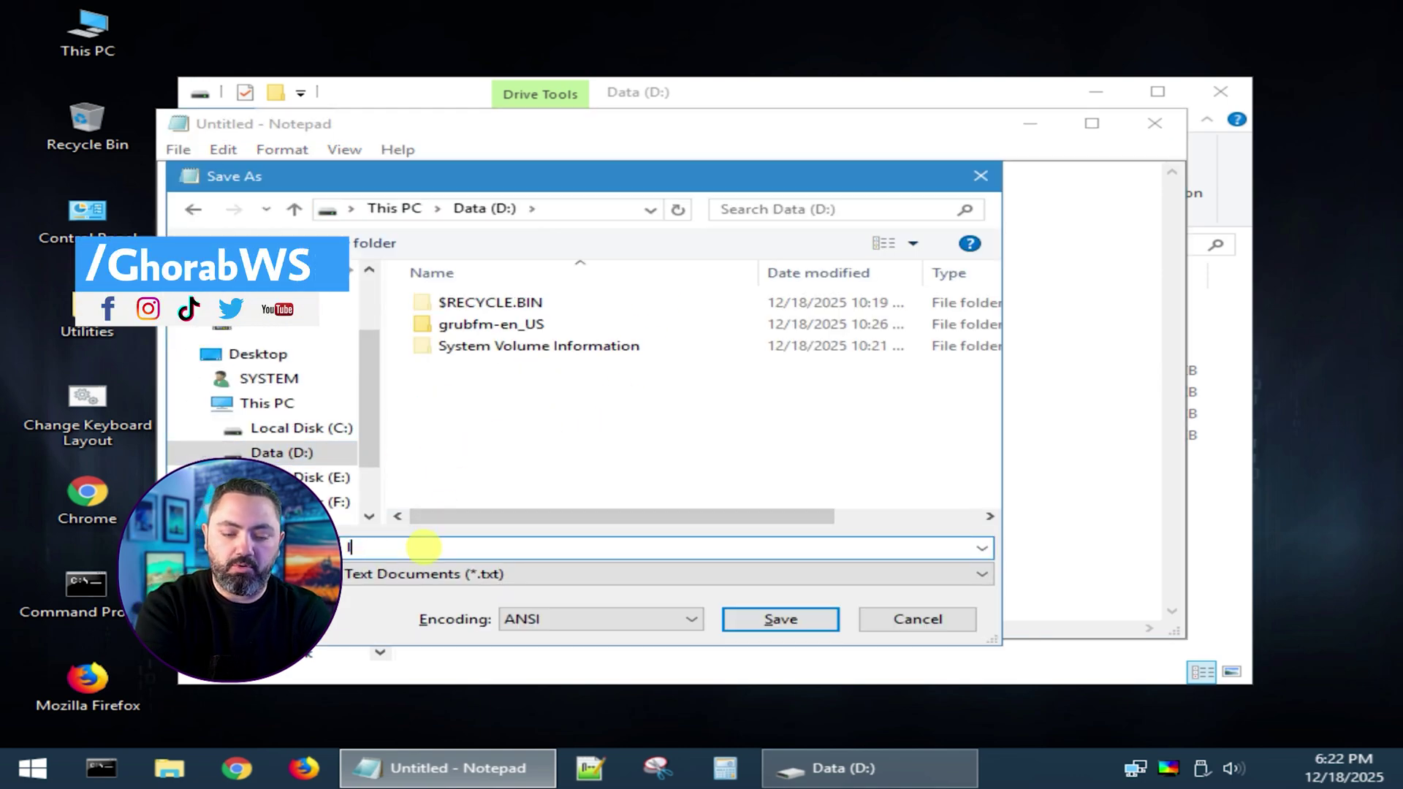
pyautogui.write('labconfig.reg')
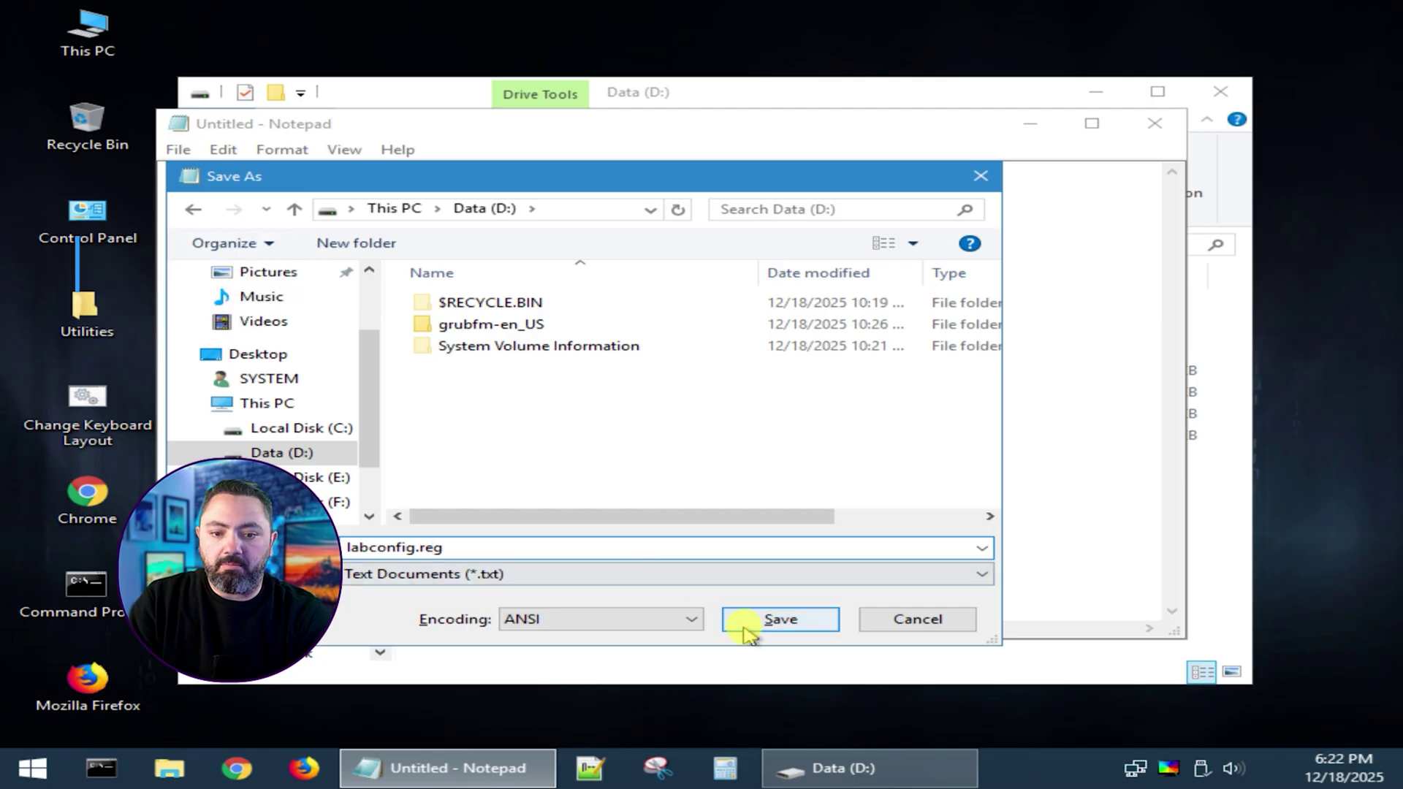
pyautogui.click(741, 619)
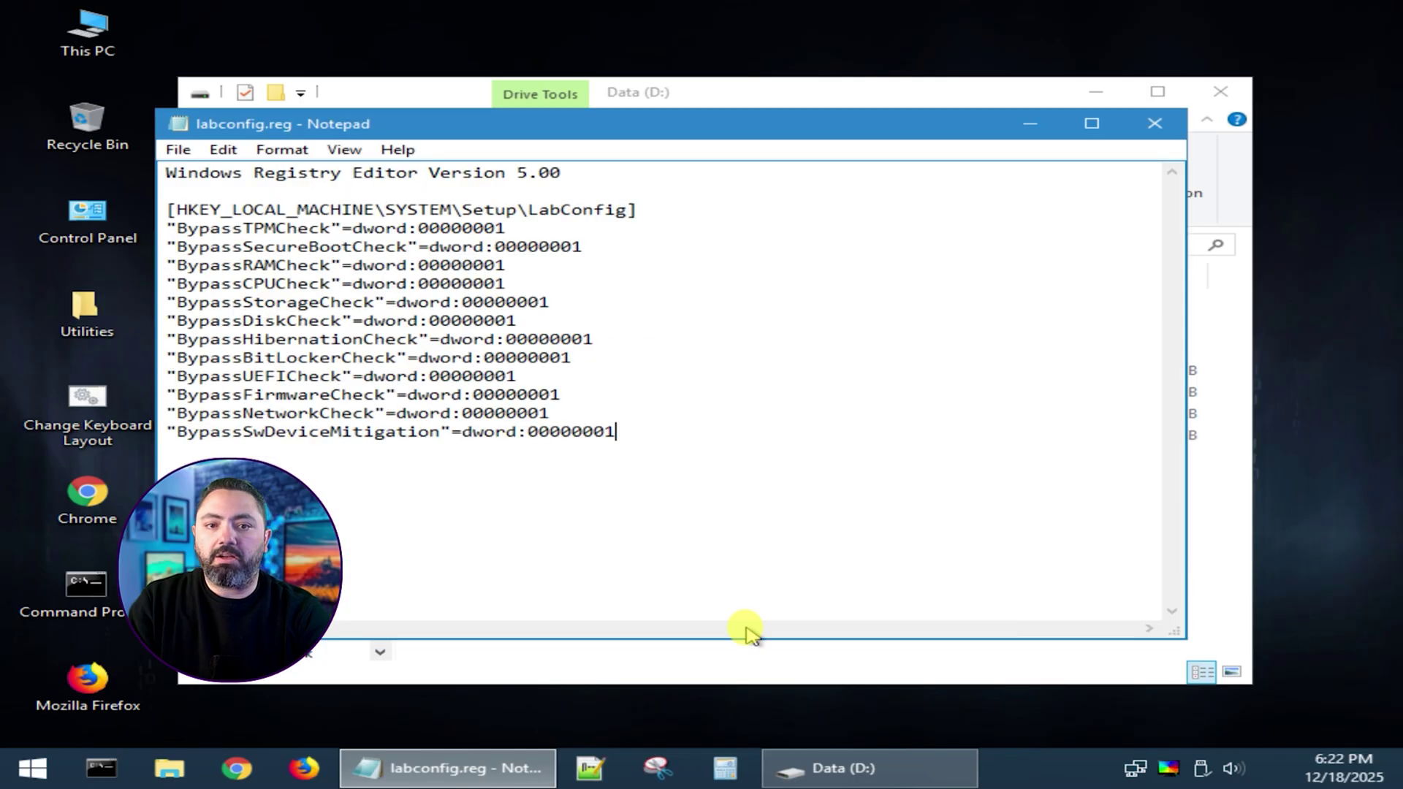
pyautogui.click(1147, 133)
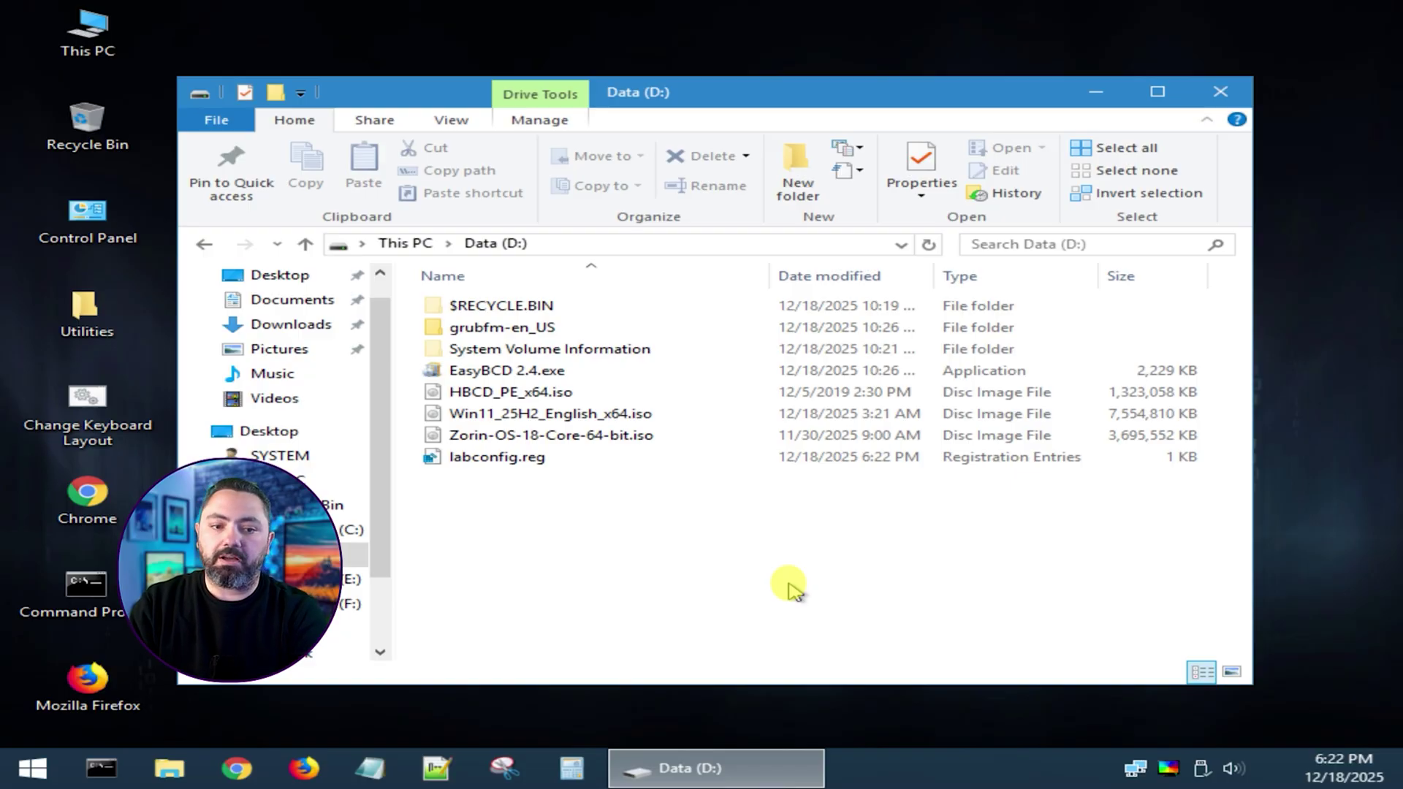
# Close the Data drive window, restart the computer and boot into Mutliboot Menu from the operating system selection screen.
pyautogui.click(1219, 91)
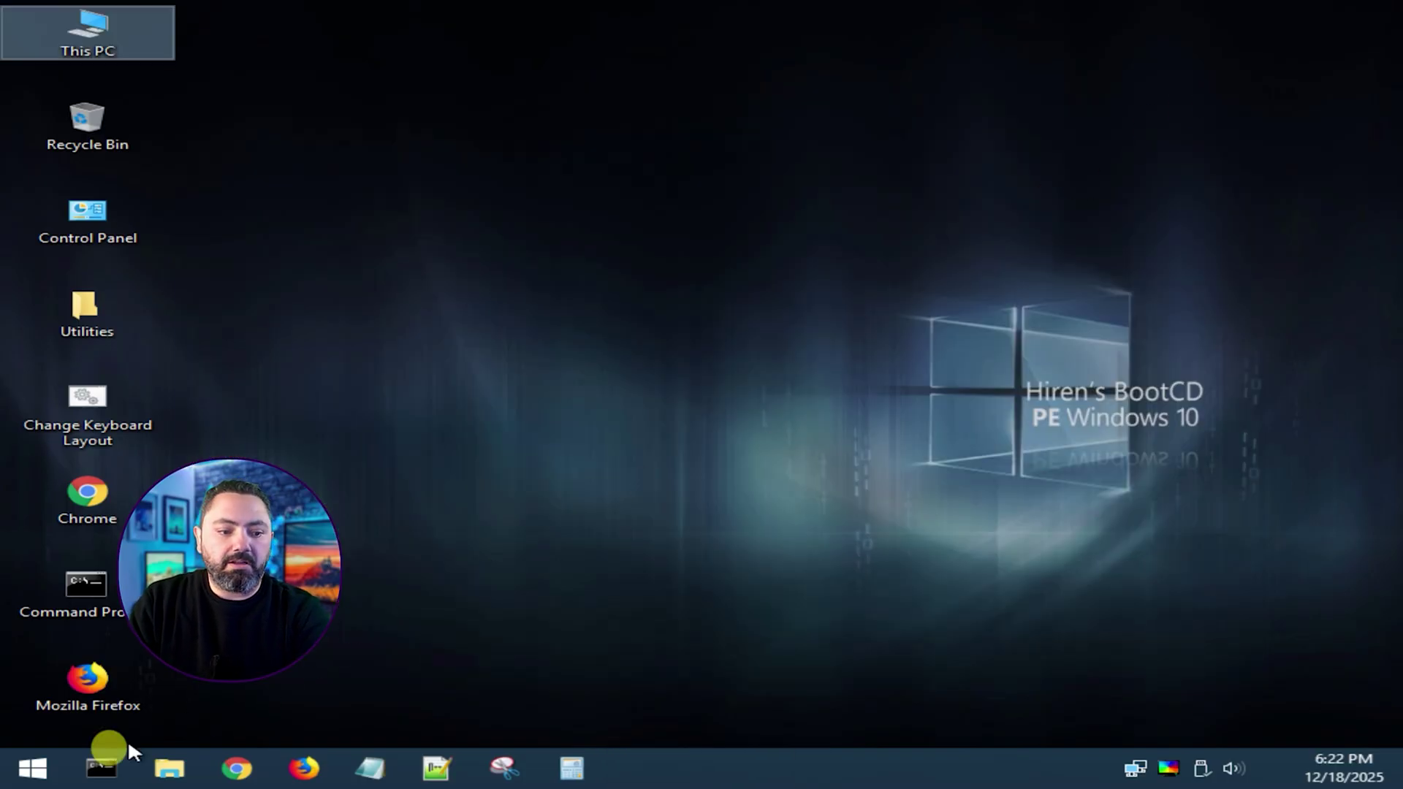
pyautogui.click(36, 765)
pyautogui.moveTo(479, 715)
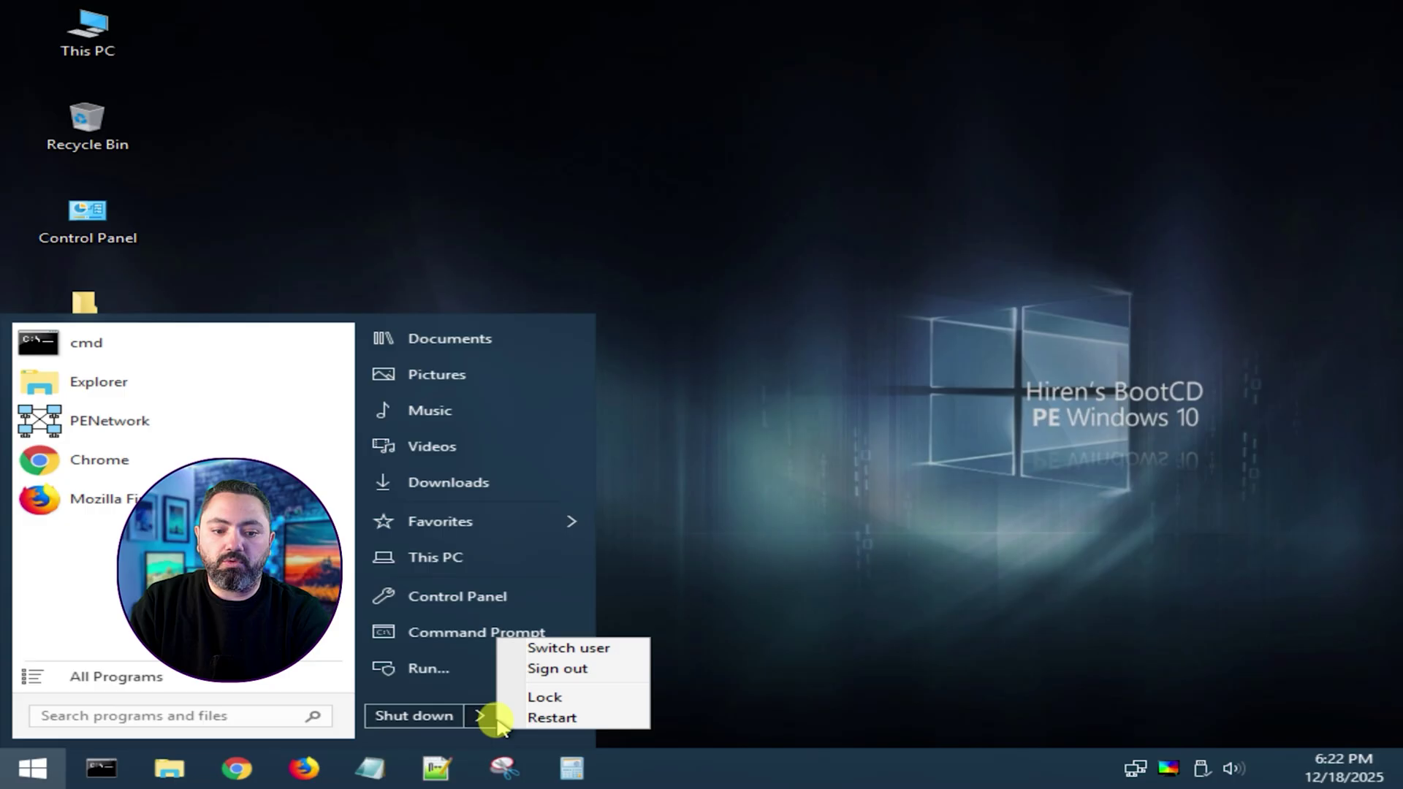
pyautogui.click(589, 717)
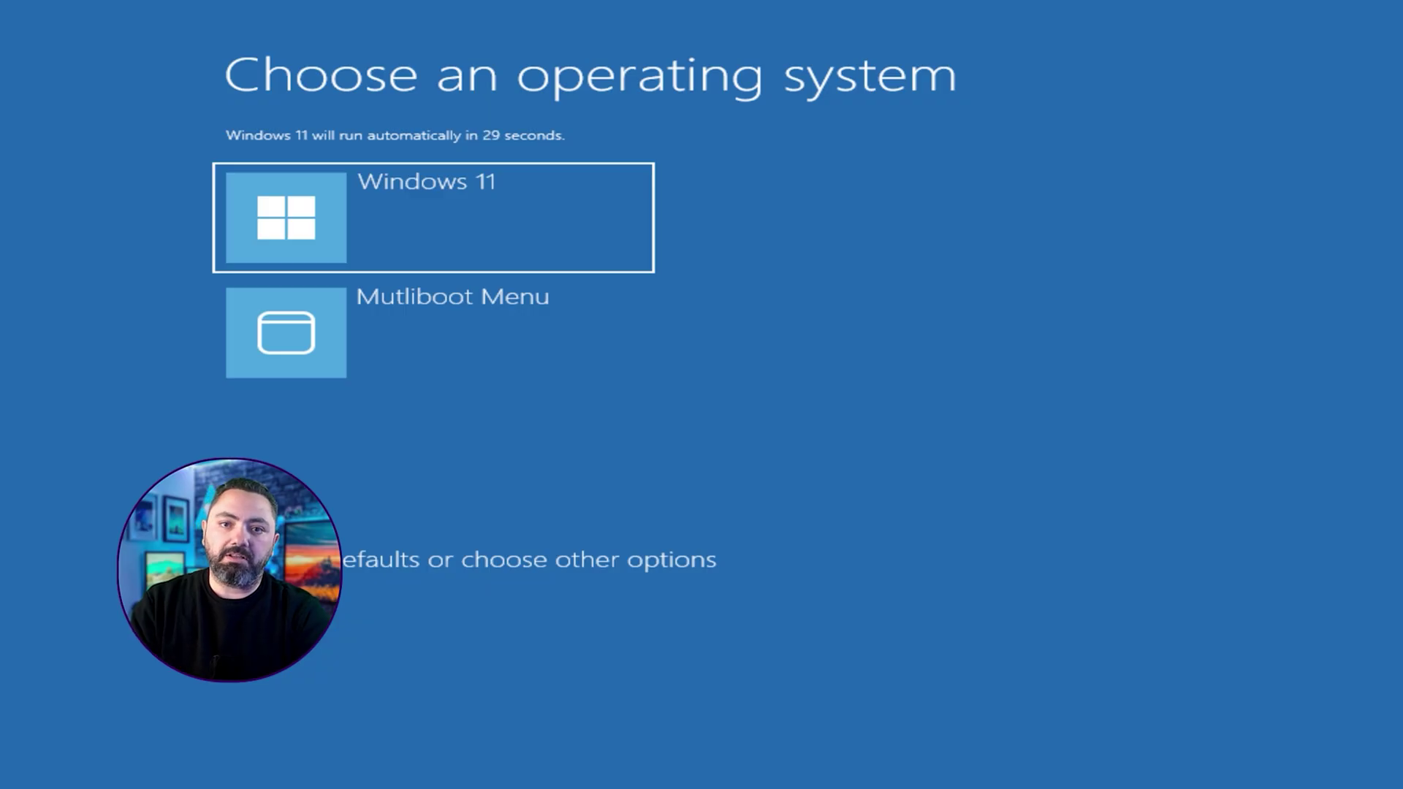
pyautogui.click(432, 333)
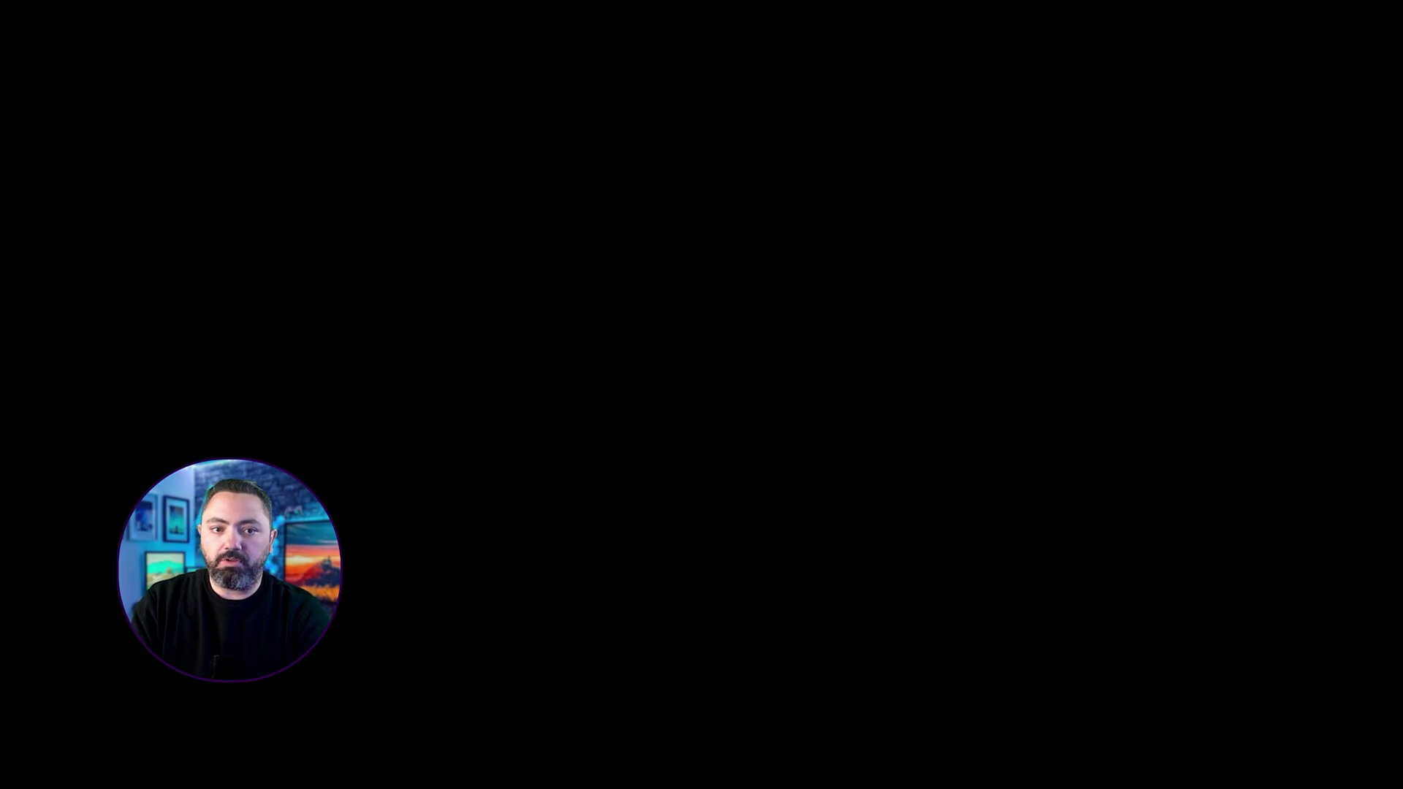
# Open the Data partition in the GRUB file manager and select Win11_25H2_English_x64.iso to boot the Windows 11 installer.
pyautogui.press('Return')
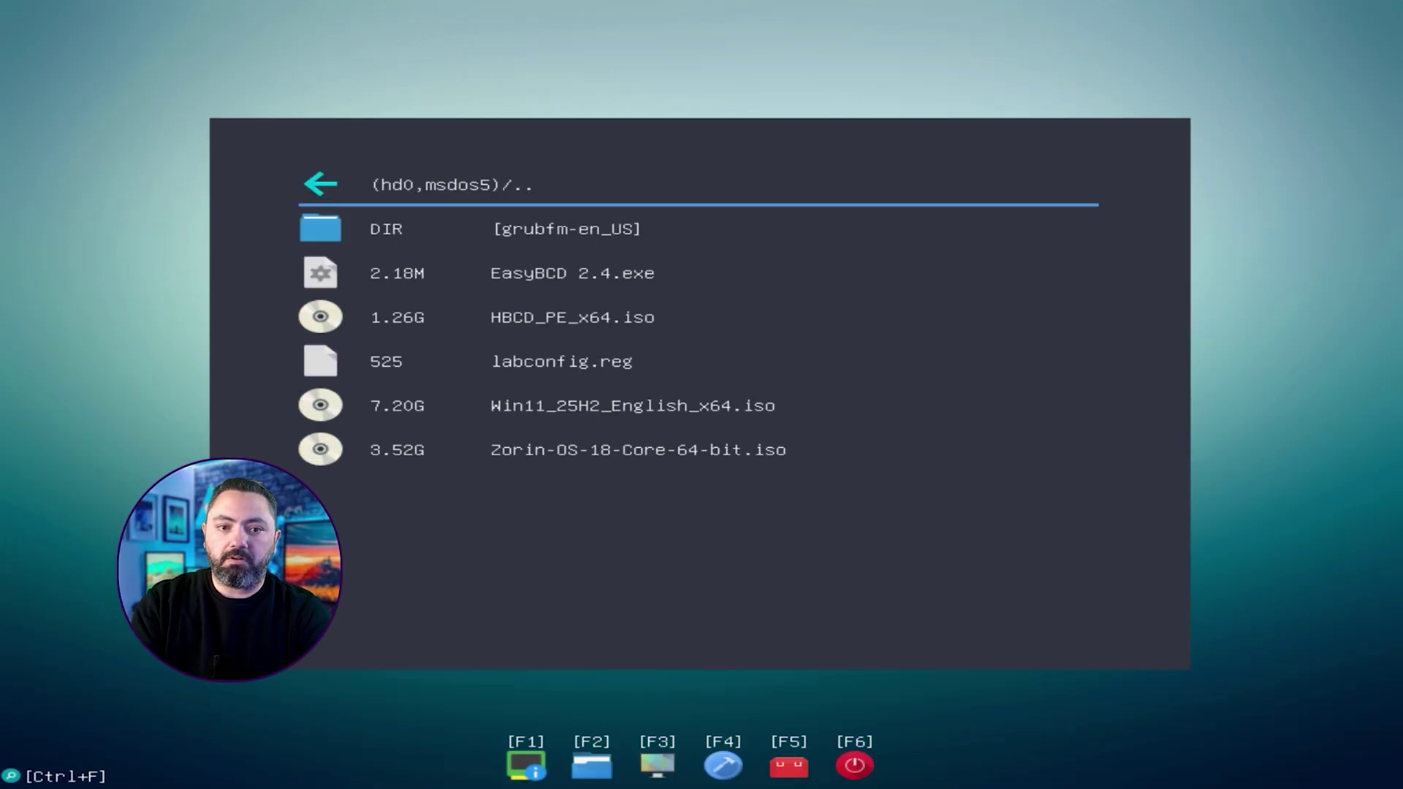
pyautogui.press('Down')
pyautogui.press('Down')
pyautogui.press('Down')
pyautogui.press('Down')
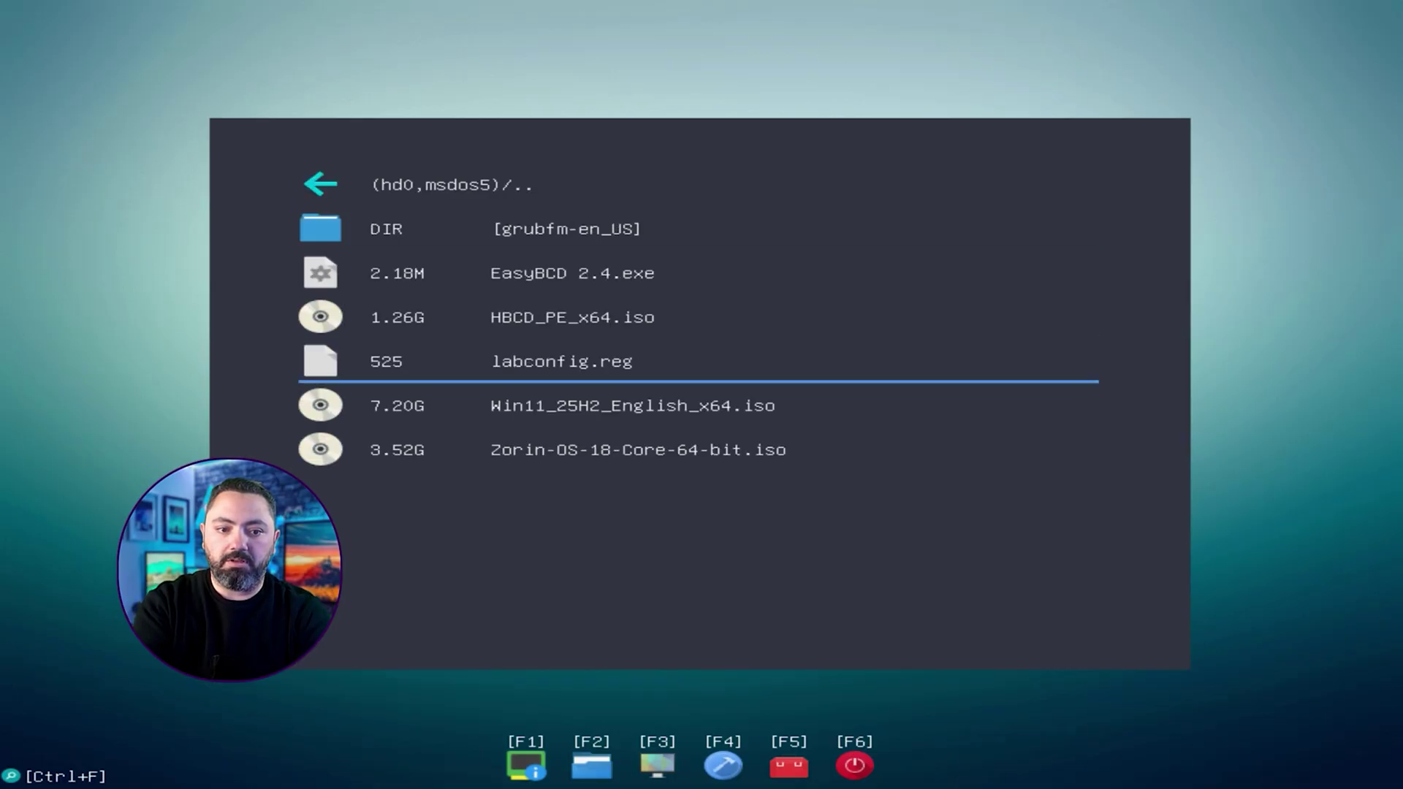
pyautogui.press('Down')
pyautogui.press('Return')
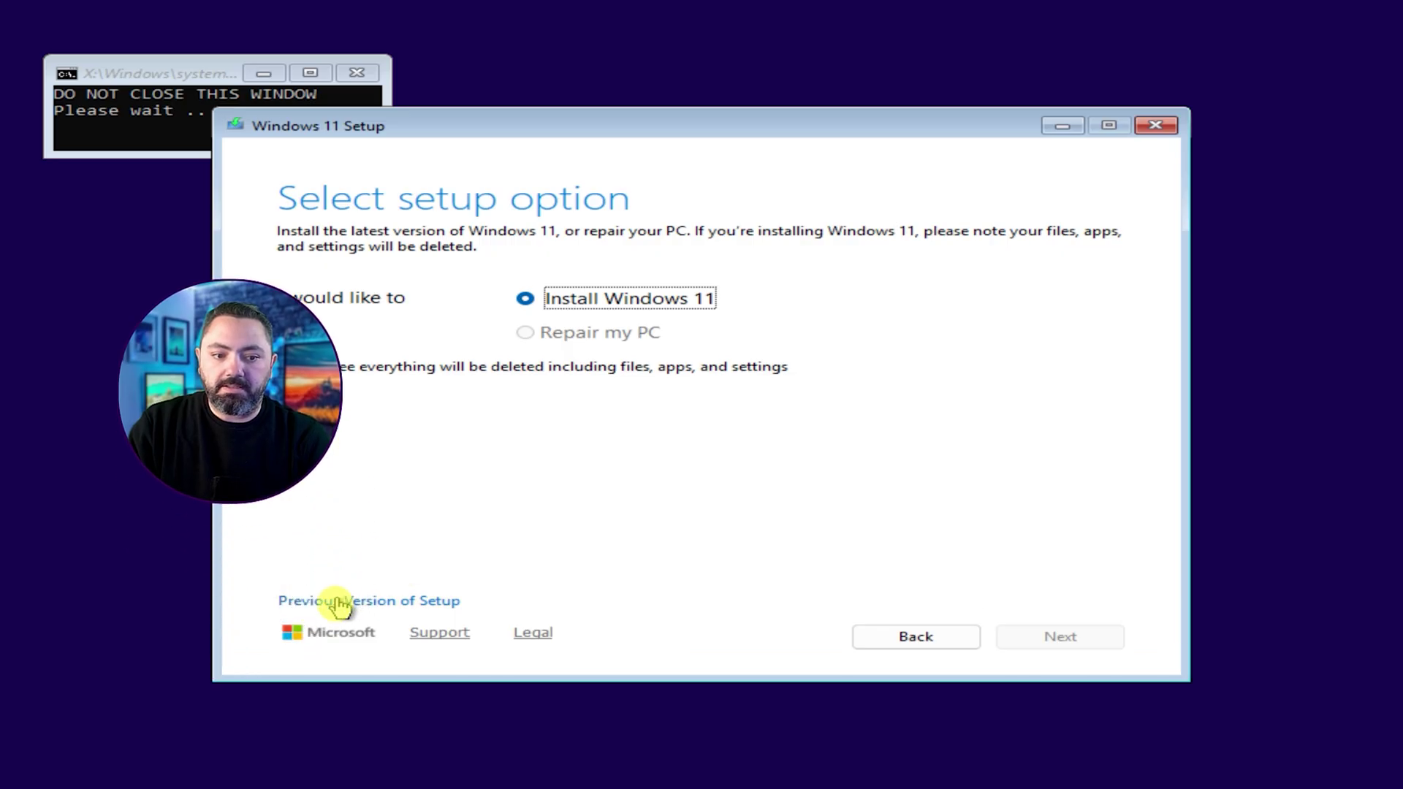
# Switch to the previous version of Setup and start the Windows 11 installation with English (United States) settings and no product key.
pyautogui.click(360, 601)
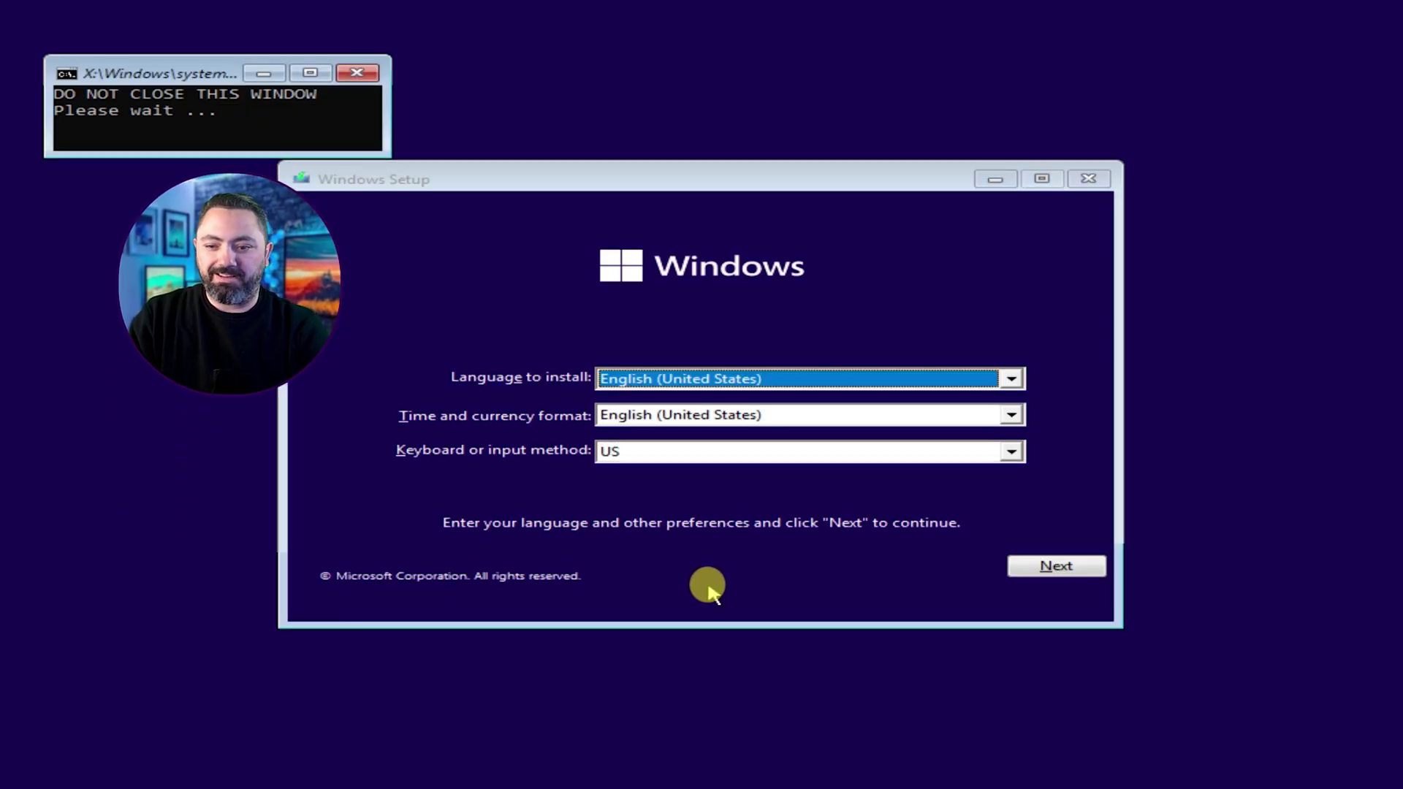
pyautogui.click(1038, 569)
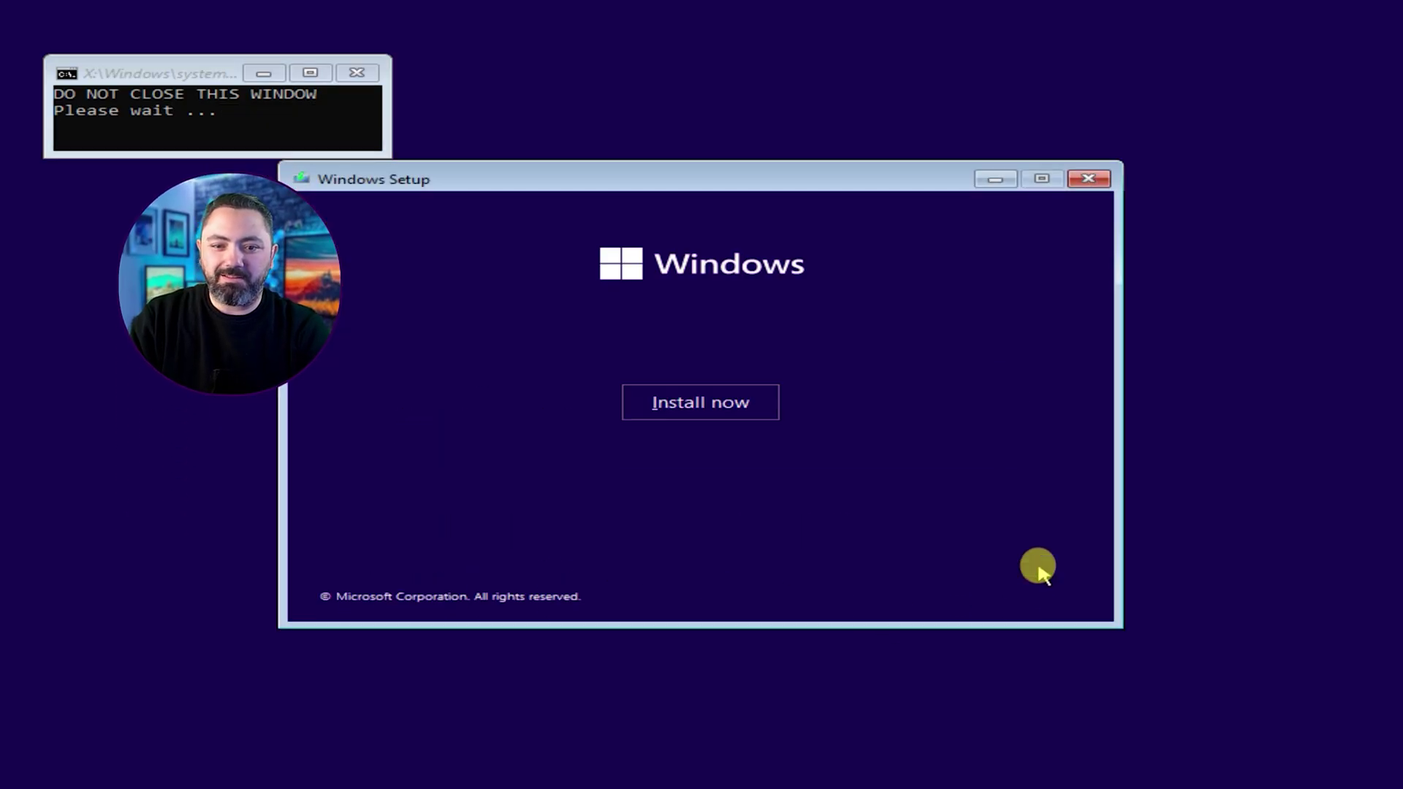
pyautogui.click(733, 415)
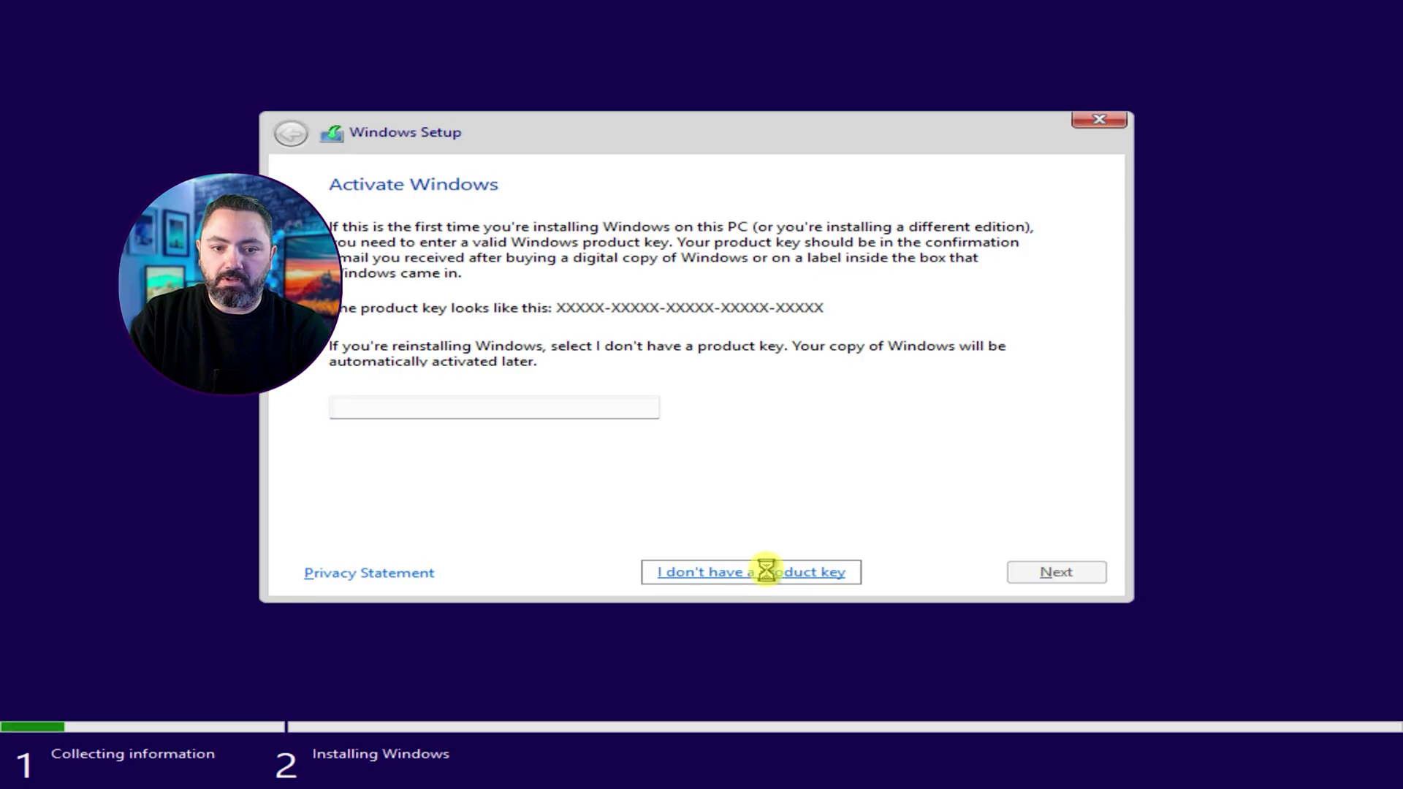
pyautogui.click(474, 354)
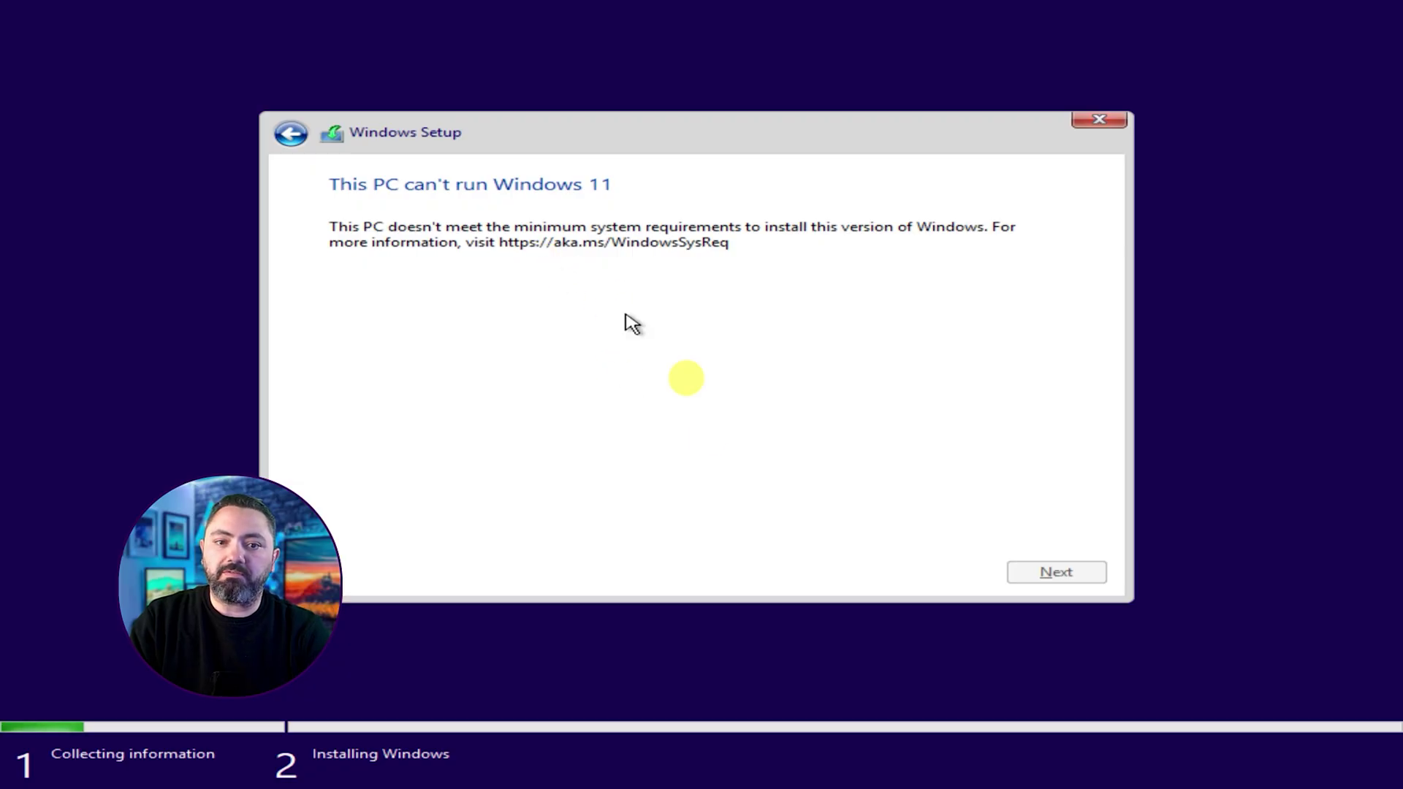
# Open a command prompt over Windows Setup and run notepad.
pyautogui.hotkey('shift', 'F10')
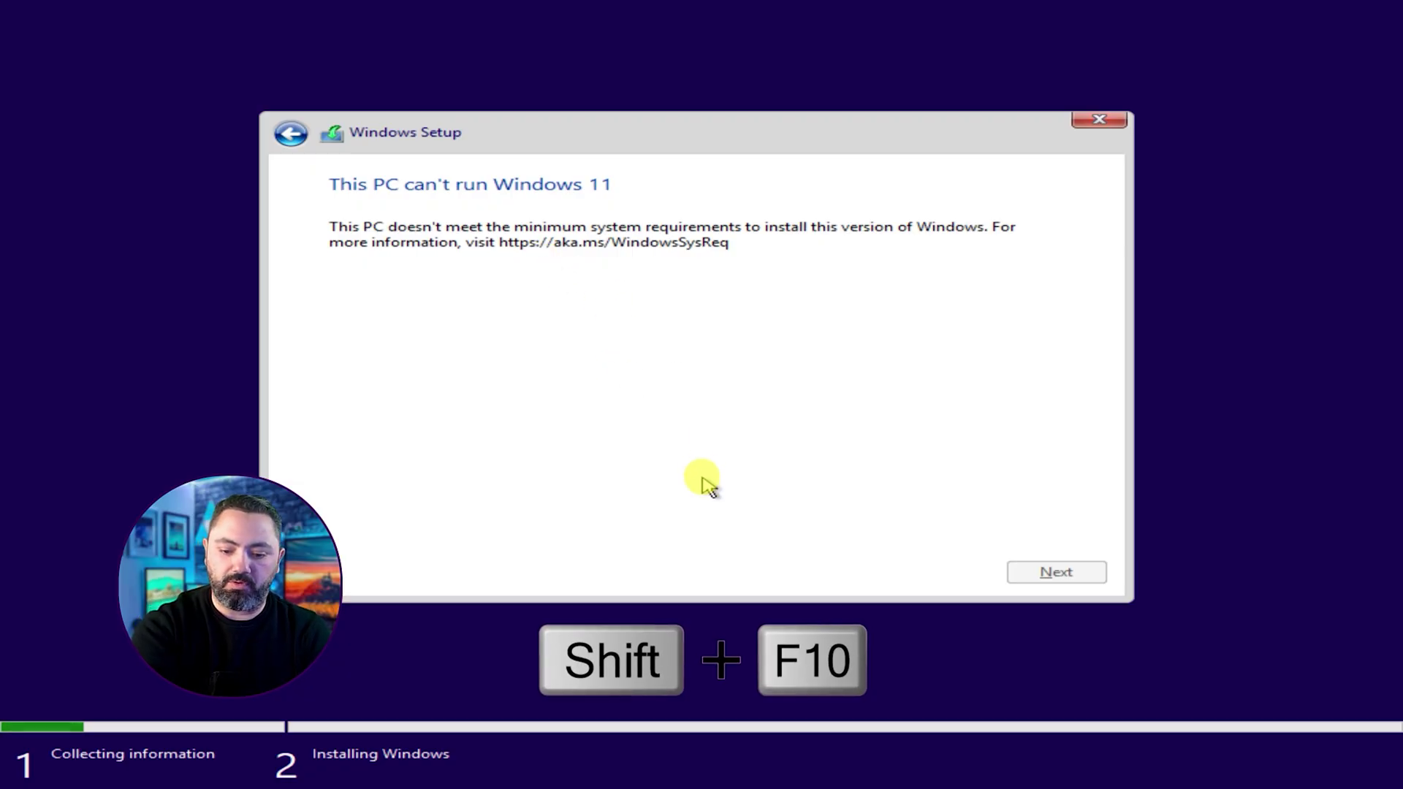
pyautogui.write('notep')
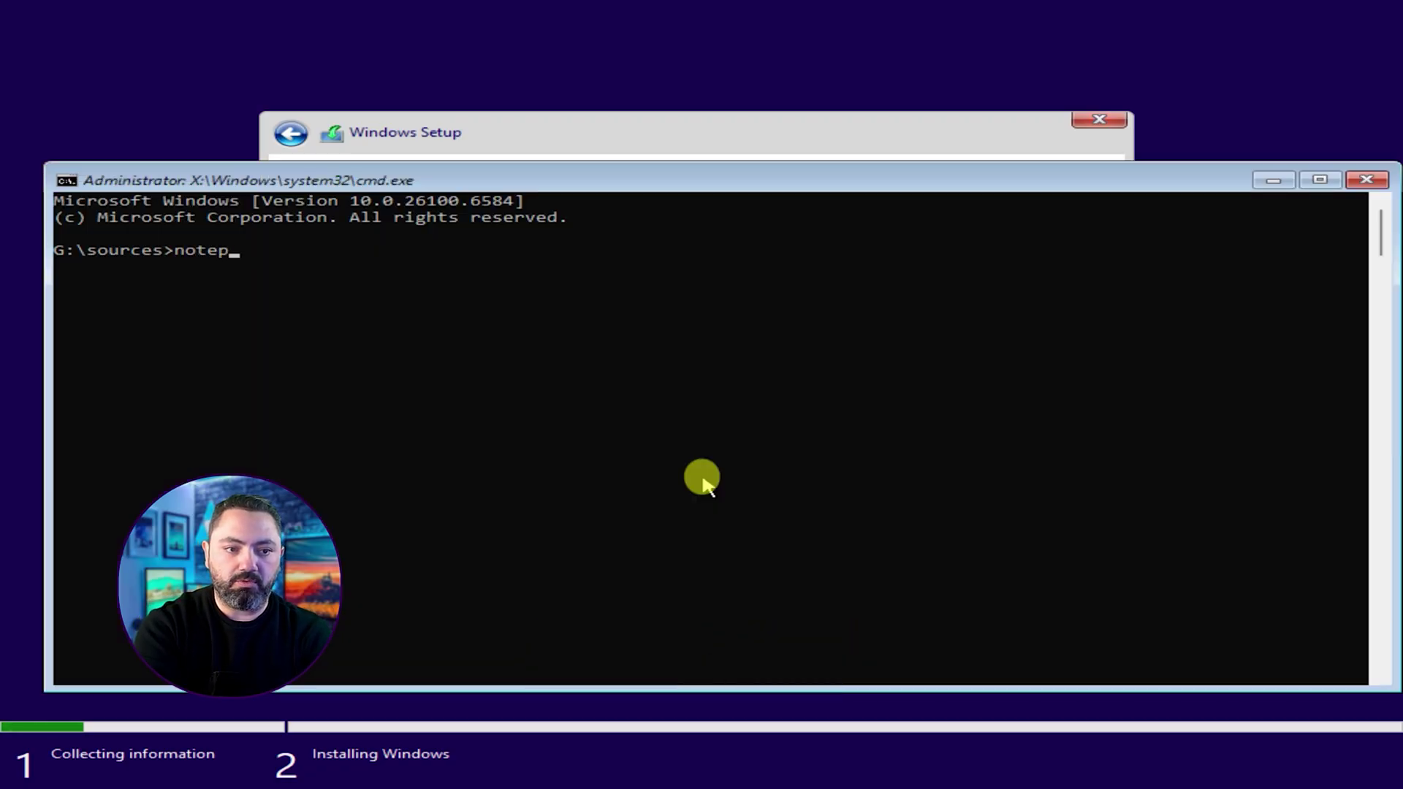
pyautogui.write('ad')
pyautogui.press('Return')
# Browse to the Data (D:) drive in Notepad's Open dialog and set the file type to All Files.
pyautogui.click(287, 236)
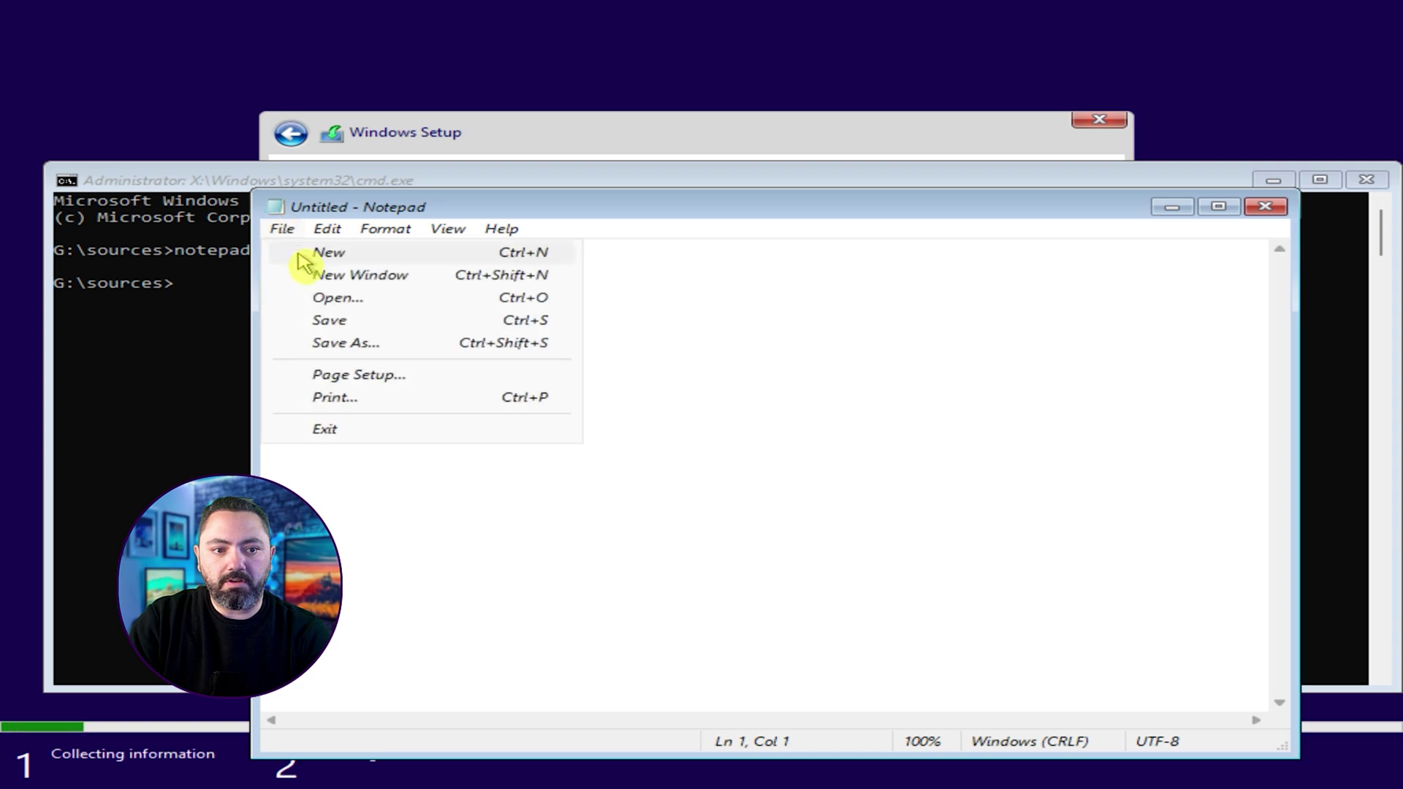
pyautogui.click(326, 298)
pyautogui.click(336, 459)
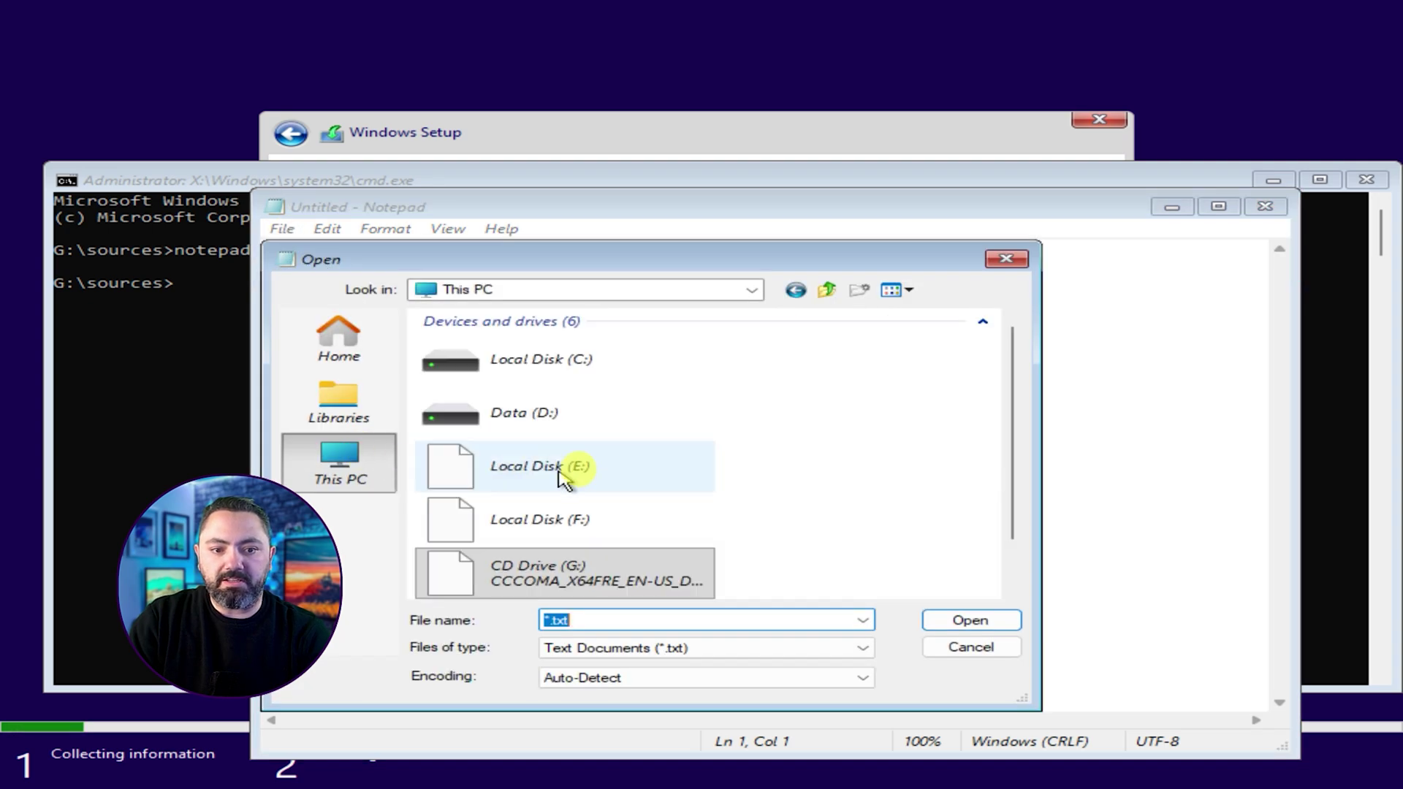
pyautogui.doubleClick(573, 423)
pyautogui.click(634, 647)
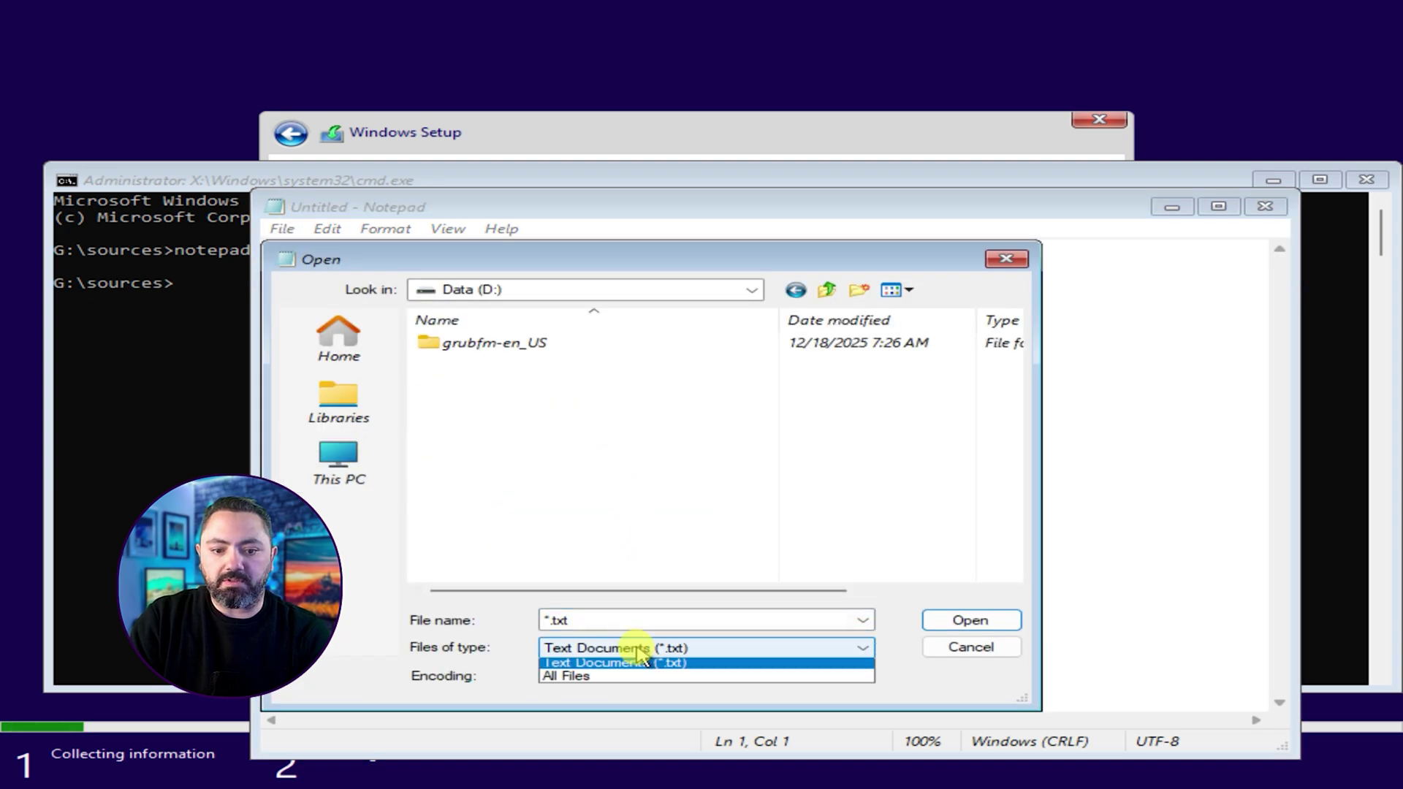
pyautogui.click(626, 677)
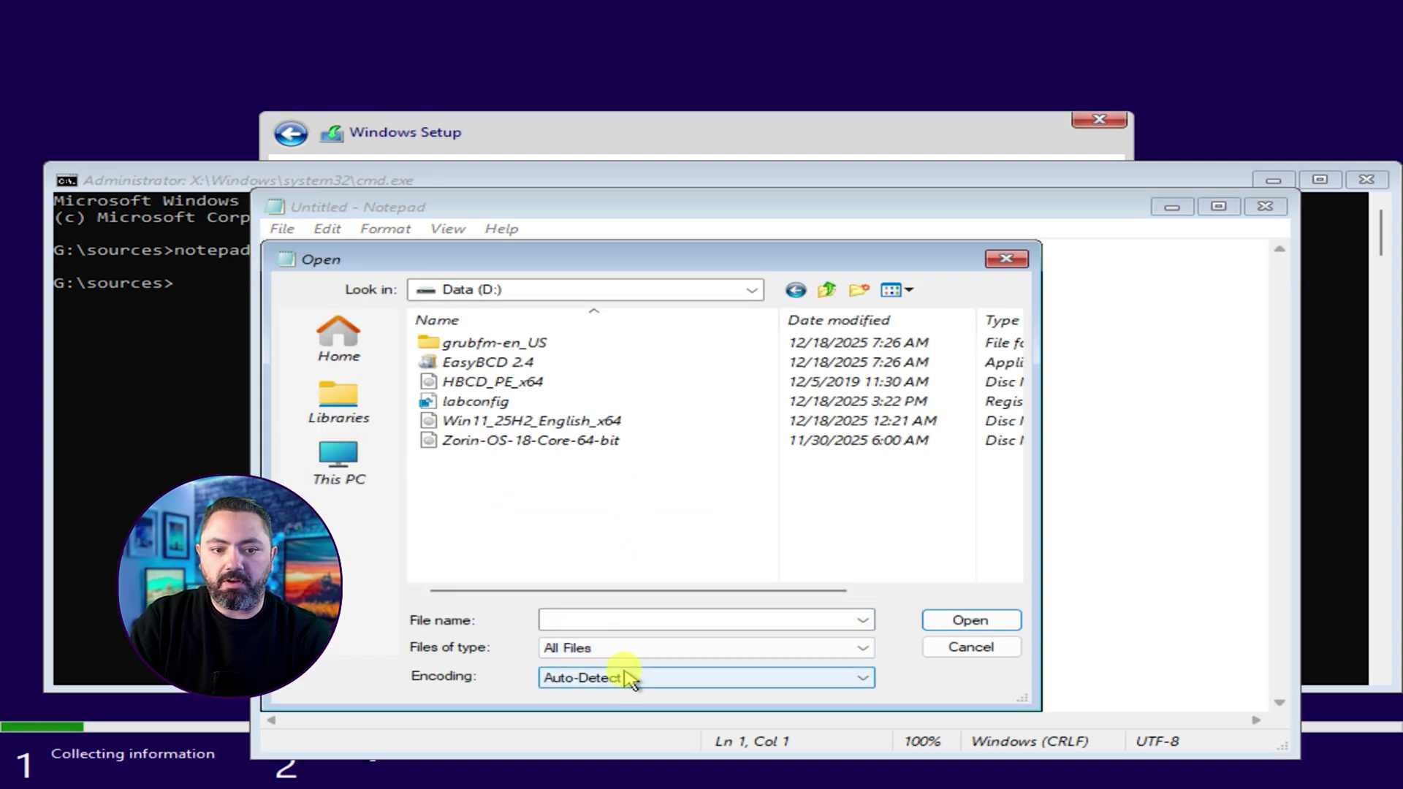
# Merge the labconfig registry file from the Data (D:) drive into the registry and confirm the import.
pyautogui.click(476, 403)
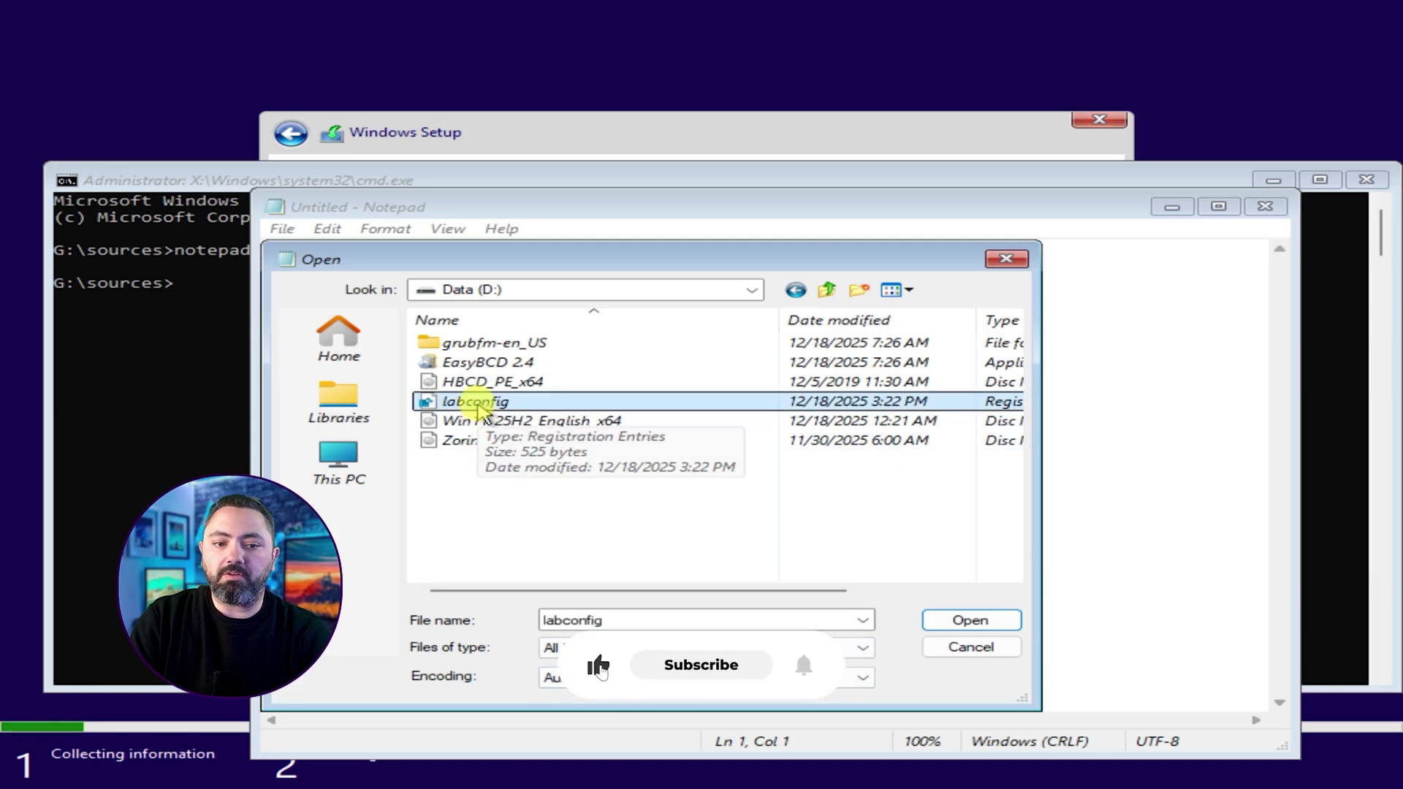
pyautogui.rightClick(480, 407)
pyautogui.click(560, 443)
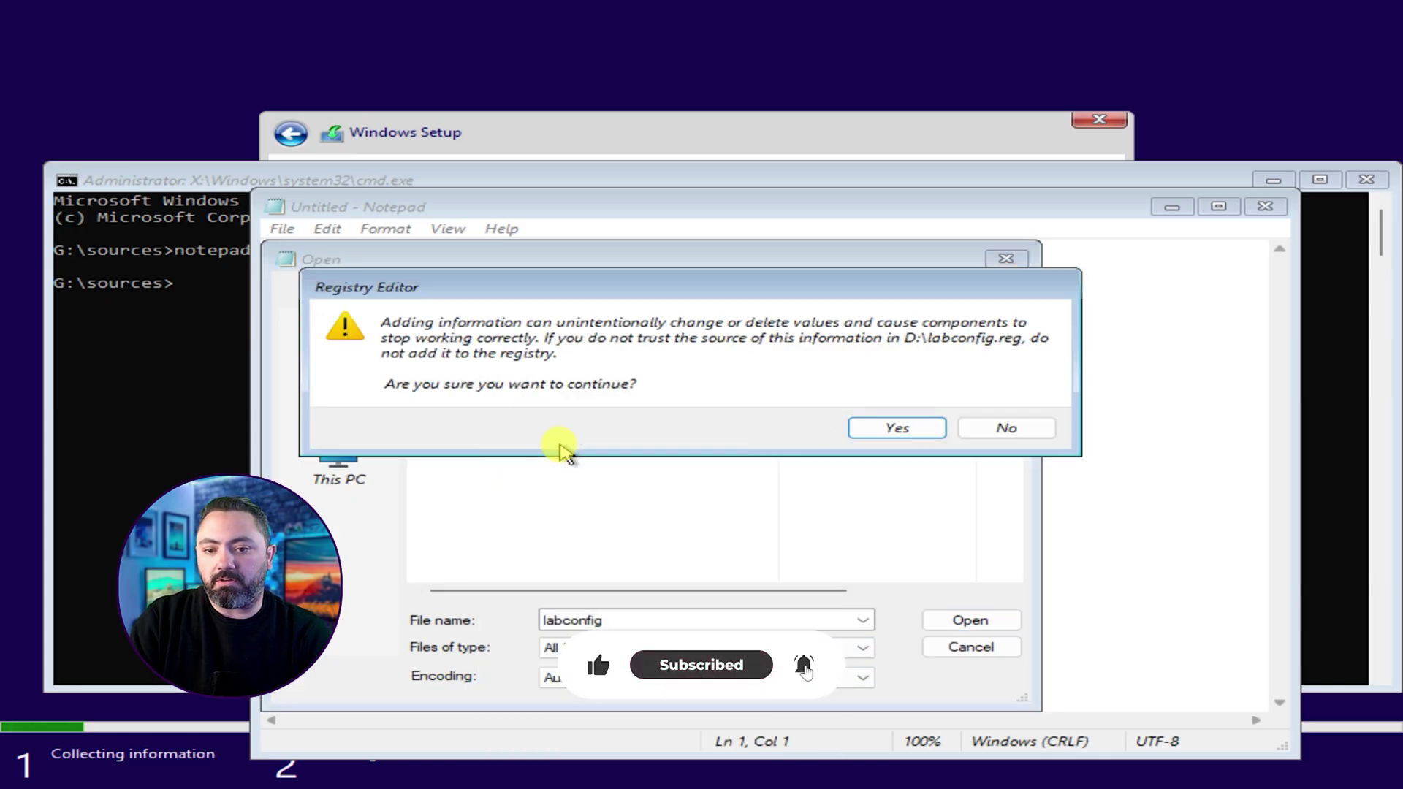
pyautogui.click(906, 431)
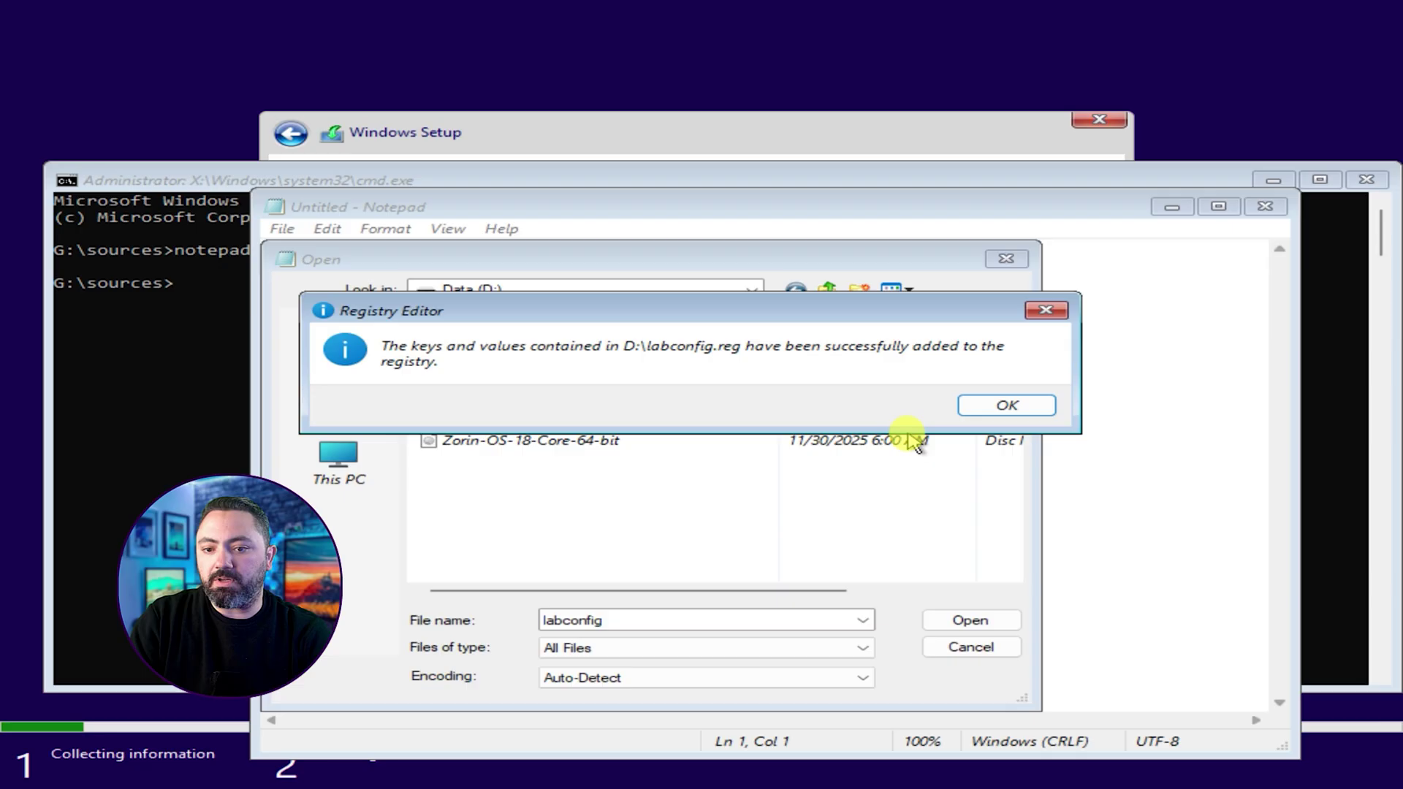
pyautogui.click(1007, 406)
# Cancel the file selection dialog and close Notepad and the command prompt to return to Windows Setup.
pyautogui.click(987, 648)
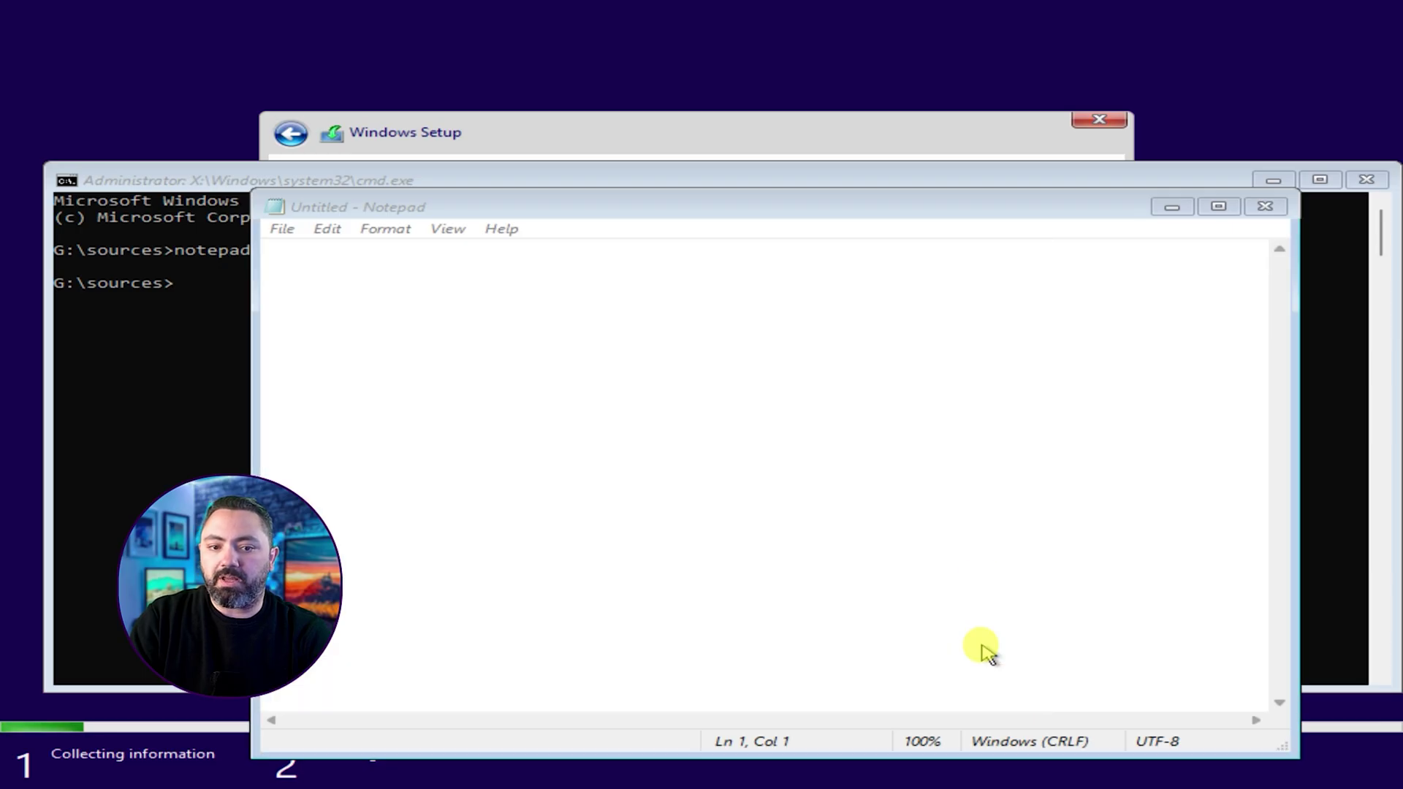
pyautogui.click(848, 479)
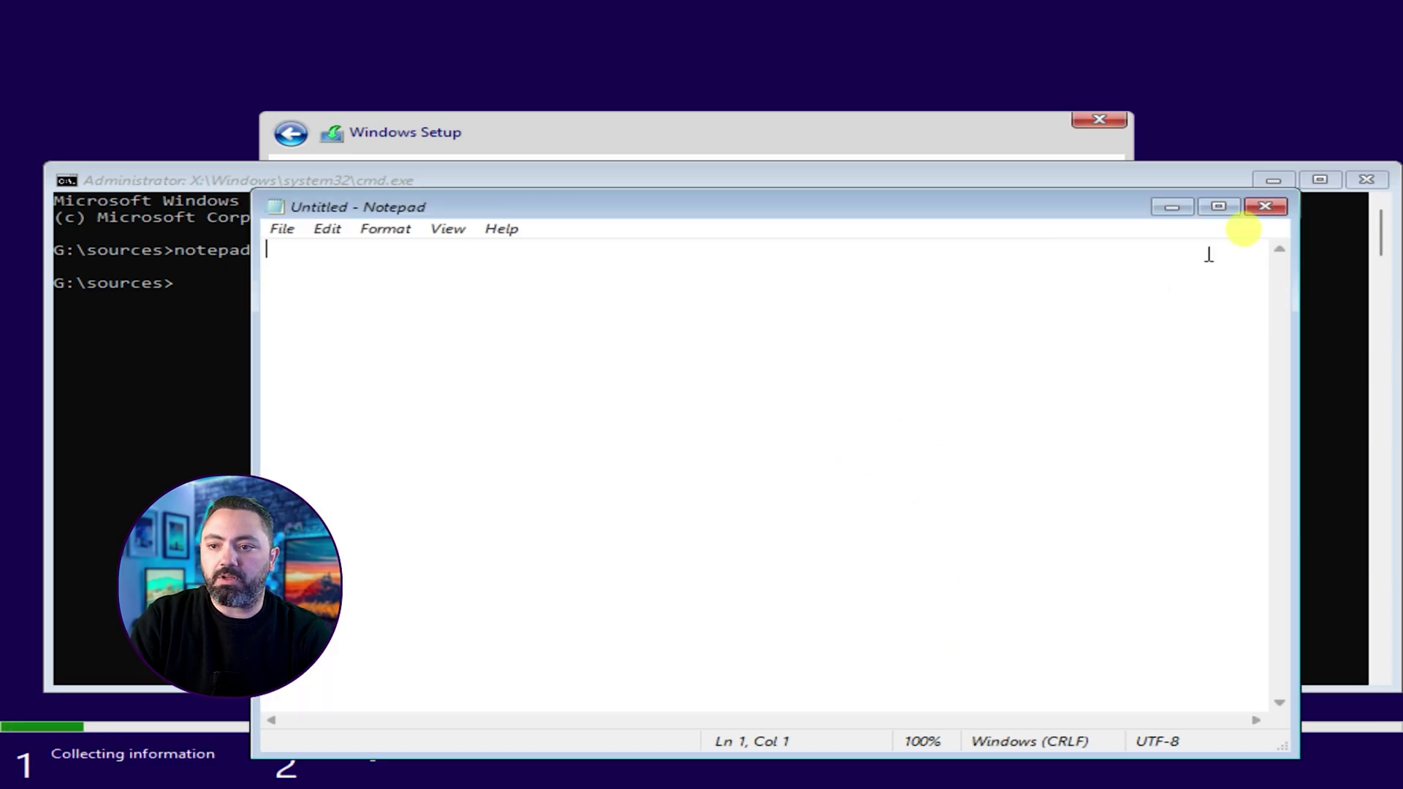
pyautogui.click(1268, 208)
pyautogui.click(1366, 181)
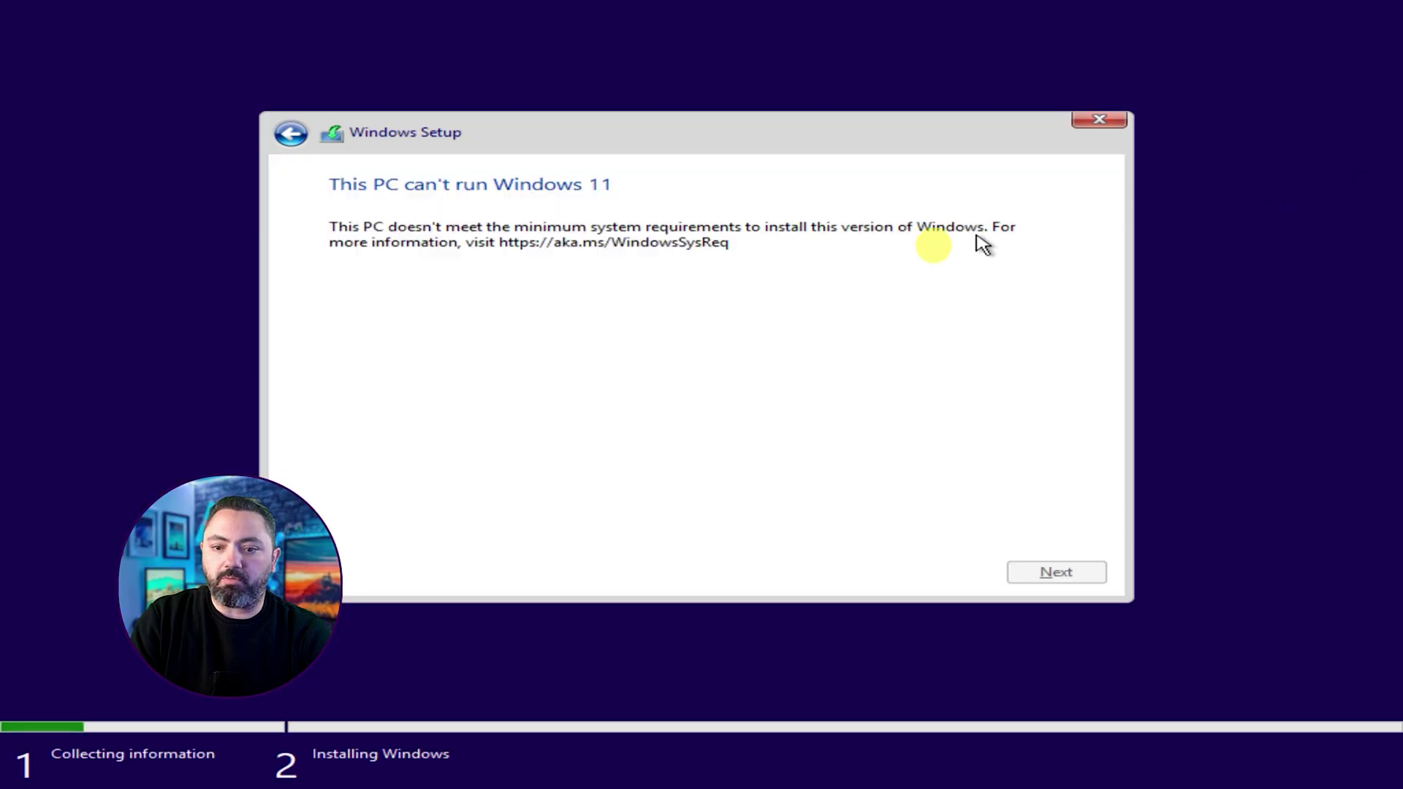
# Go back from the requirements page, accept the license terms and choose Custom: Install Windows only (advanced).
pyautogui.click(305, 139)
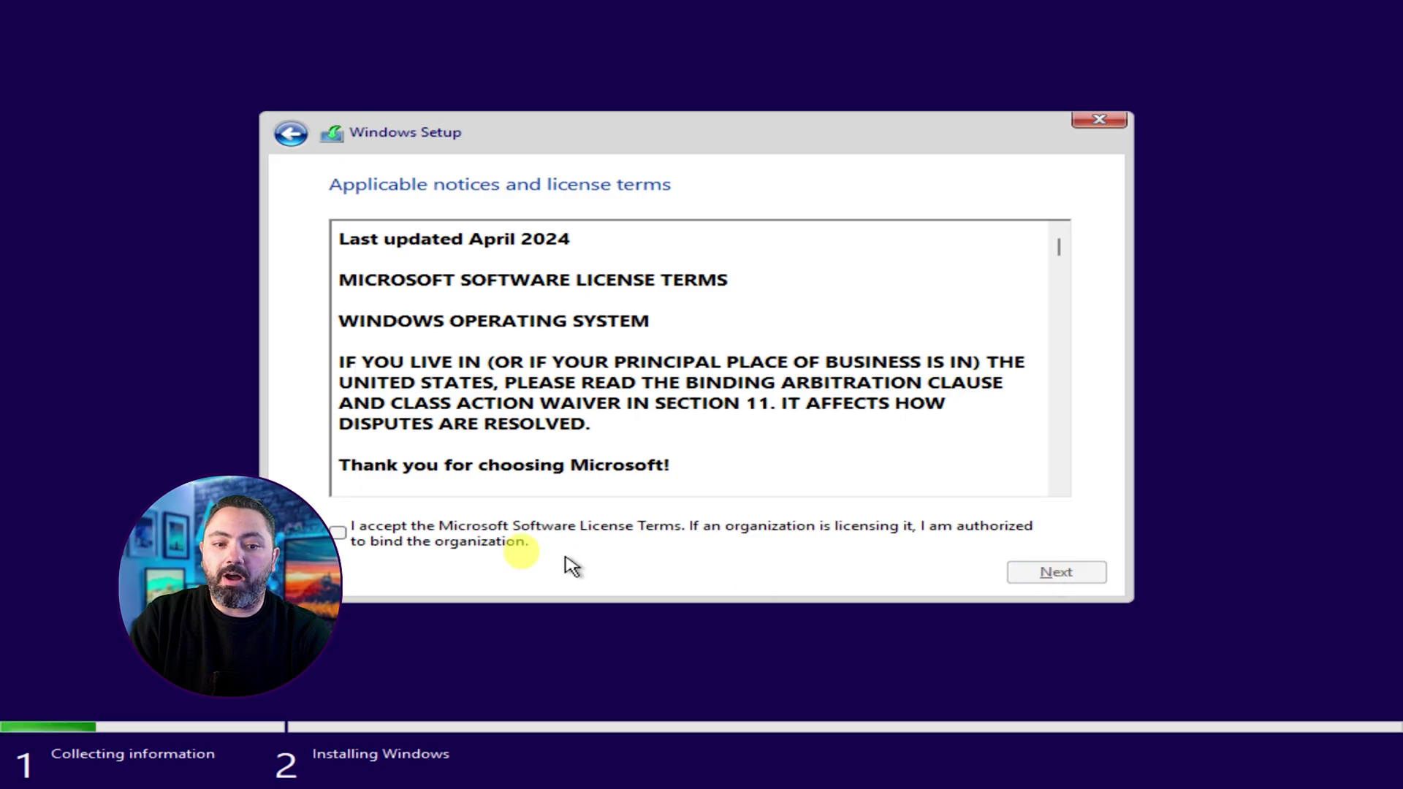
pyautogui.click(1045, 581)
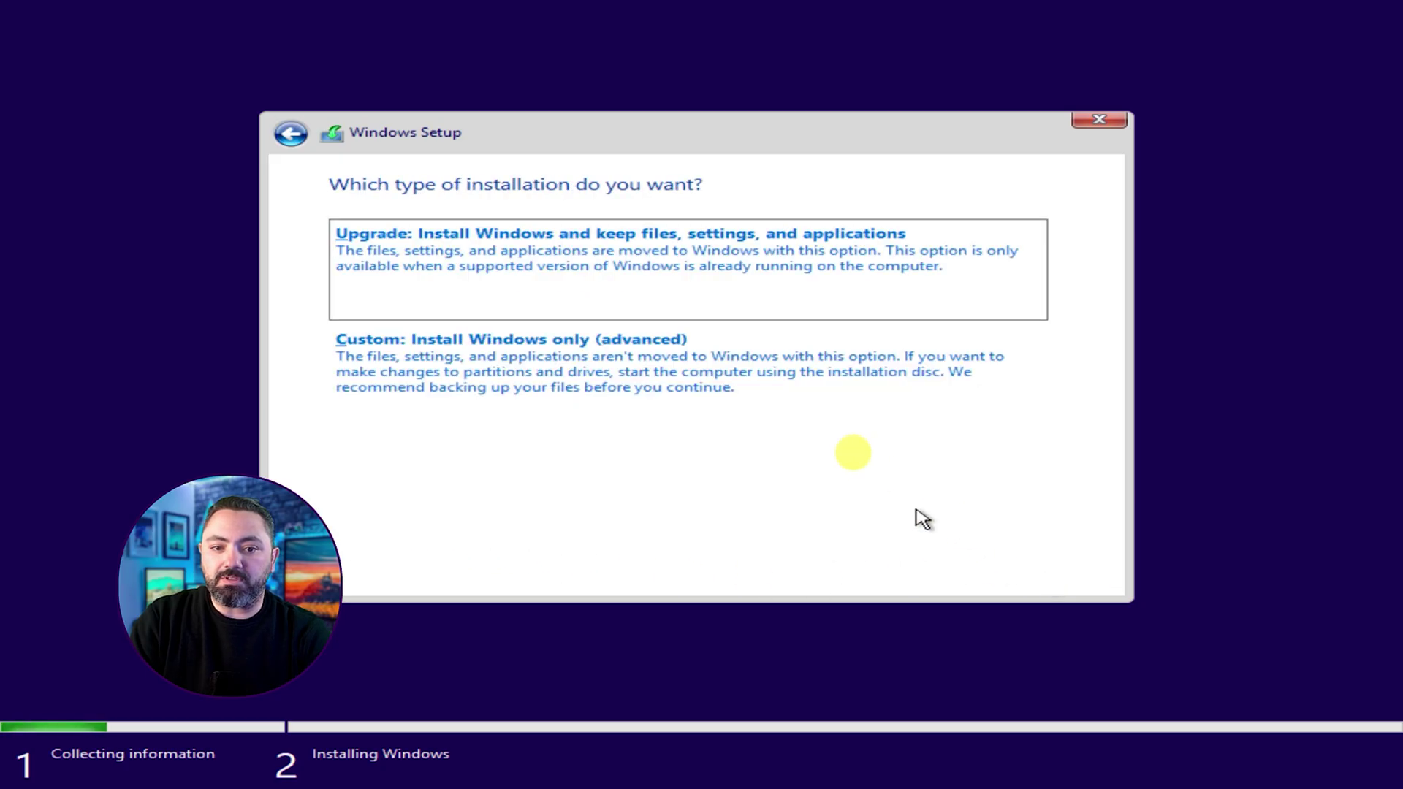
pyautogui.click(829, 422)
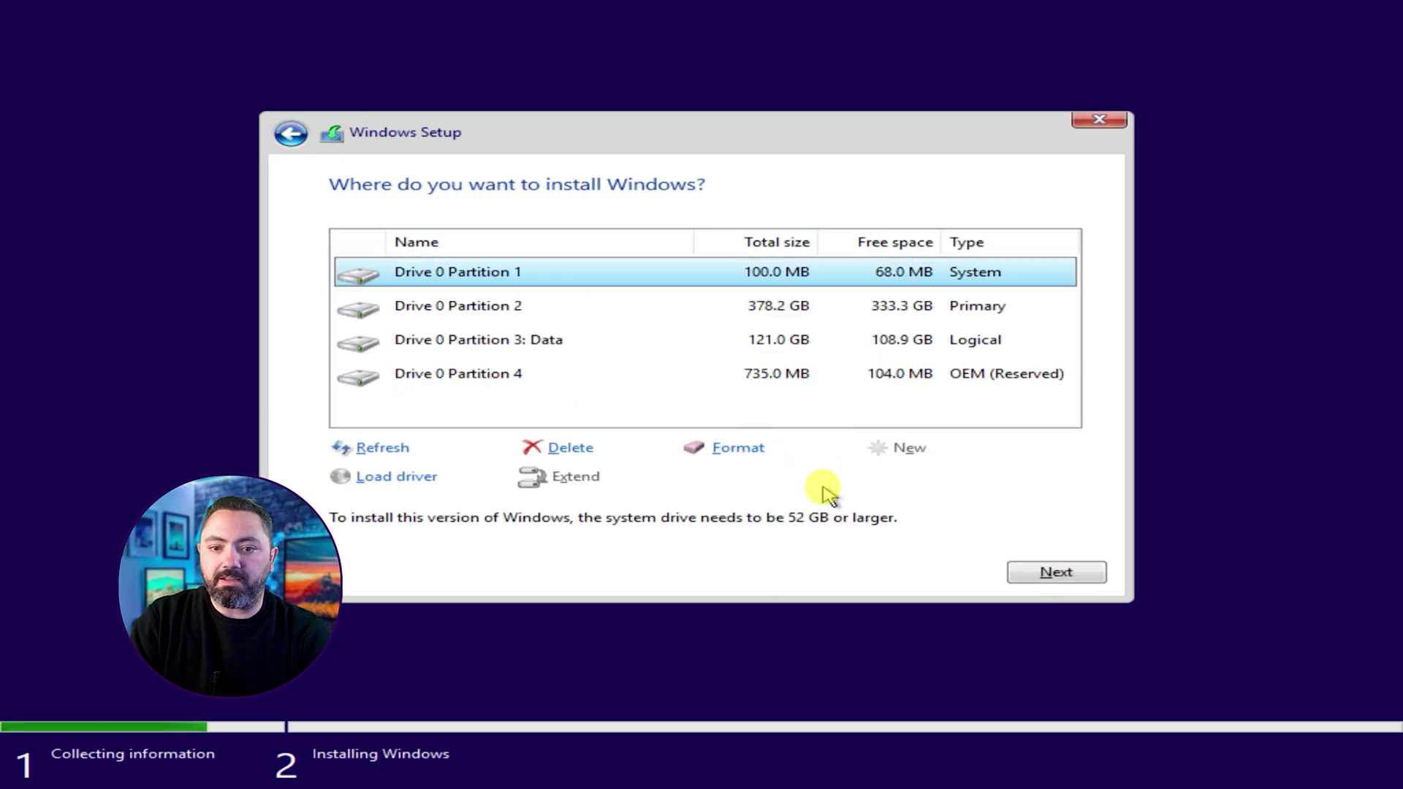
# Format Drive 0 Partition 2 and start installing Windows on it.
pyautogui.click(535, 316)
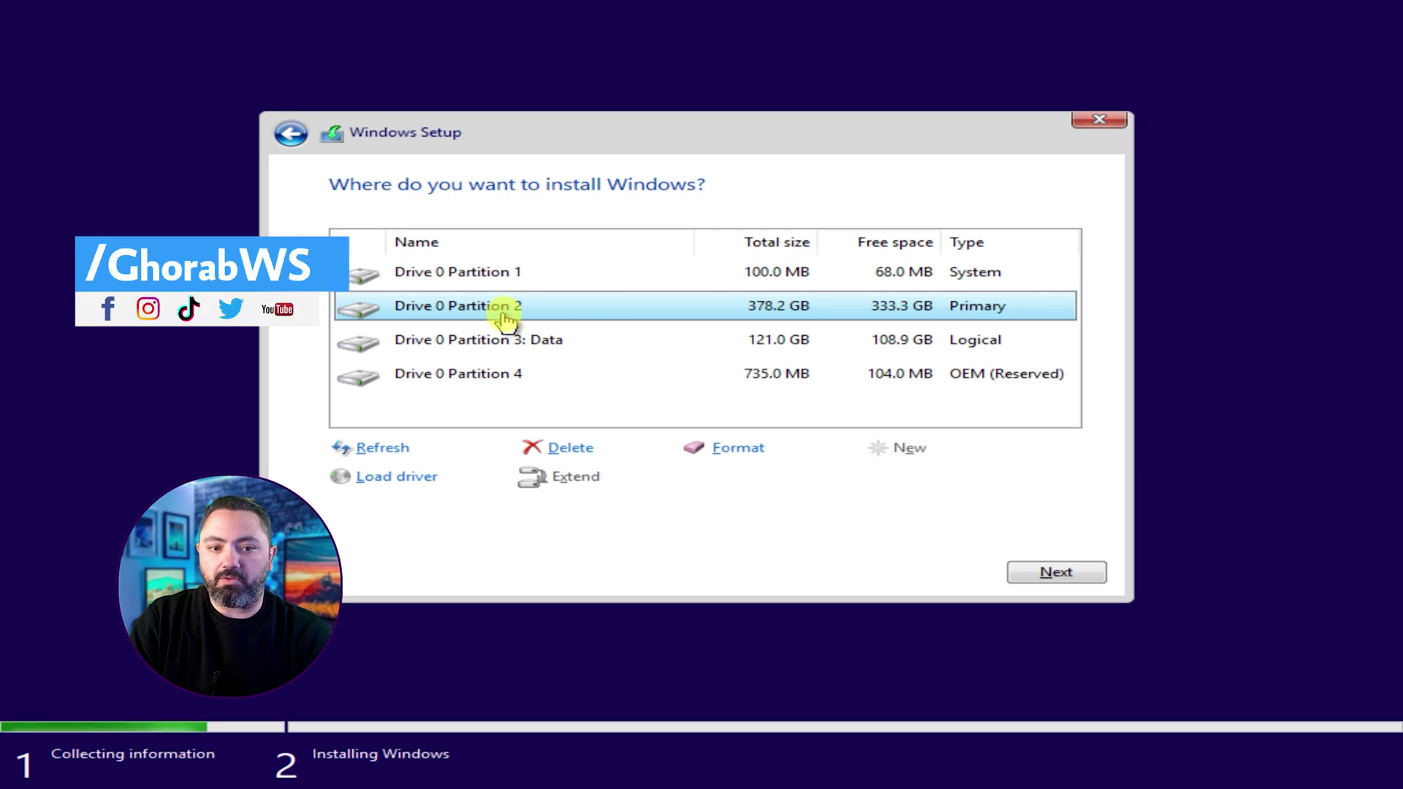
pyautogui.click(724, 456)
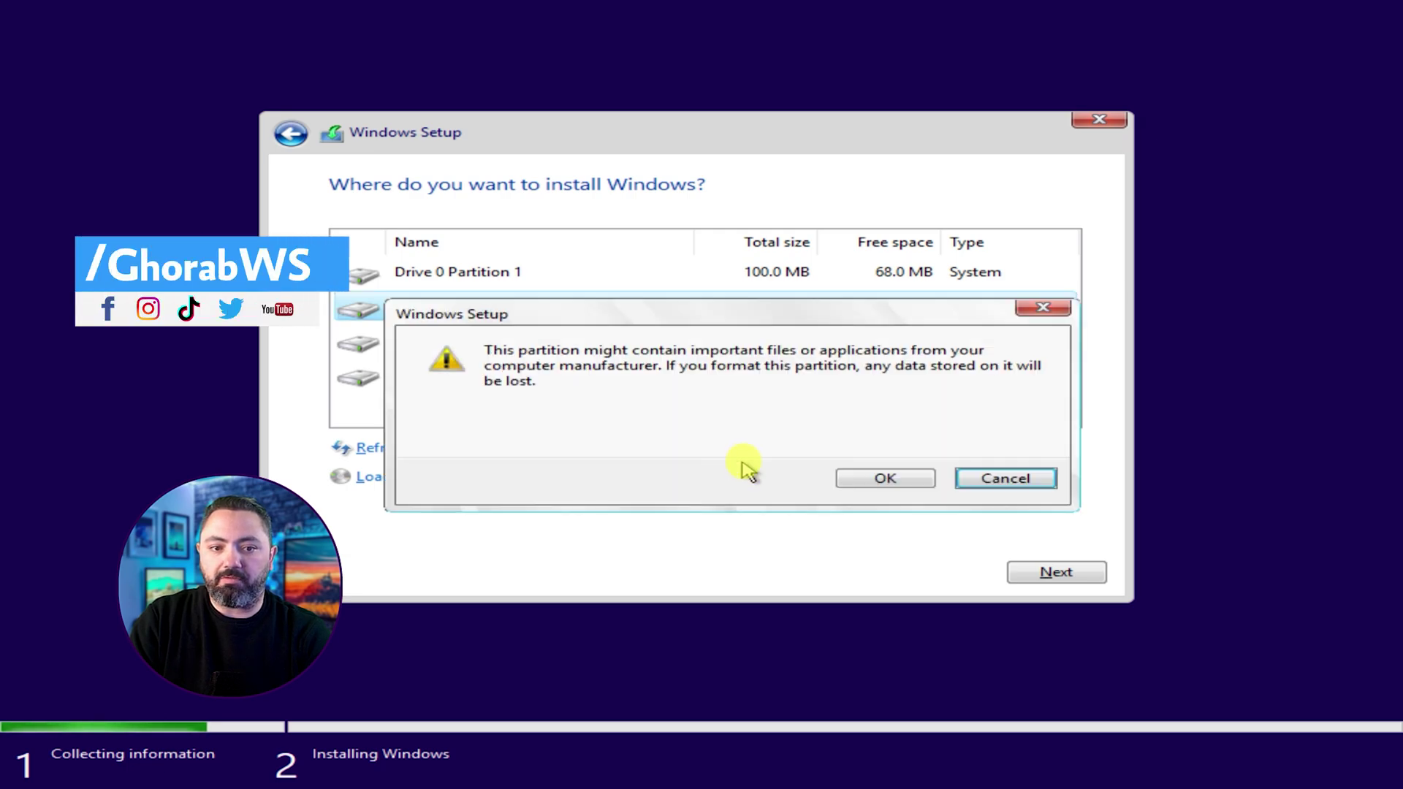
pyautogui.click(886, 479)
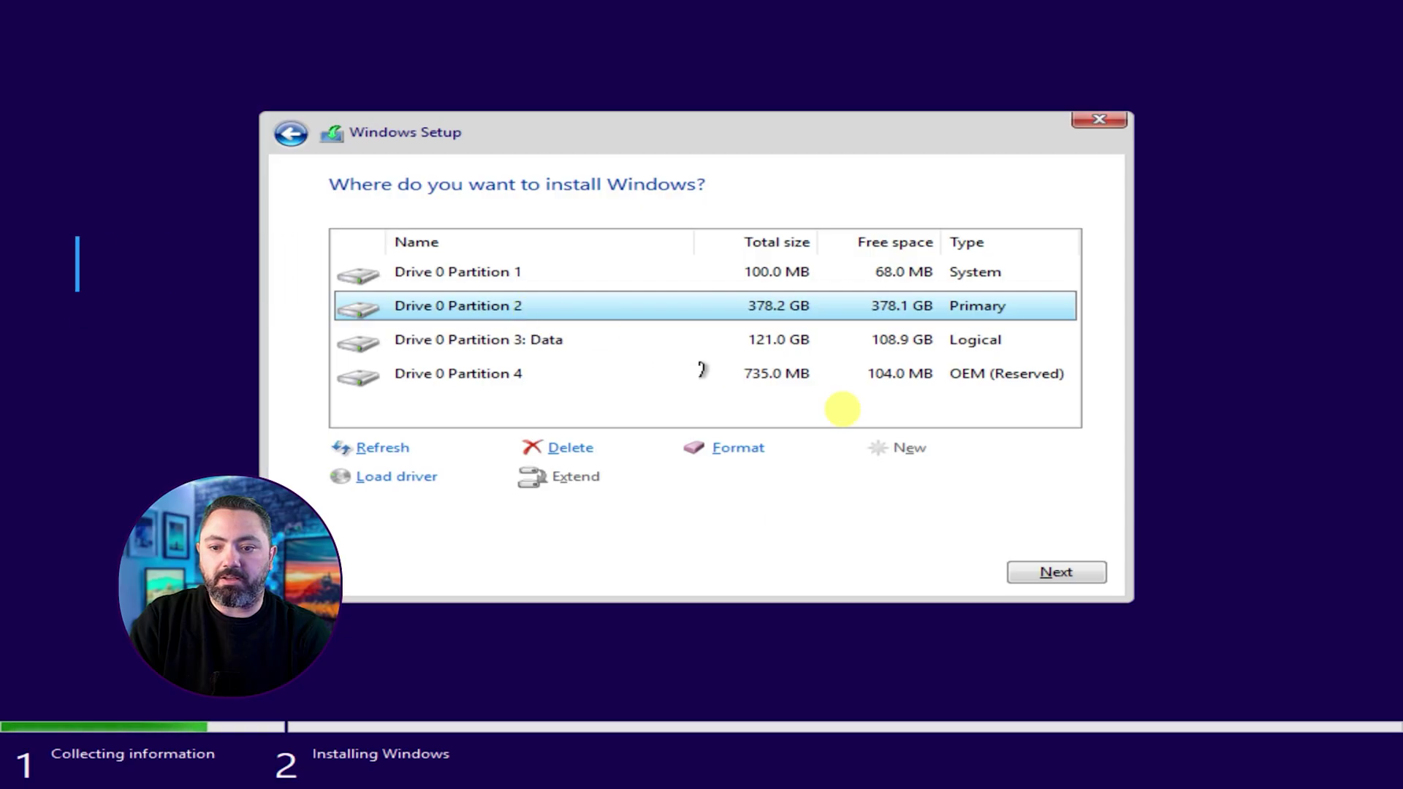
pyautogui.click(1060, 574)
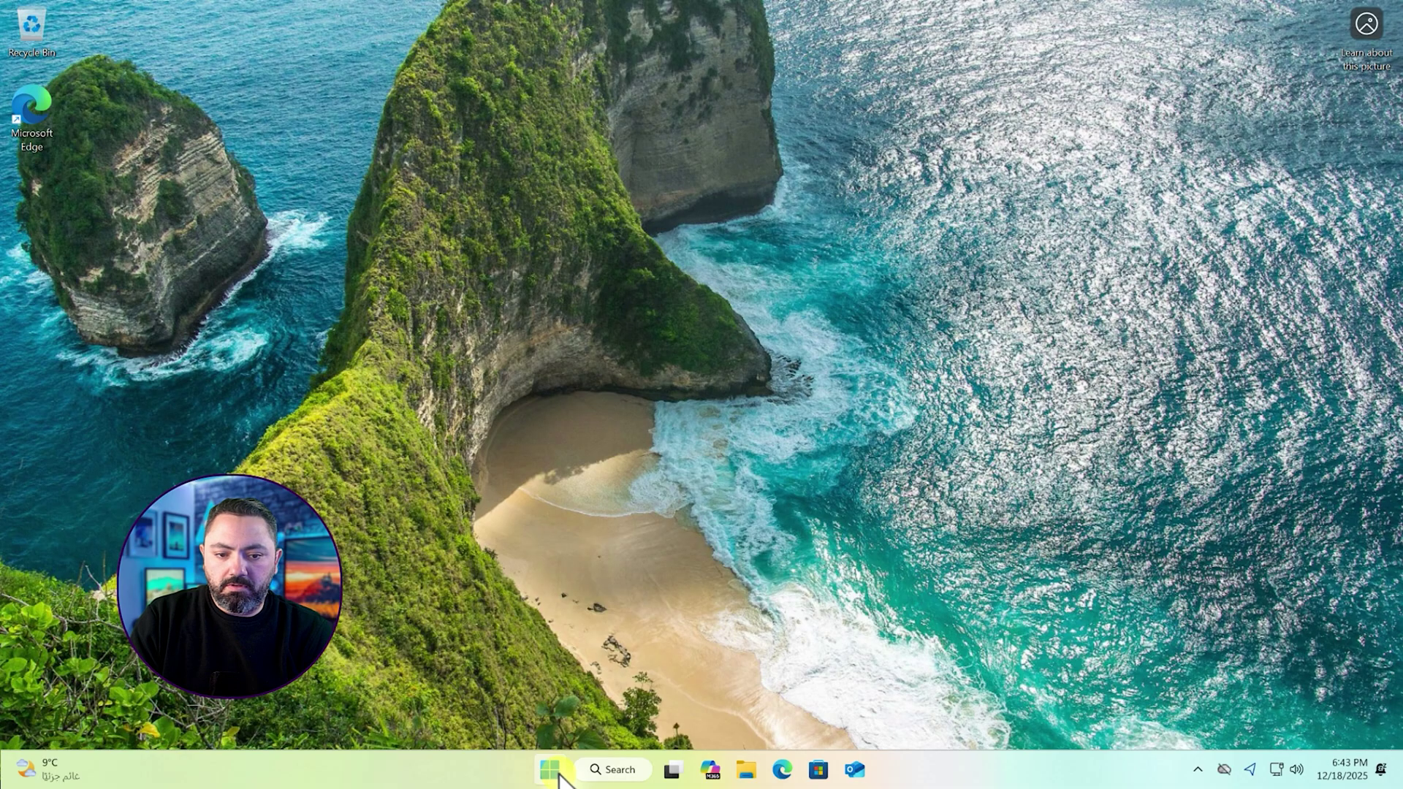
# Check the partition style of Disk 0 in its volume properties in Disk Management, and close the properties.
pyautogui.rightClick(553, 771)
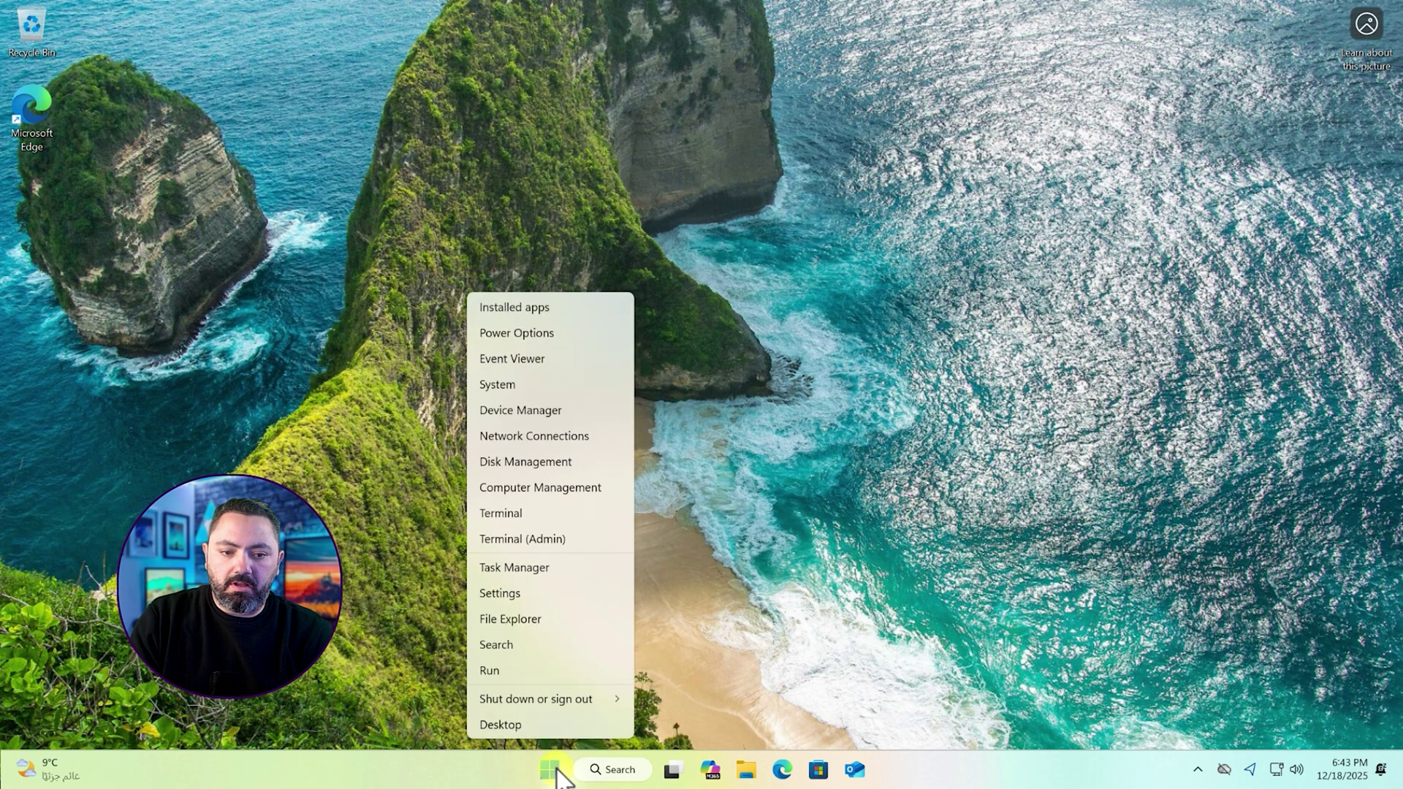
pyautogui.click(519, 464)
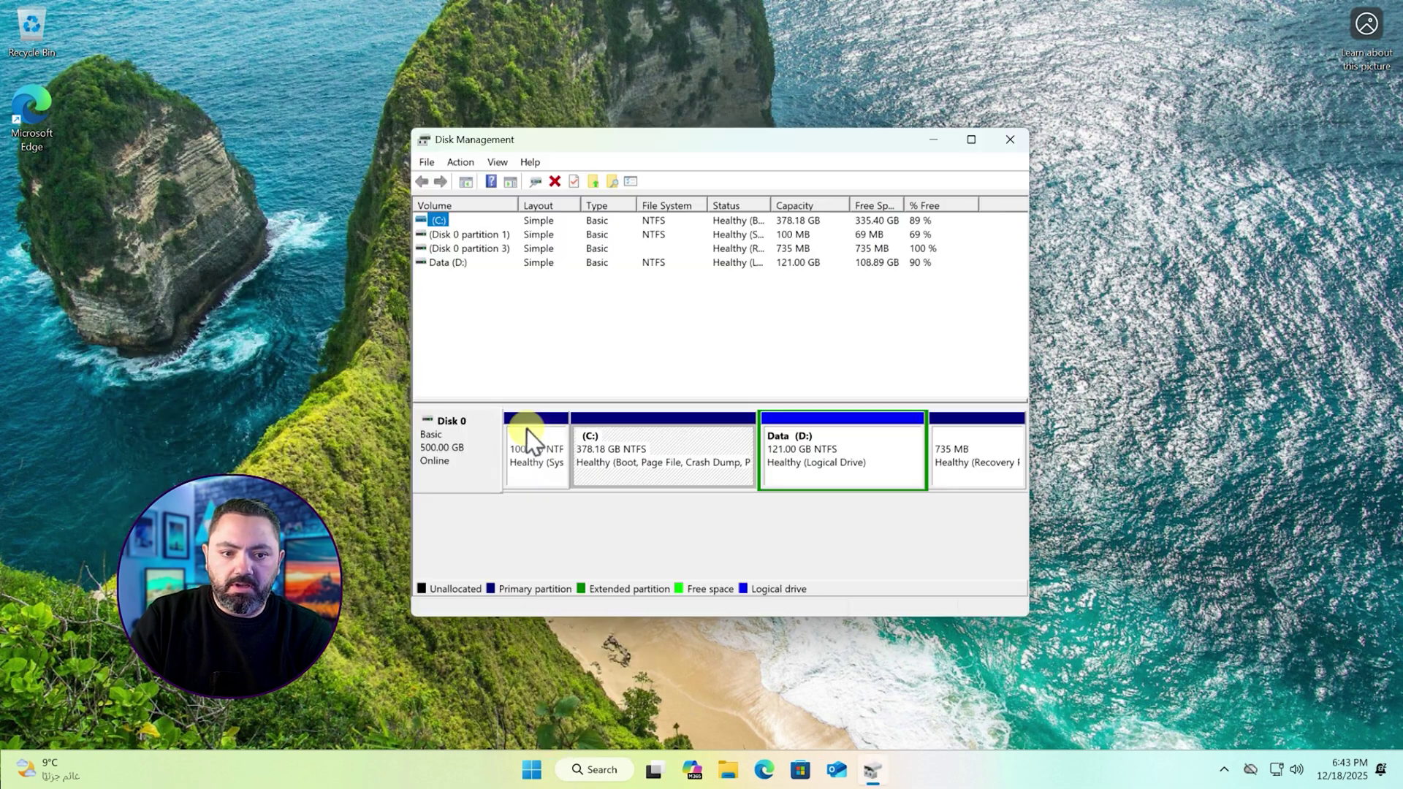
pyautogui.rightClick(444, 458)
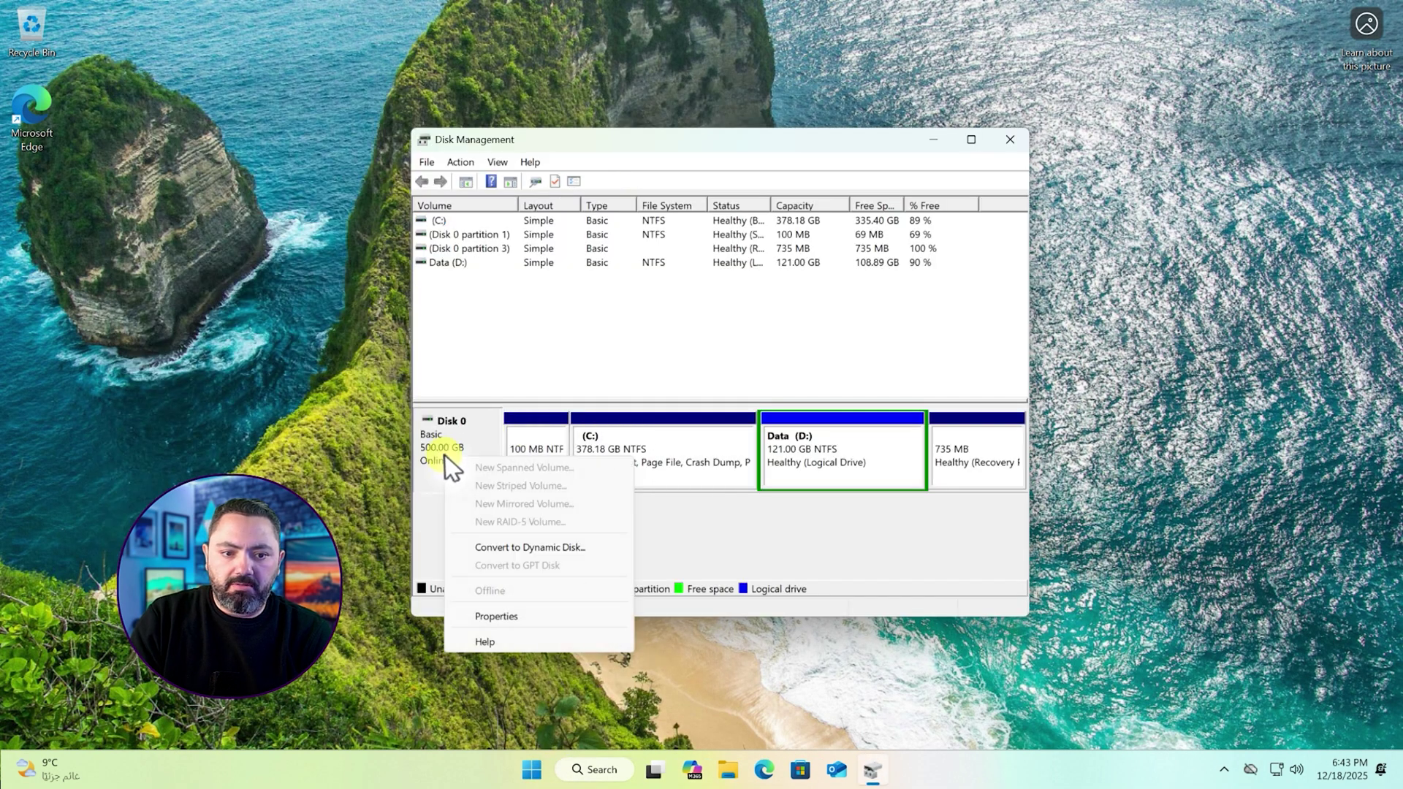
pyautogui.click(428, 438)
pyautogui.rightClick(434, 439)
pyautogui.click(493, 598)
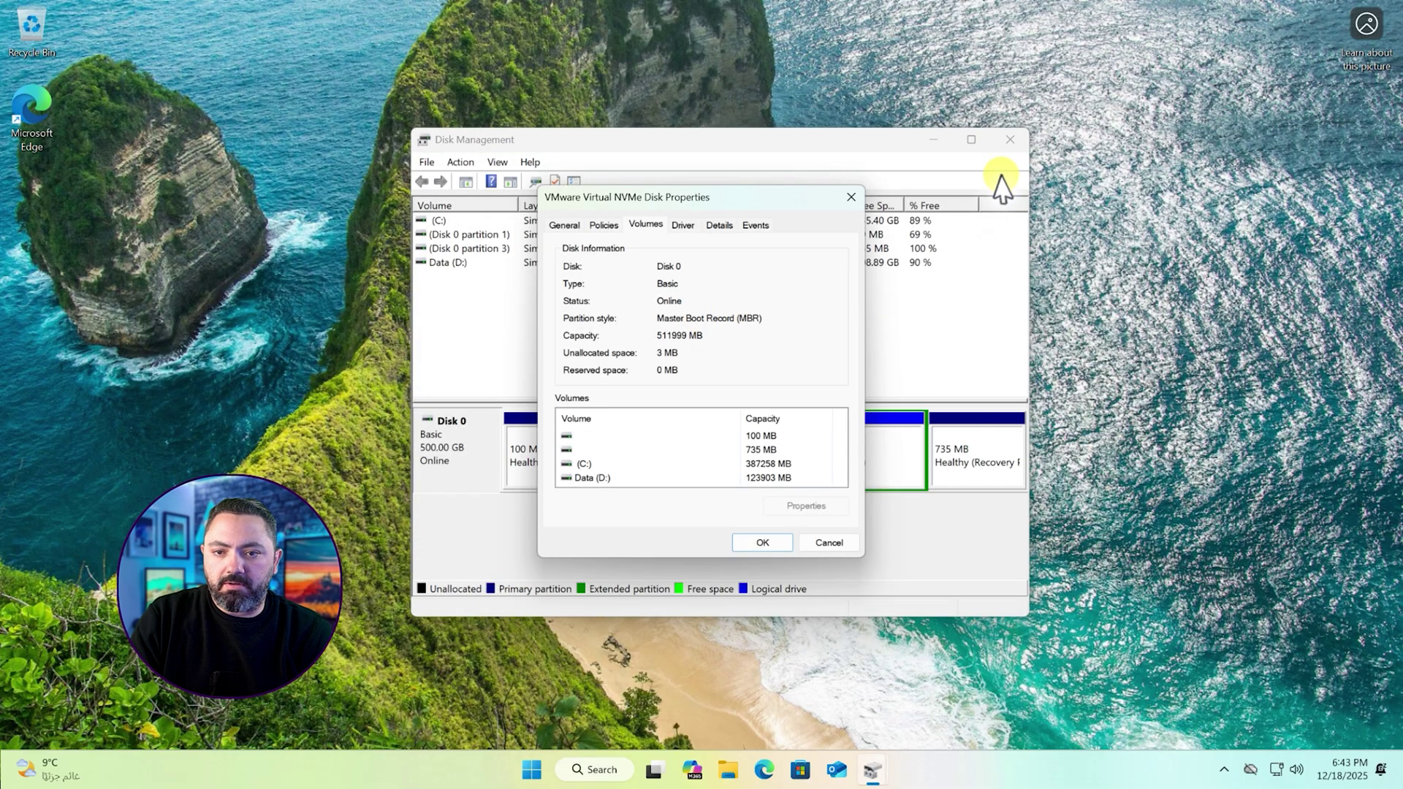
pyautogui.click(848, 200)
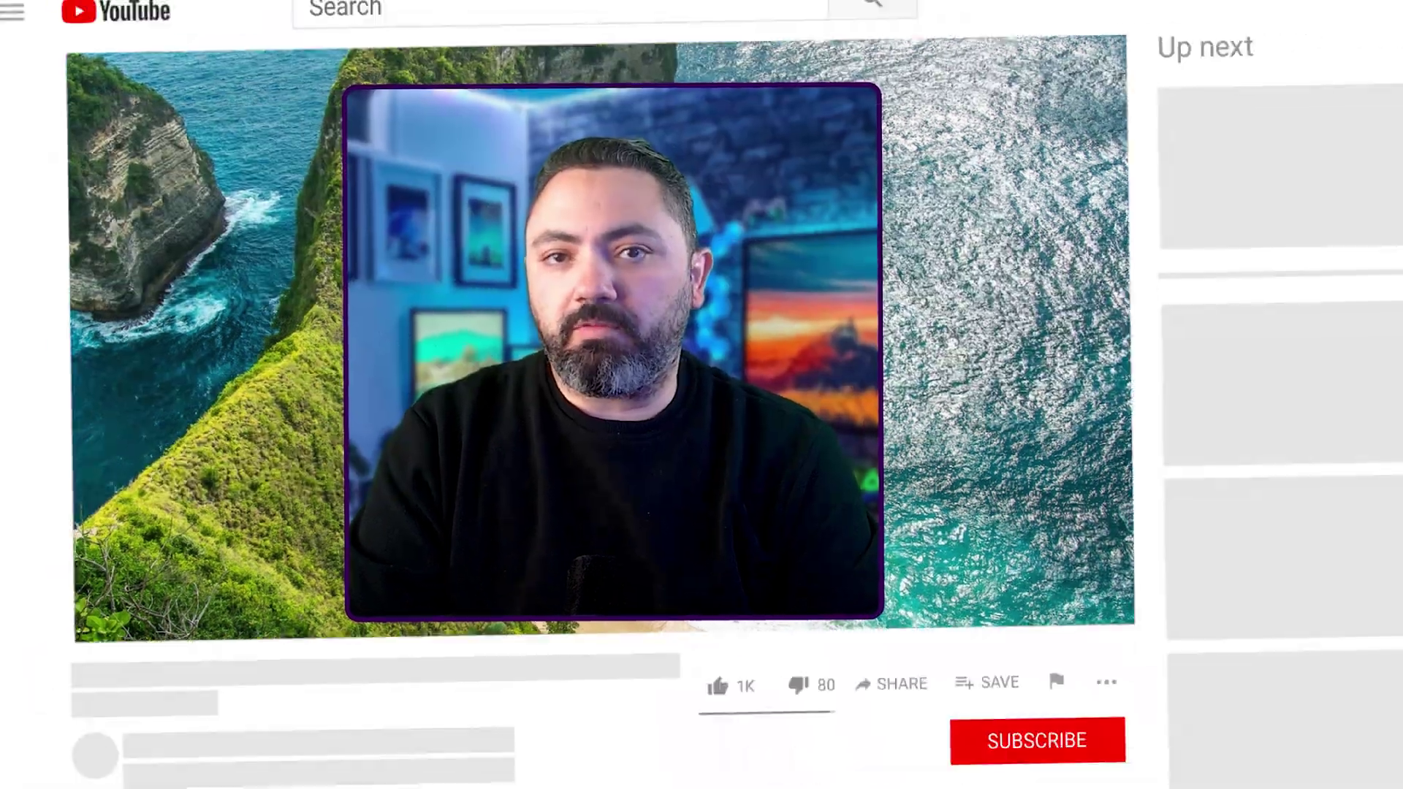